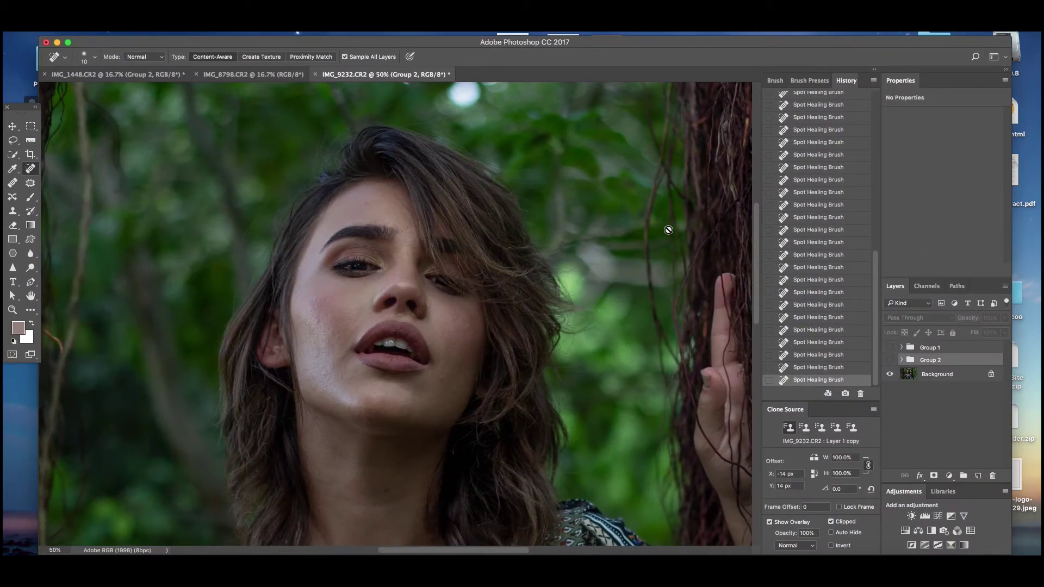
- Zoom to 33.3% and frame the full portrait from hair to patterned top, then select Background
key(super+minus)
key(super+minus)
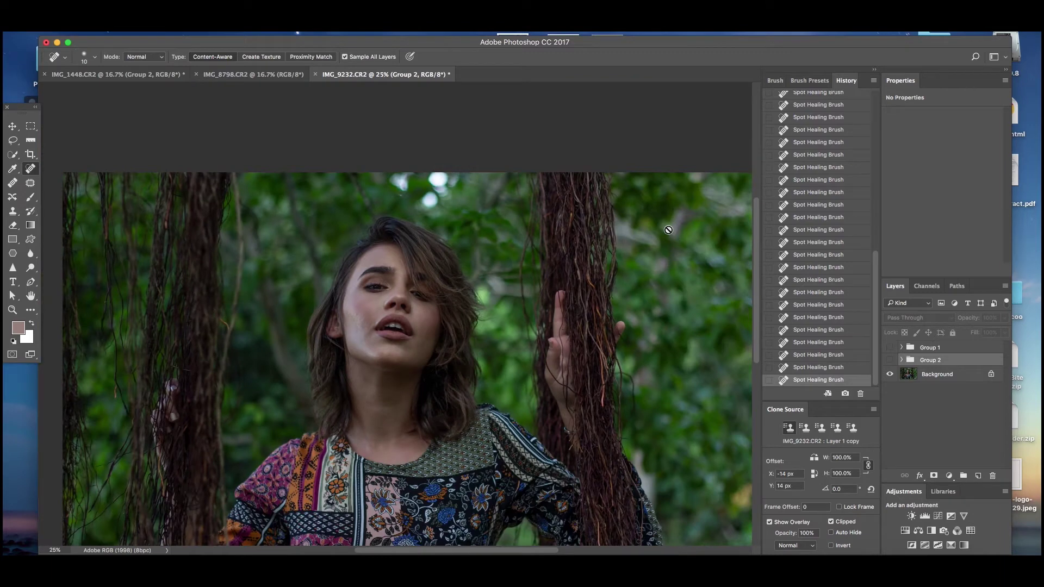
key(super+plus)
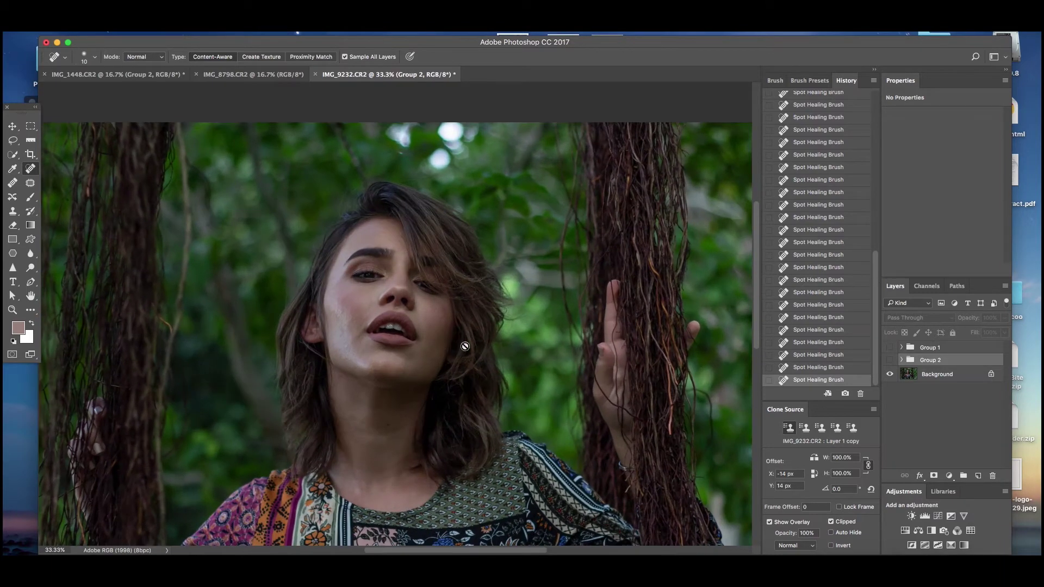
scroll(464, 347, down, 3)
scroll(473, 383, down, 3)
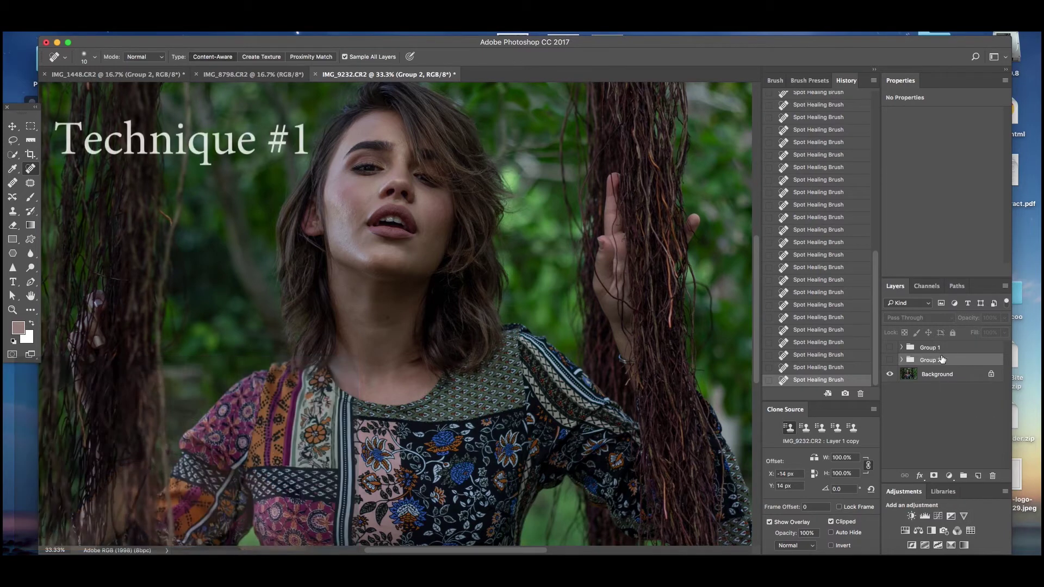
click(962, 374)
- Duplicate Background twice, hide Background copy 3, and select Background copy 2
key(ctrl+j)
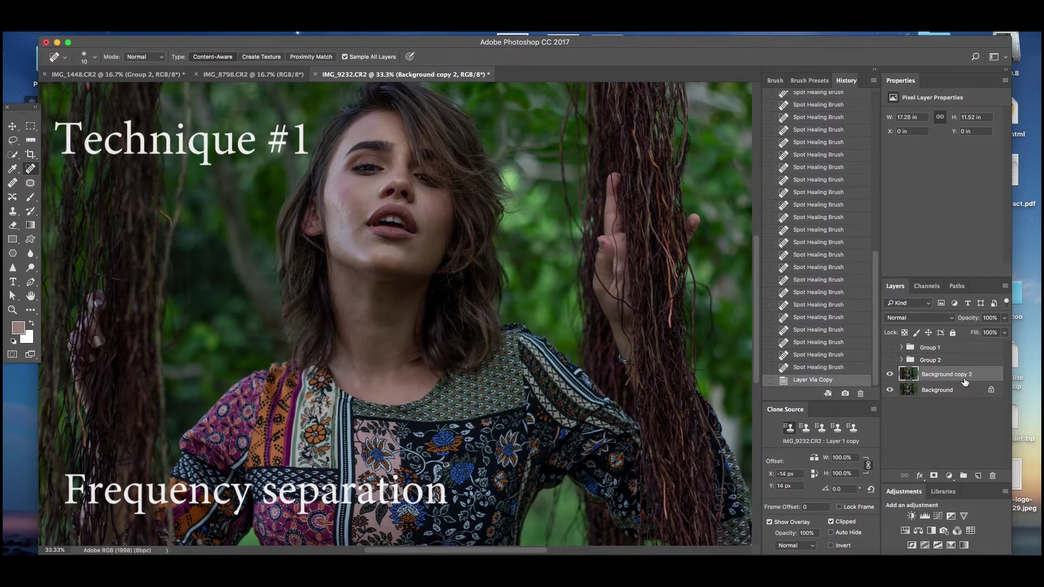
key(ctrl+j)
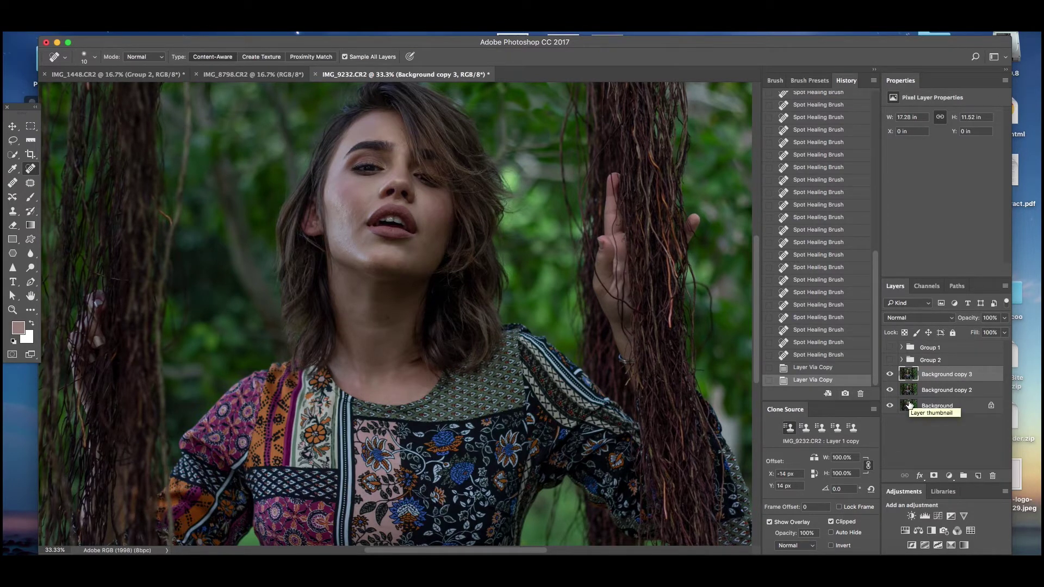
click(889, 374)
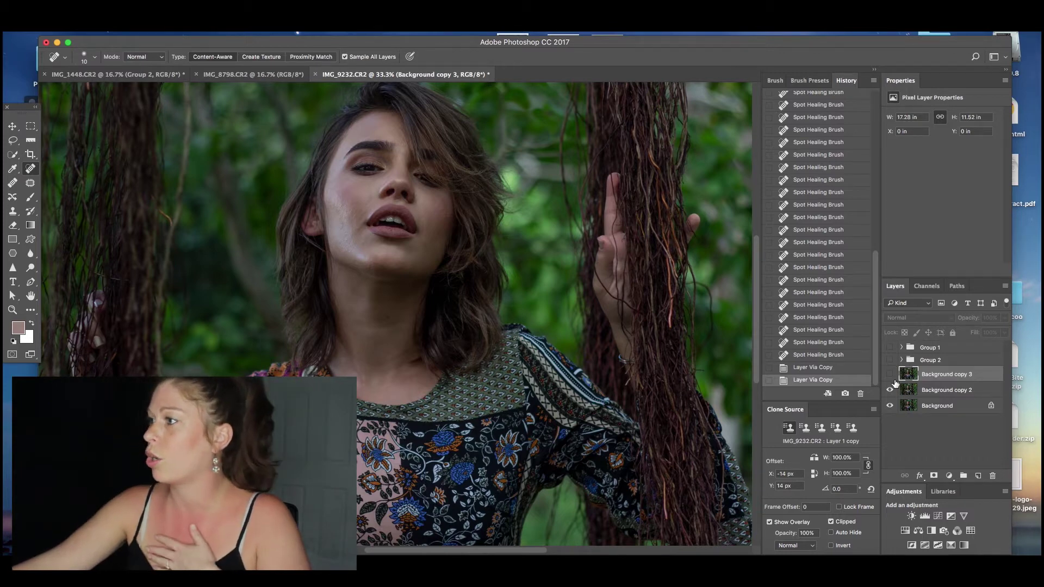
click(932, 391)
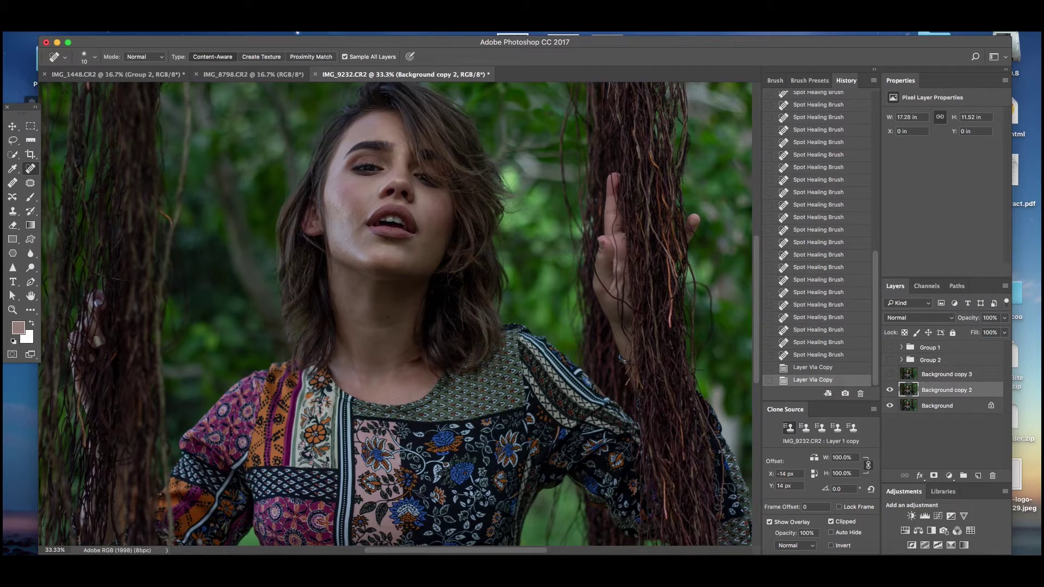
click(282, 33)
- Blur Background copy 2 with an 8.5-pixel Gaussian Blur, then show and select Background copy 3
mouse_move(282, 155)
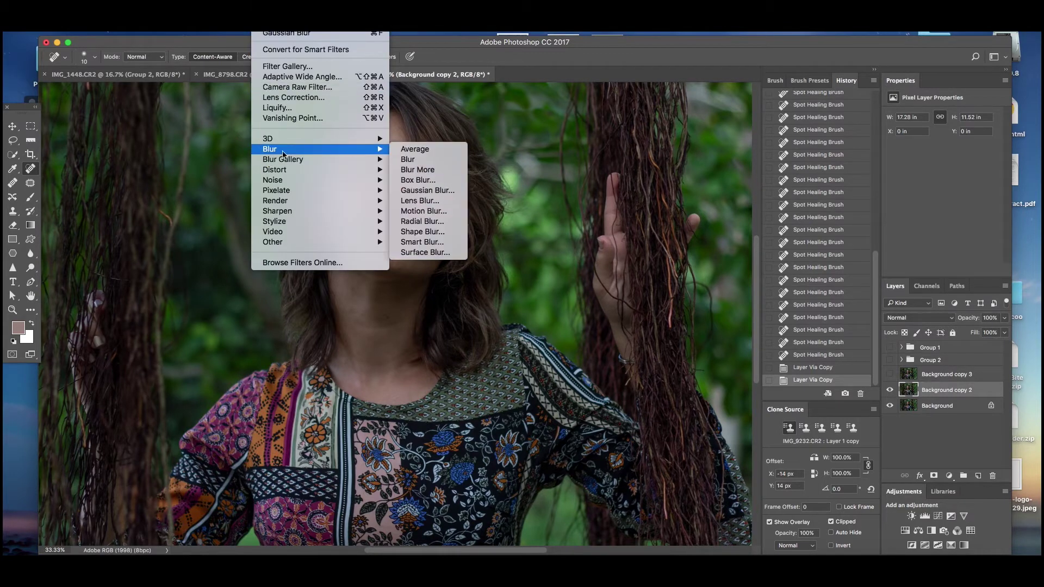
click(443, 191)
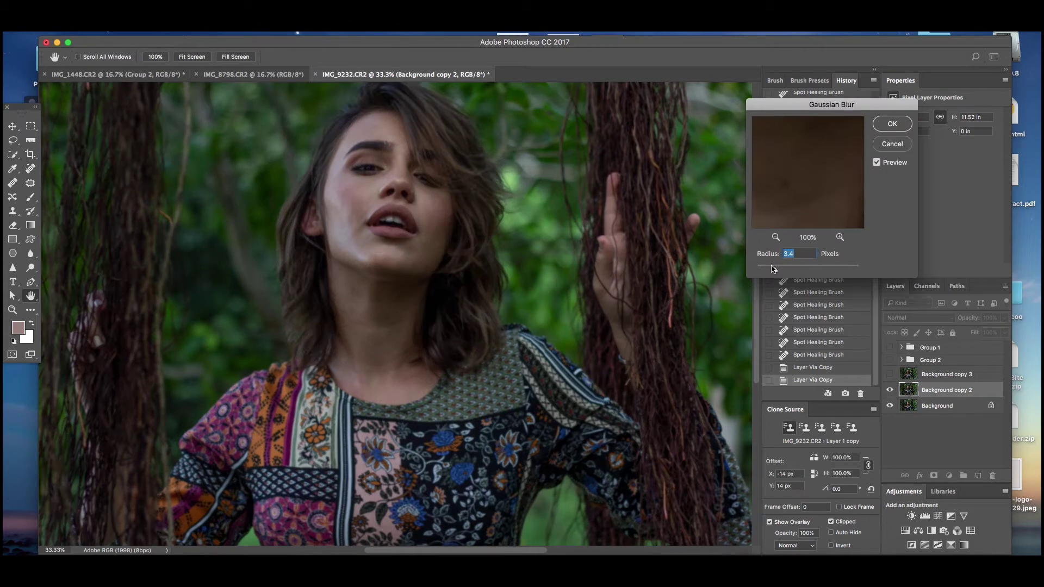
mouse_move(780, 272)
mouse_down()
mouse_move(803, 271)
mouse_move(791, 272)
mouse_up()
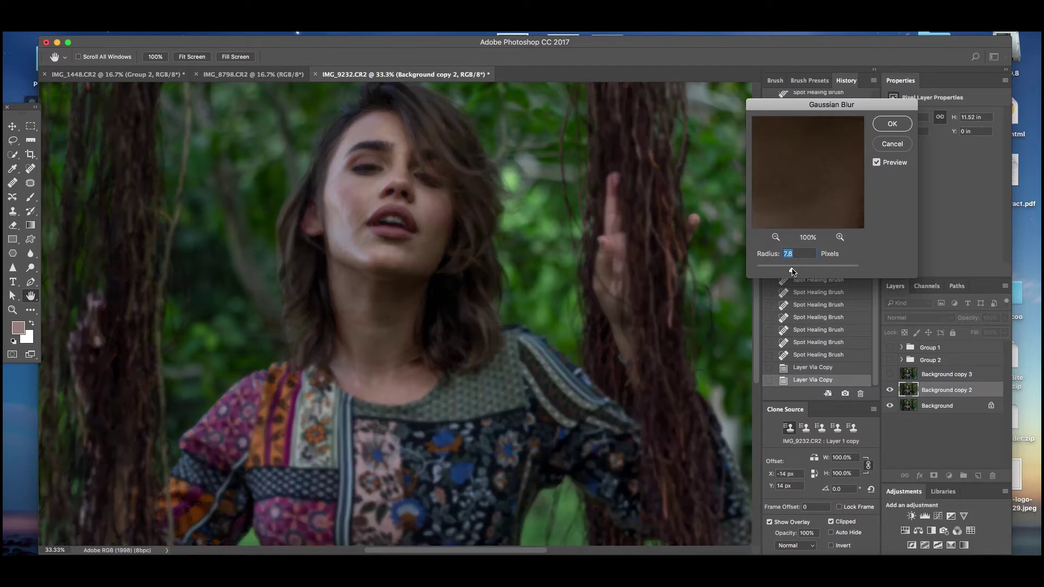
drag(791, 272, 797, 272)
drag(806, 107, 678, 83)
drag(670, 245, 666, 245)
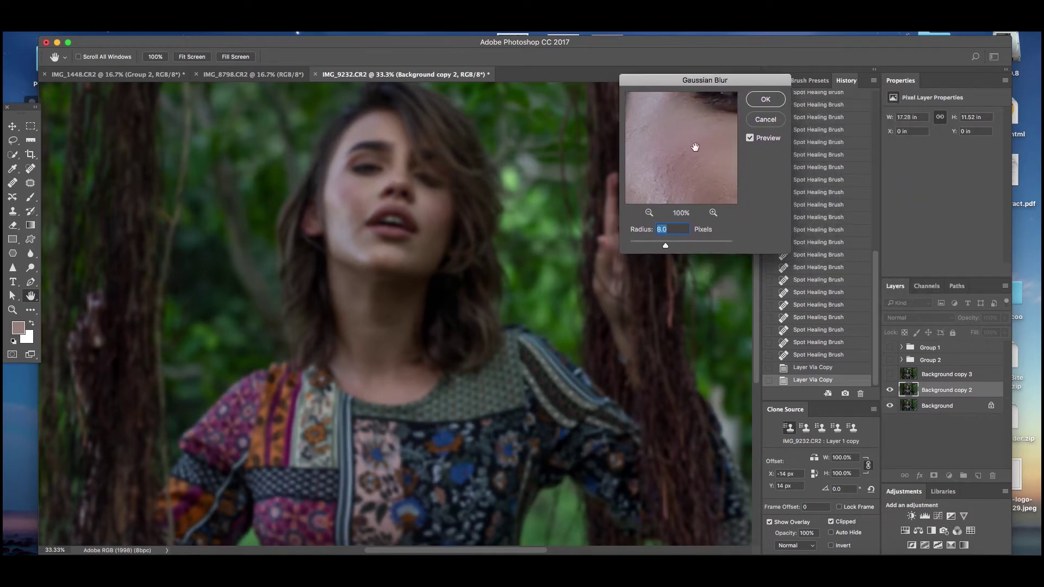
drag(671, 170, 668, 133)
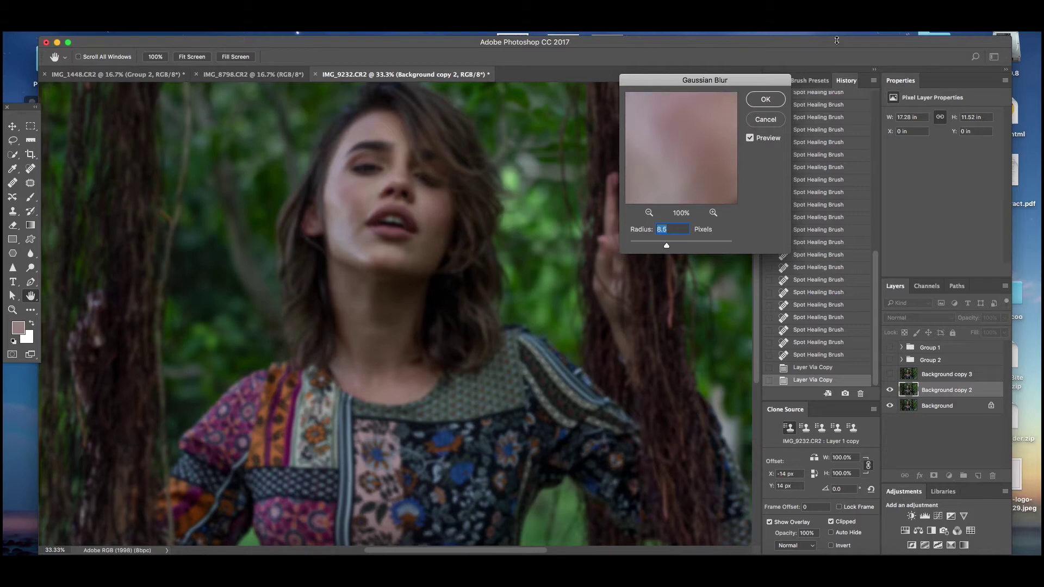
click(763, 100)
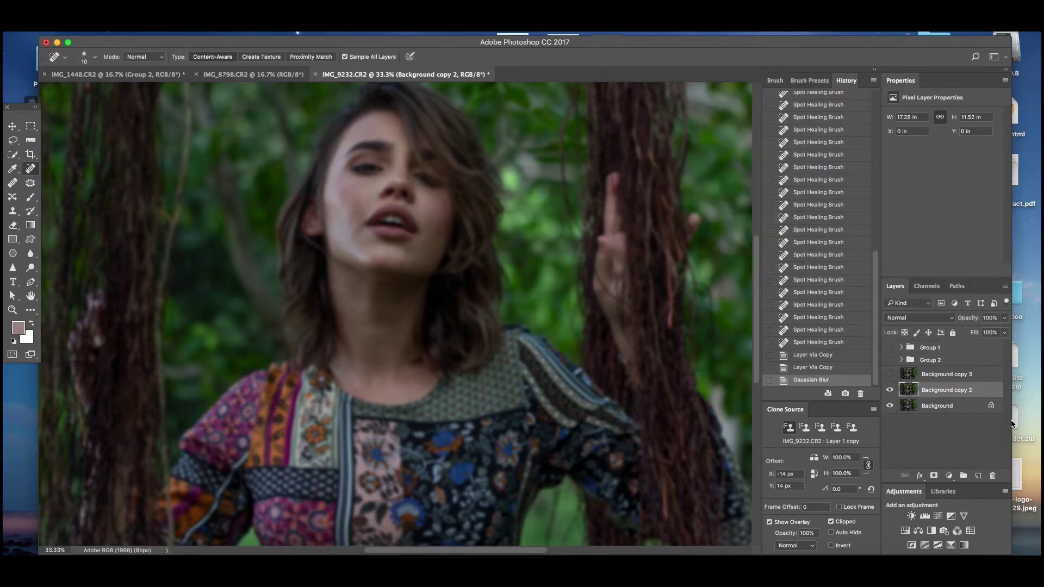
click(889, 374)
click(945, 374)
- Apply Image on Background copy 3: subtract Background copy 2 at scale 2, offset 128
click(180, 25)
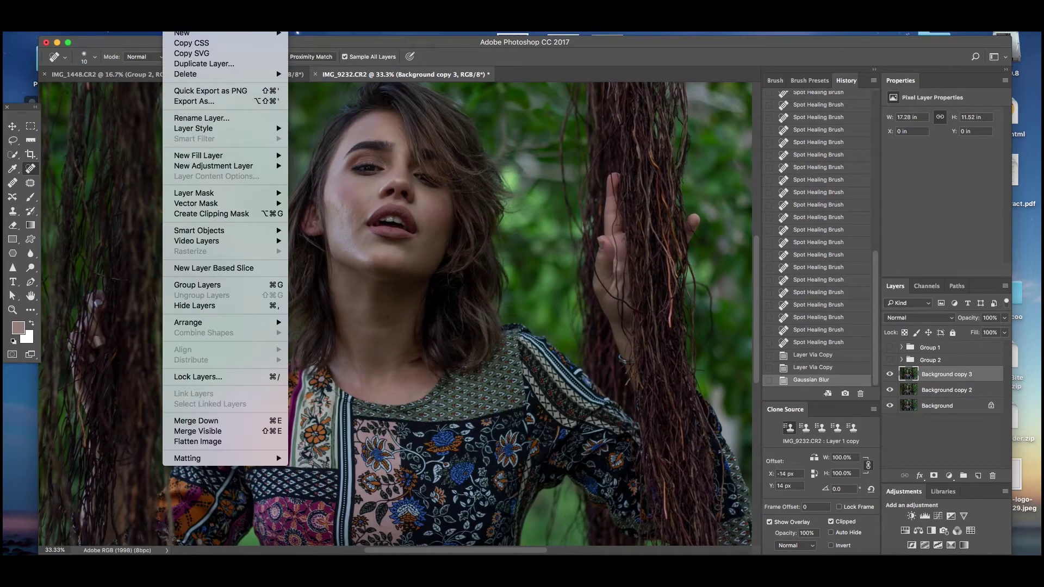
mouse_move(146, 24)
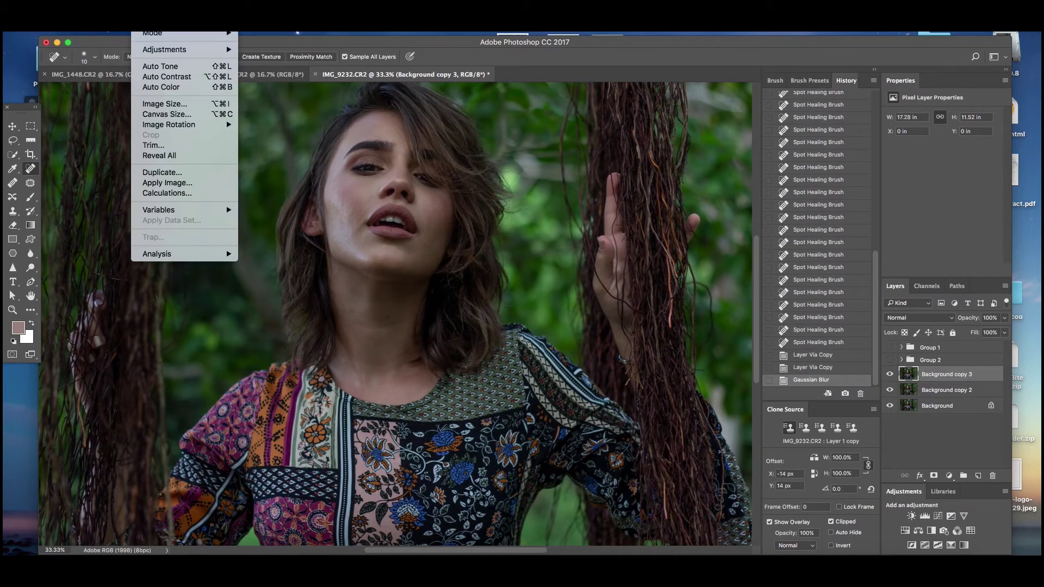
click(163, 183)
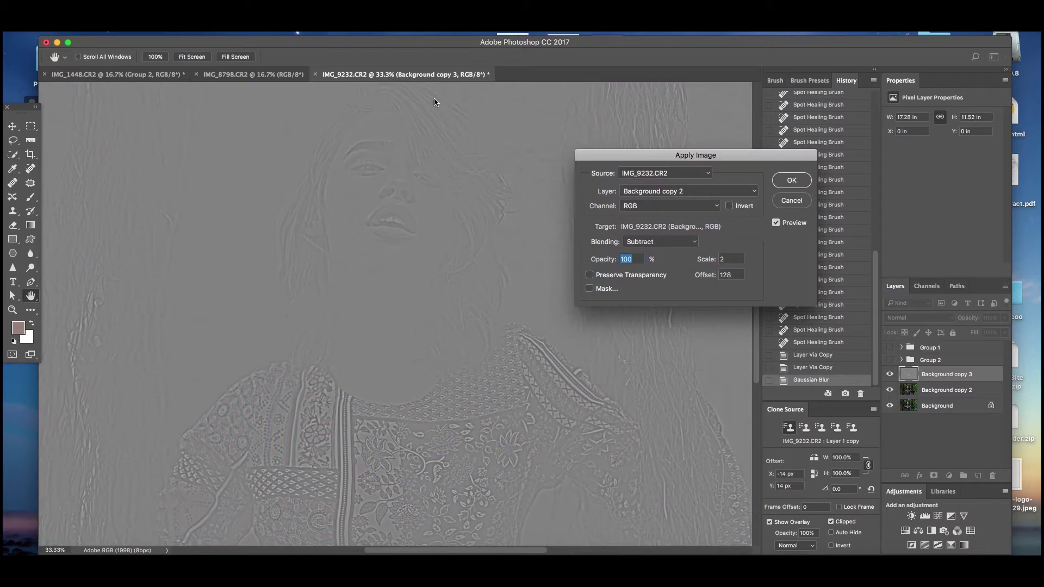
click(668, 191)
click(668, 192)
click(668, 191)
click(667, 193)
click(643, 194)
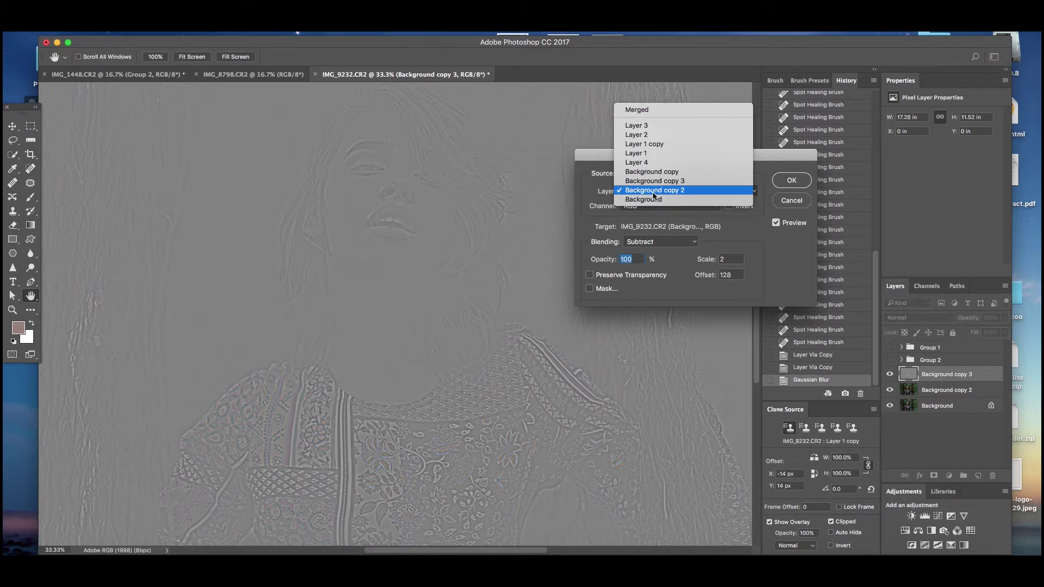
click(653, 191)
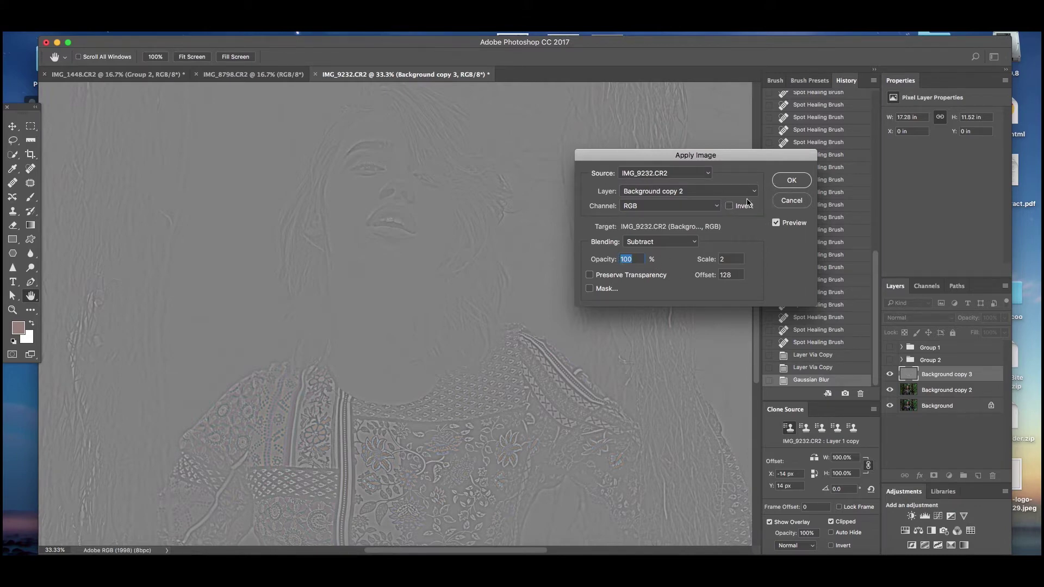
click(791, 182)
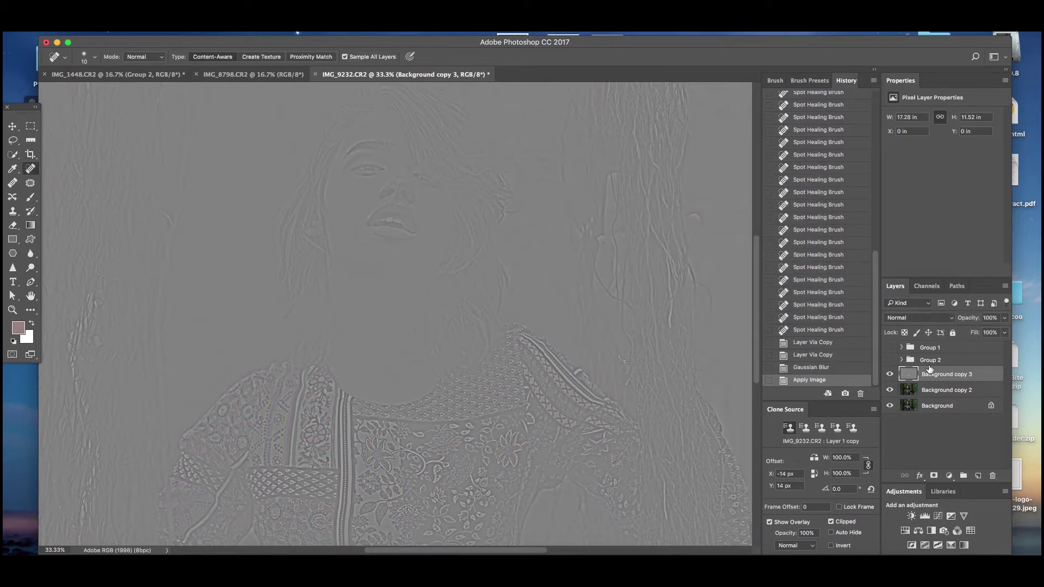
- Set Background copy 3 to Linear Light, group both copies into Group 3, and select Background copy 2
click(915, 319)
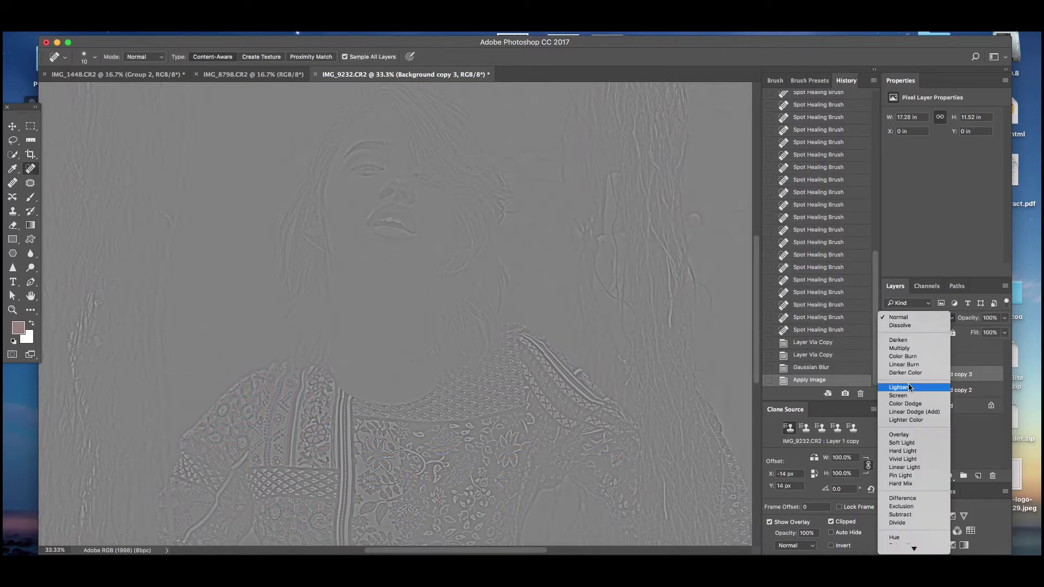
click(904, 466)
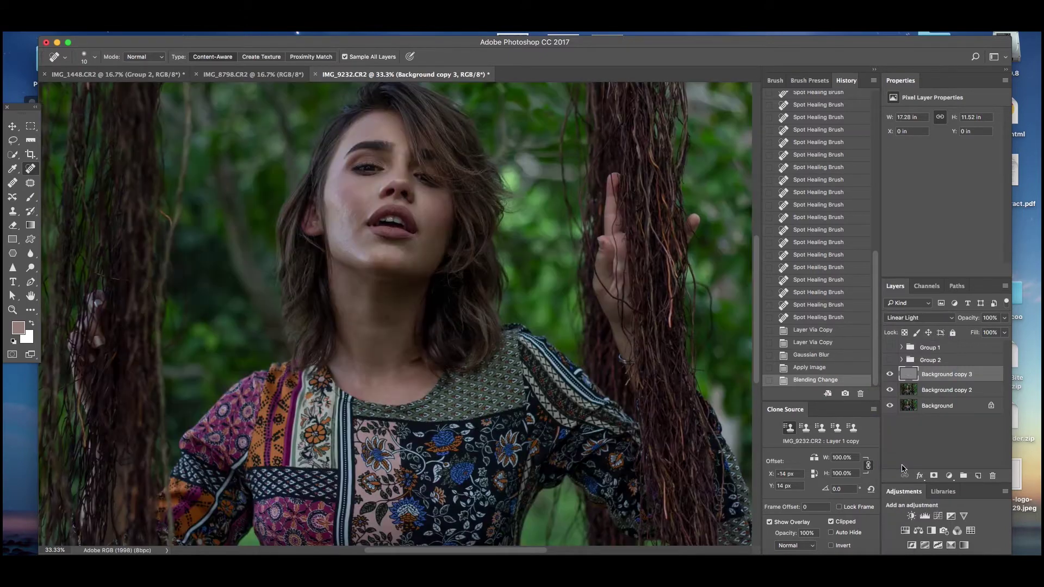
shift+click(946, 390)
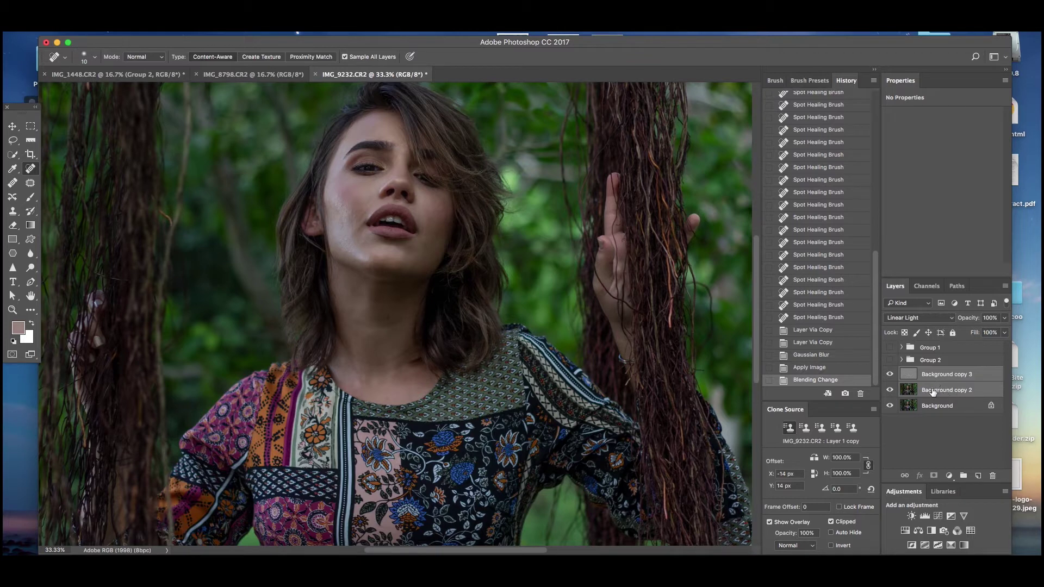
key(super+g)
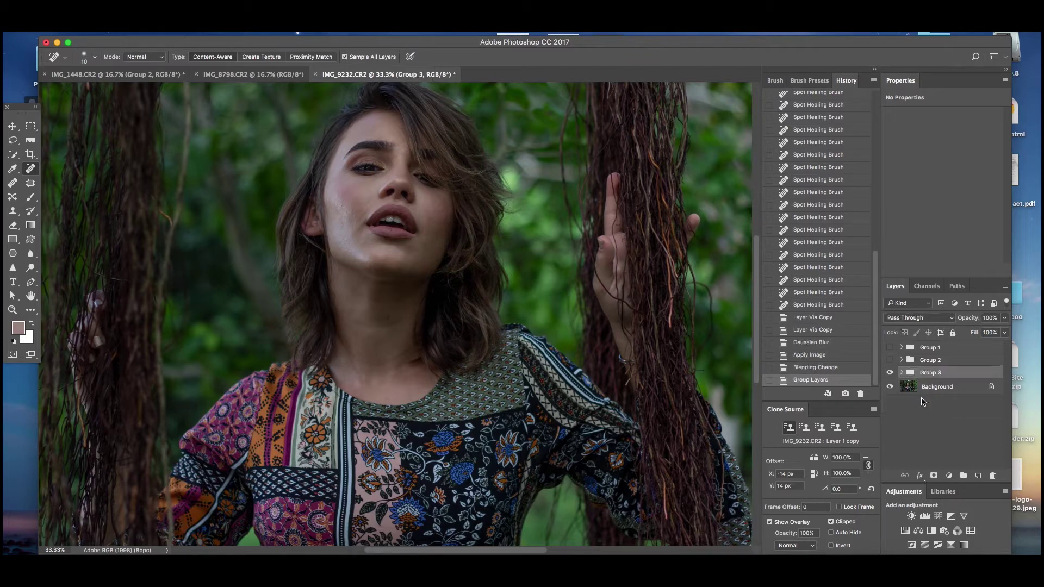
click(901, 372)
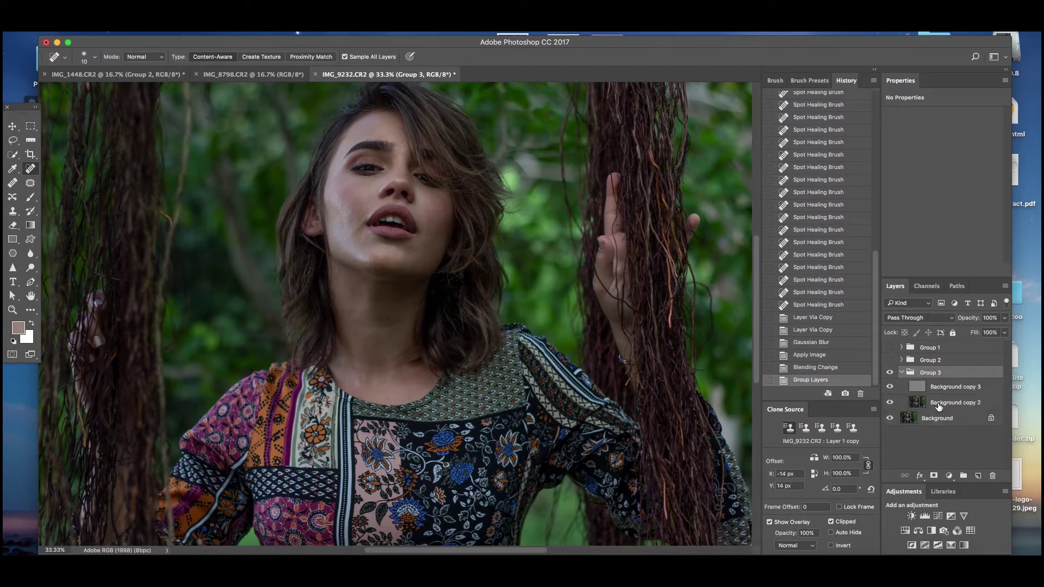
click(938, 405)
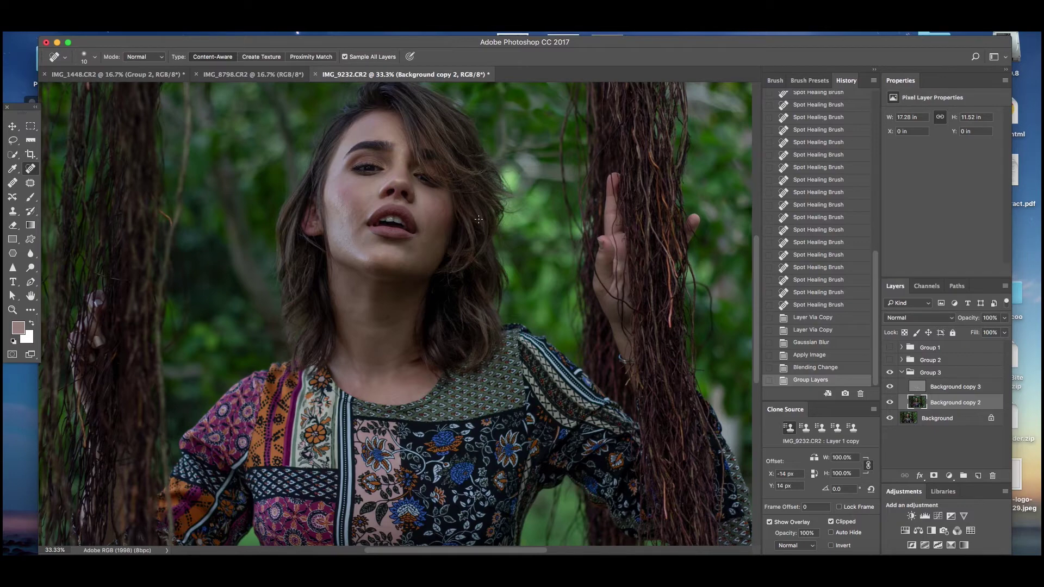
key(super+plus)
key(super+plus)
key(super+plus)
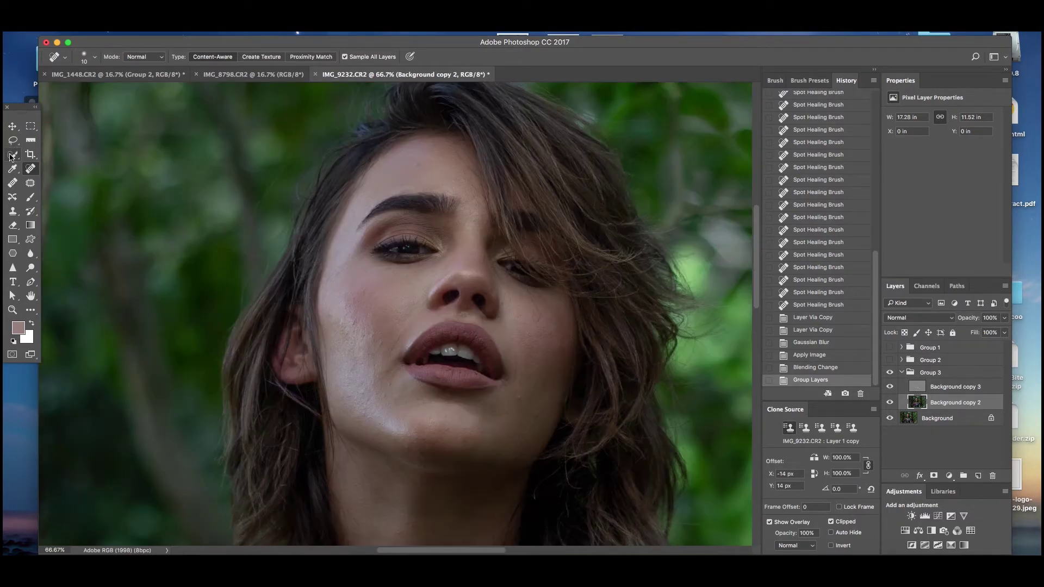
- Lasso the skin under the left eye, discarding an earlier forehead selection
click(13, 139)
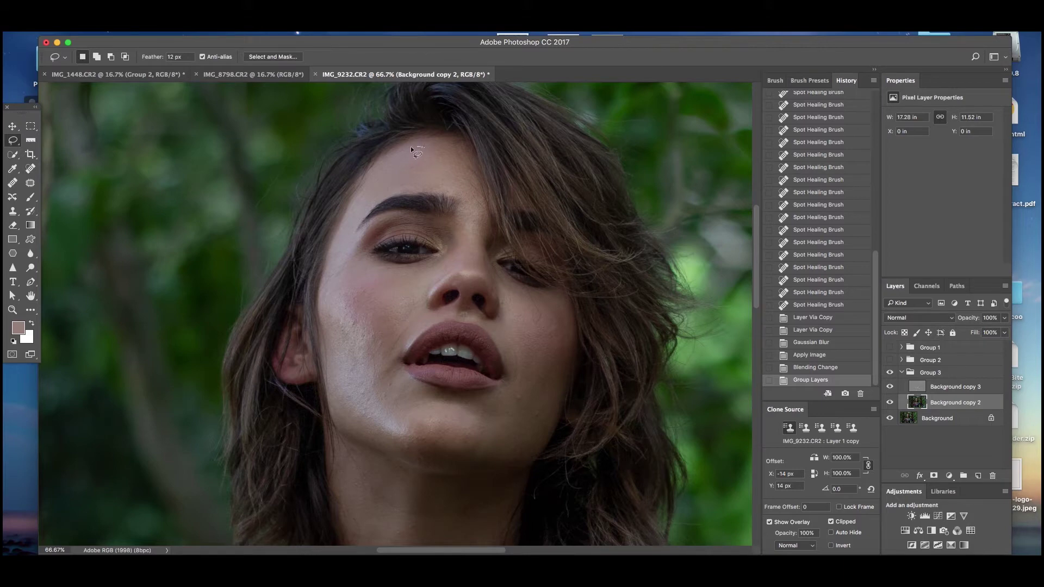
drag(456, 168, 419, 147)
key(super+d)
key(super+plus)
key(super+plus)
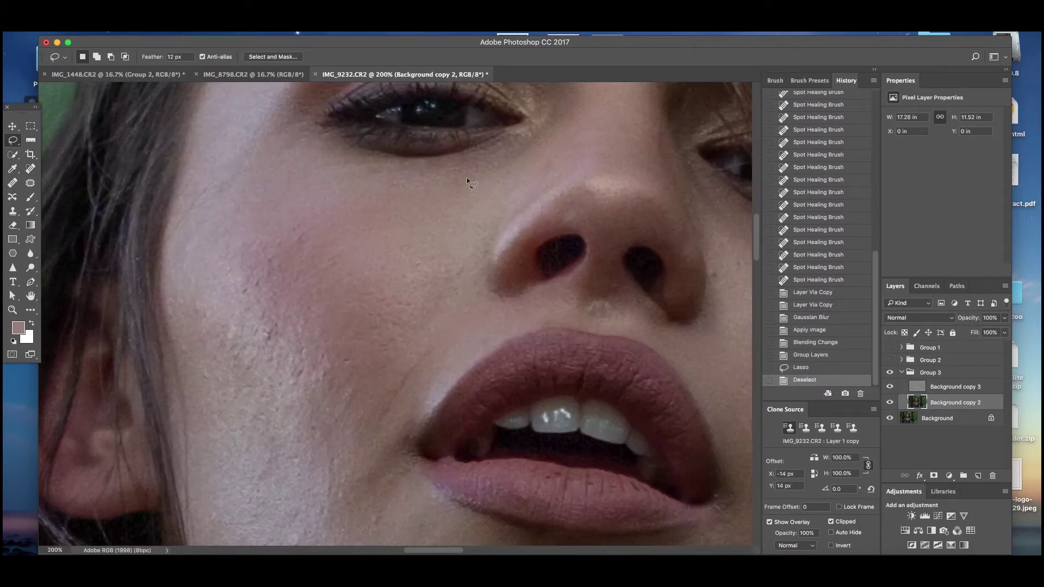
key(super+minus)
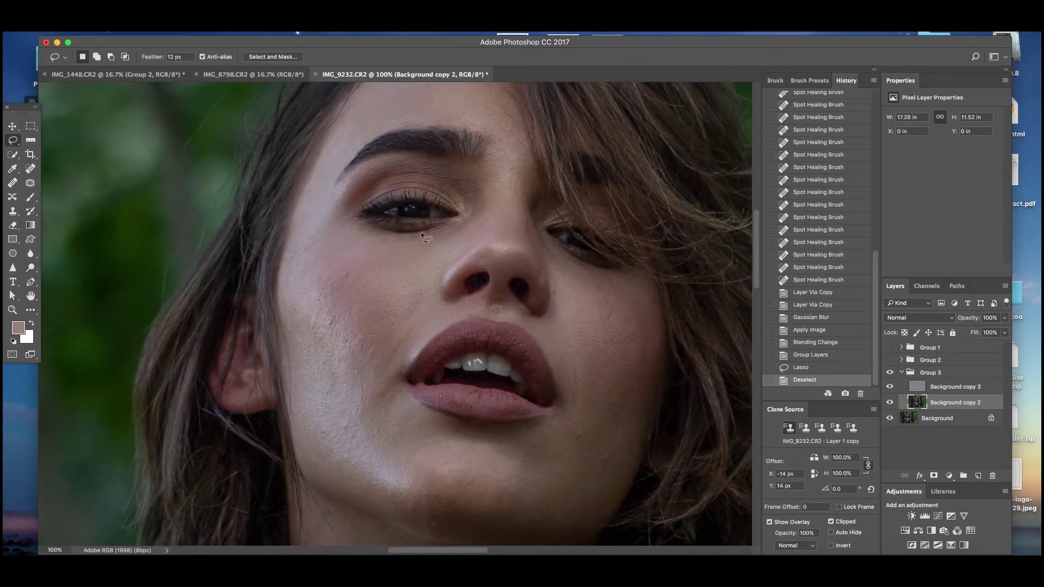
drag(331, 260, 431, 257)
drag(364, 228, 356, 226)
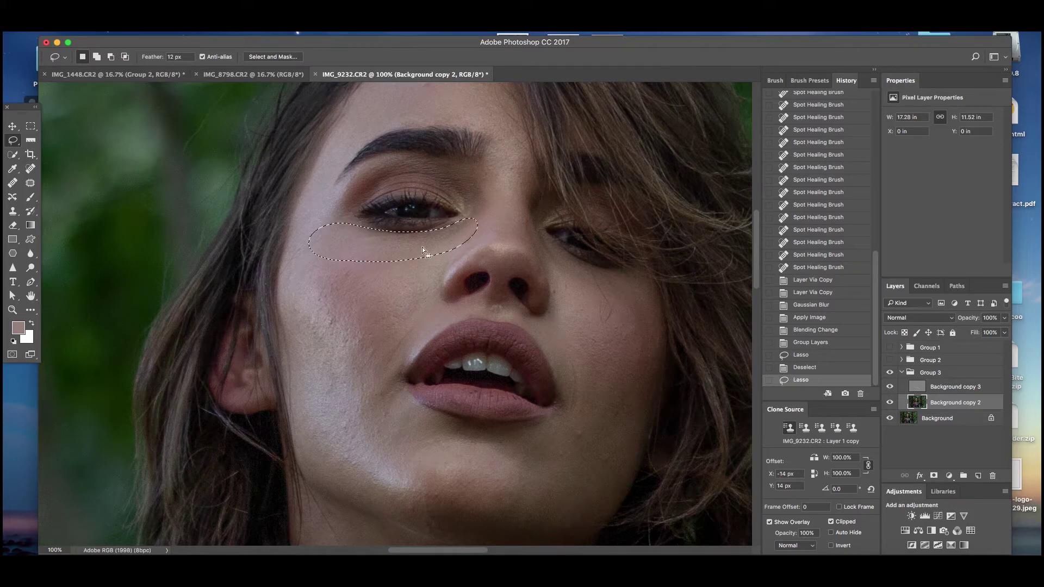
- Blur the under-eye selection with a Gaussian Blur of about 10.1 pixels
click(266, 31)
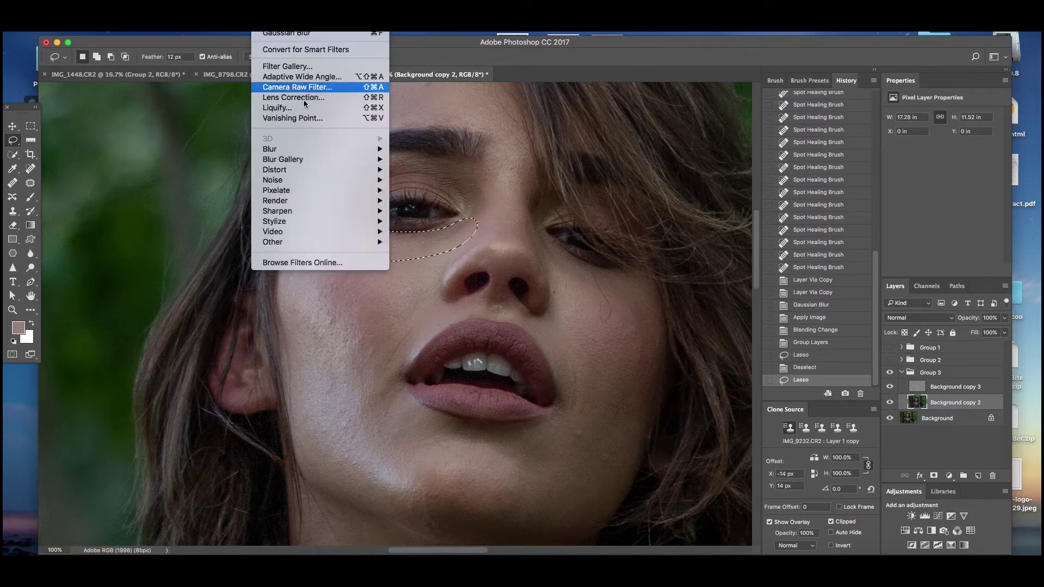
mouse_move(291, 147)
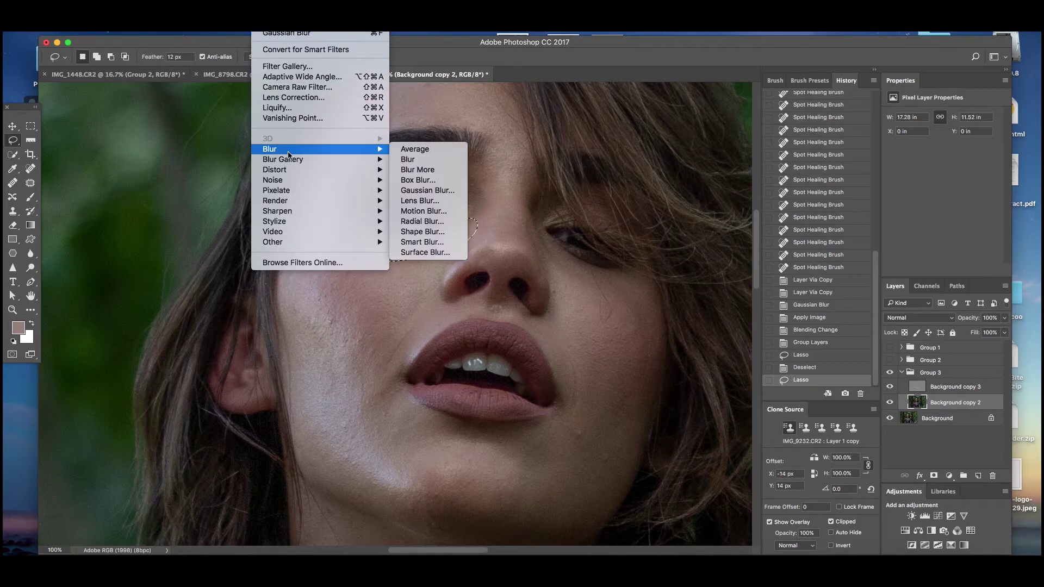
click(442, 191)
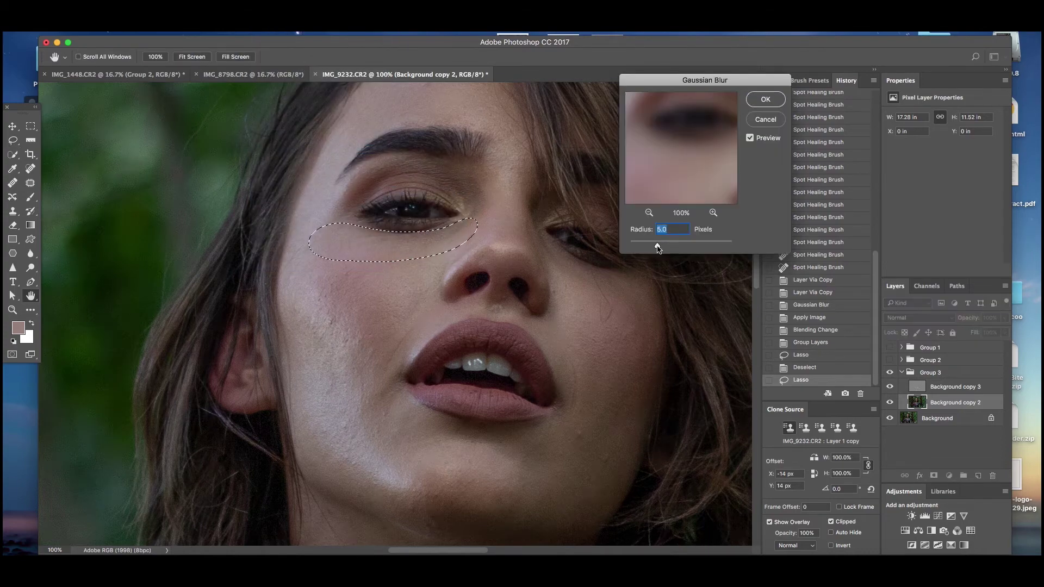
mouse_move(657, 248)
mouse_down()
mouse_move(681, 248)
mouse_move(672, 248)
mouse_up()
drag(671, 248, 671, 247)
click(765, 100)
- Lasso a left-cheek patch and blur it with a slightly higher Gaussian Blur radius
mouse_move(310, 260)
mouse_down()
mouse_move(371, 356)
mouse_move(414, 273)
mouse_up()
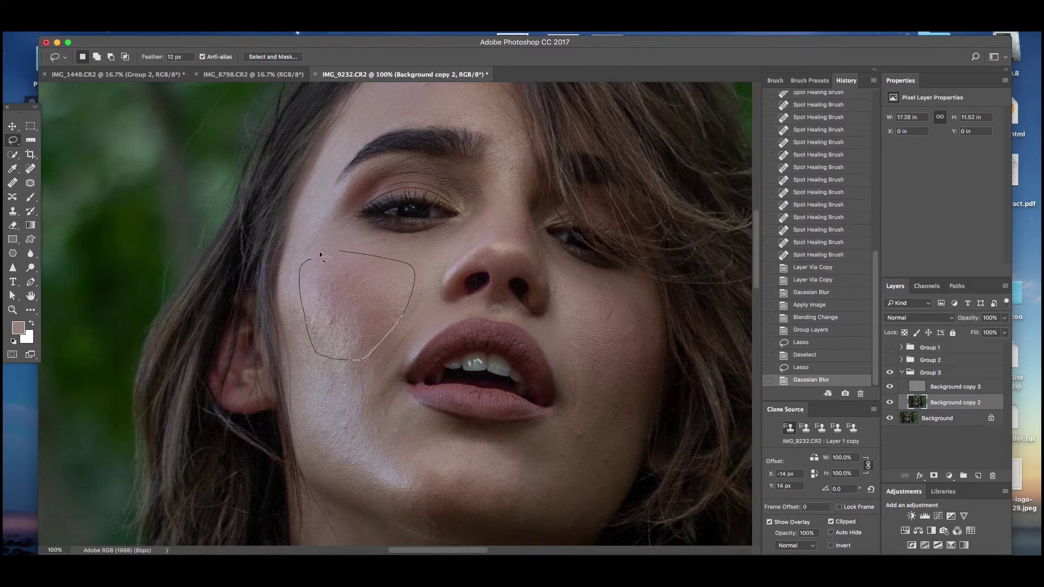
drag(321, 254, 311, 260)
key(super+f)
click(269, 29)
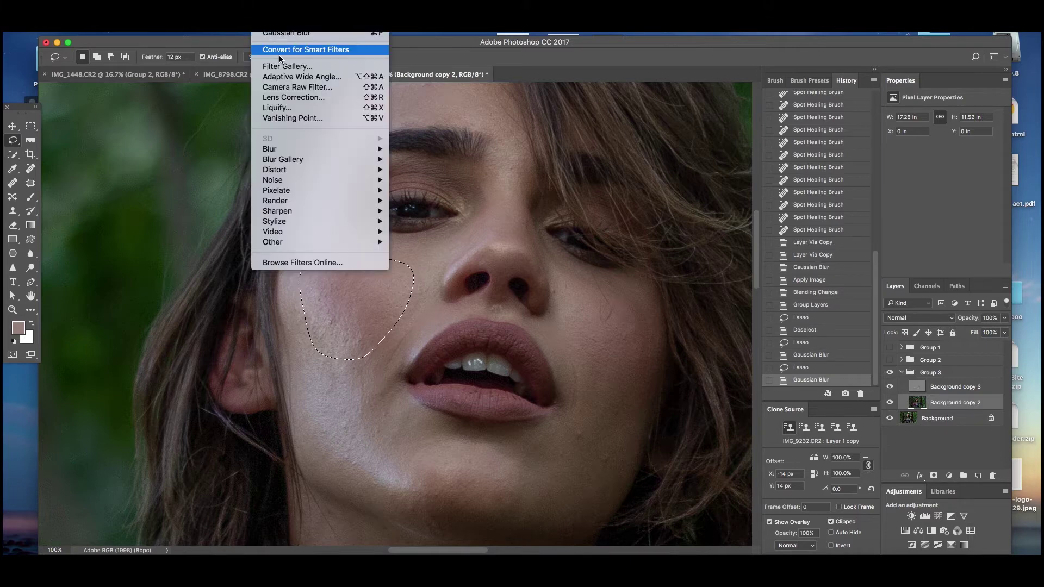
mouse_move(274, 151)
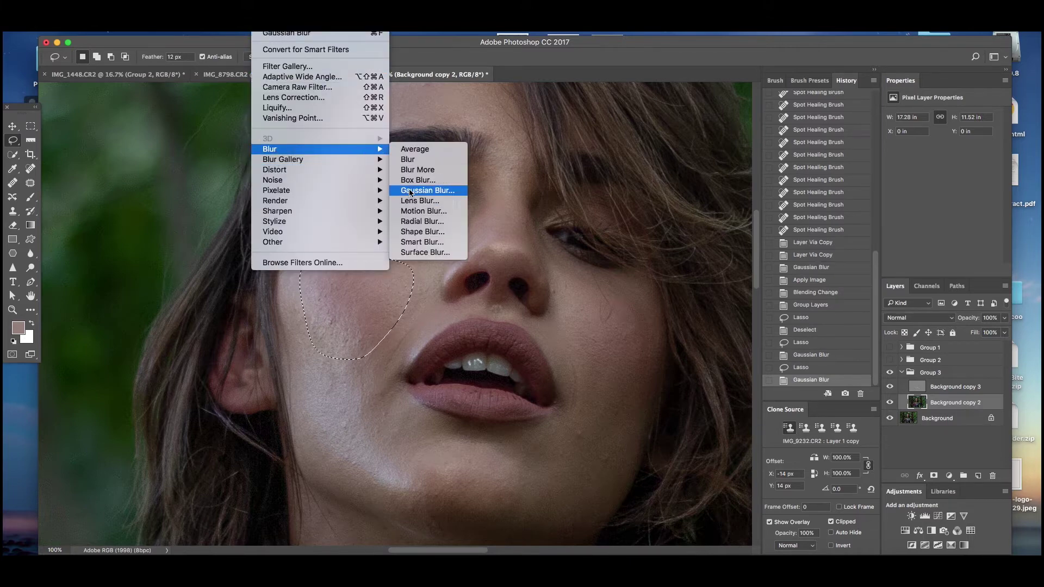
click(409, 192)
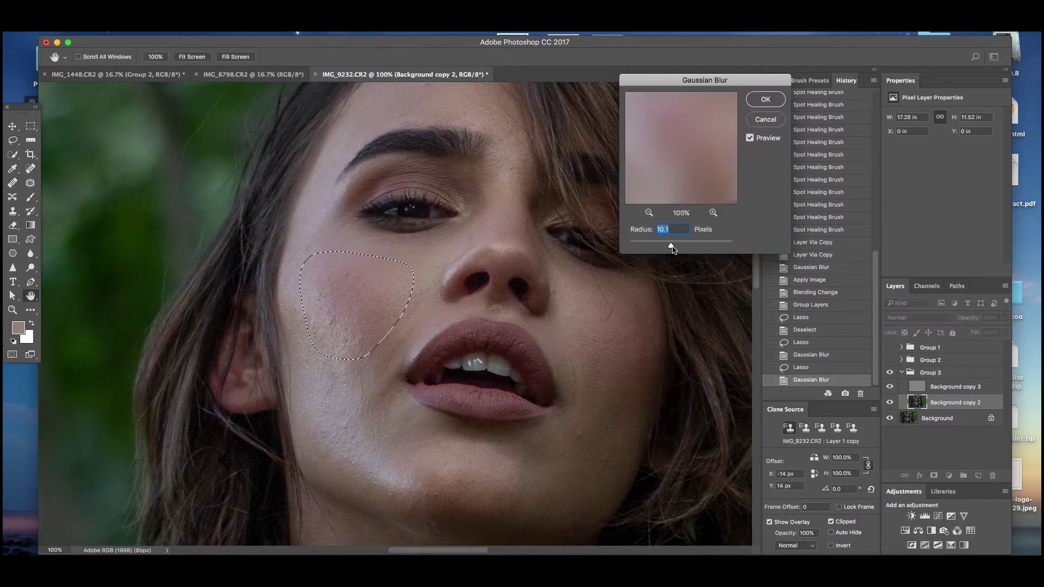
drag(671, 248, 676, 248)
key(Return)
- Lasso a right-cheek patch and apply a Gaussian Blur to it
key(l)
drag(572, 280, 639, 390)
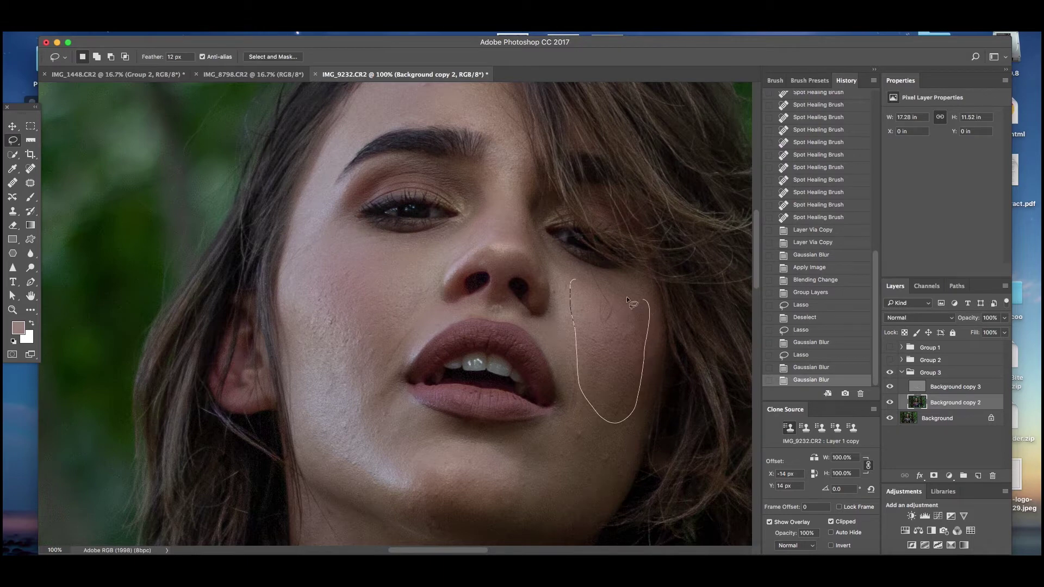
drag(631, 302, 601, 295)
click(265, 27)
mouse_move(278, 154)
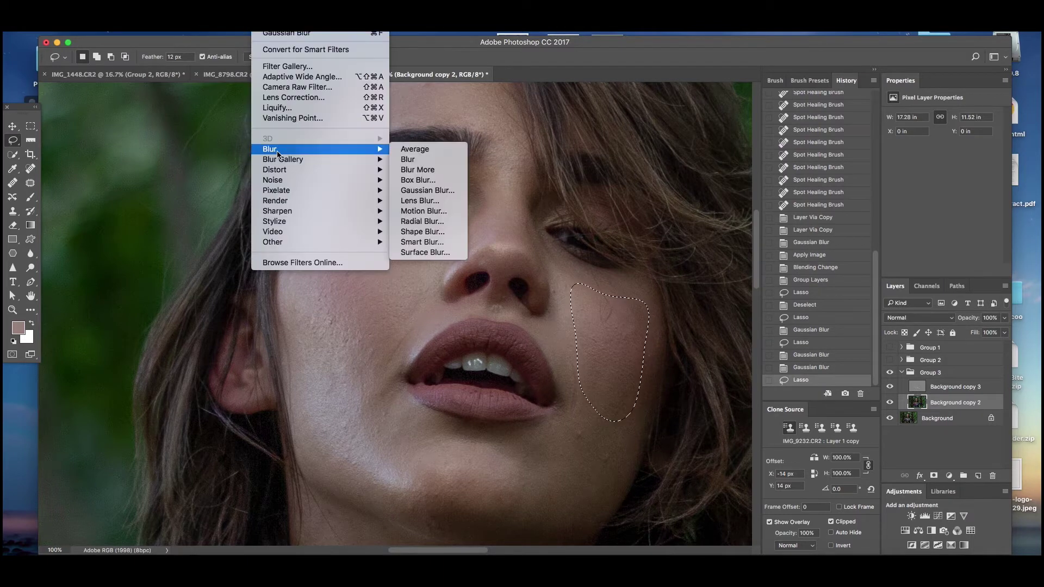
click(427, 191)
drag(676, 248, 672, 250)
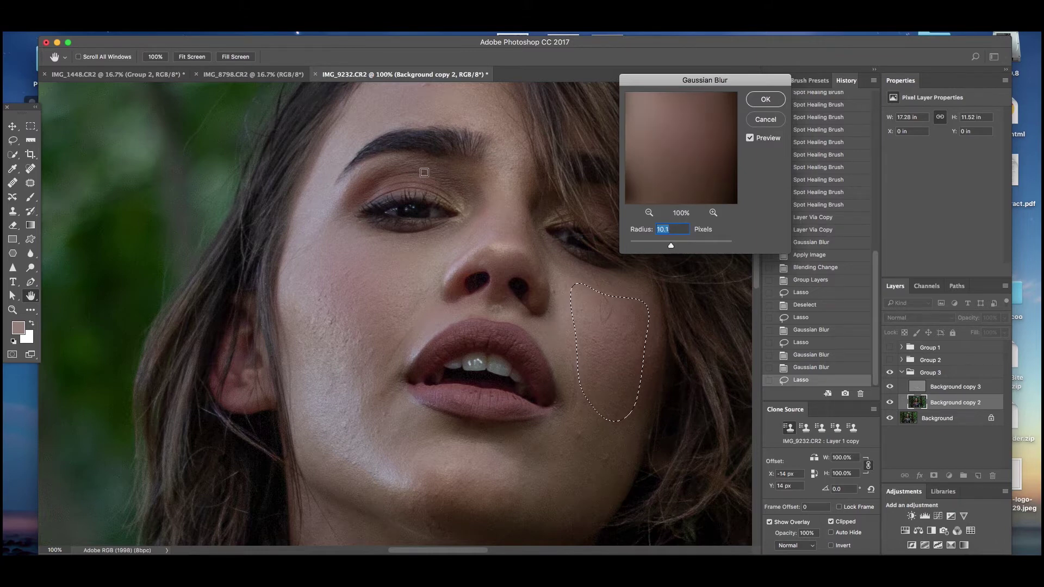
scroll(428, 171, up, 4)
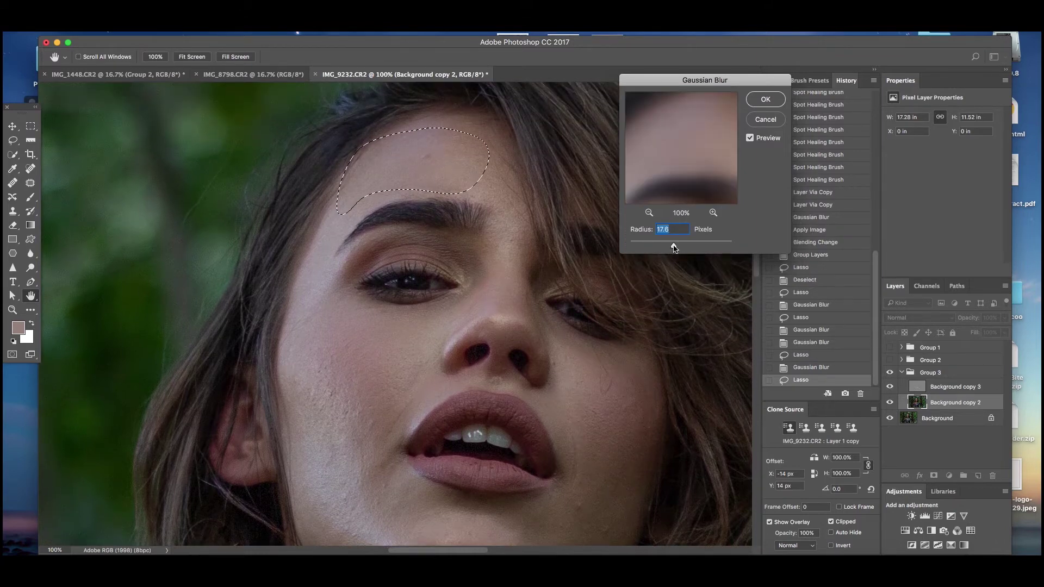
key(Return)
- Lasso a narrow forehead strip and blur it with a slightly raised Gaussian radius
mouse_move(490, 132)
mouse_down()
mouse_move(481, 180)
mouse_move(508, 263)
mouse_move(519, 228)
mouse_up()
click(269, 25)
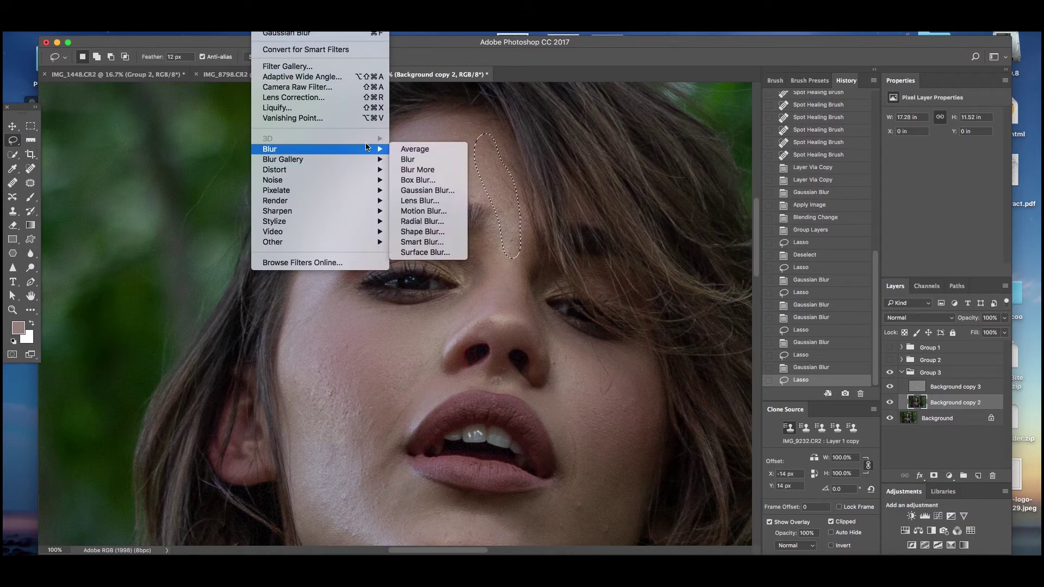
mouse_move(326, 149)
click(417, 191)
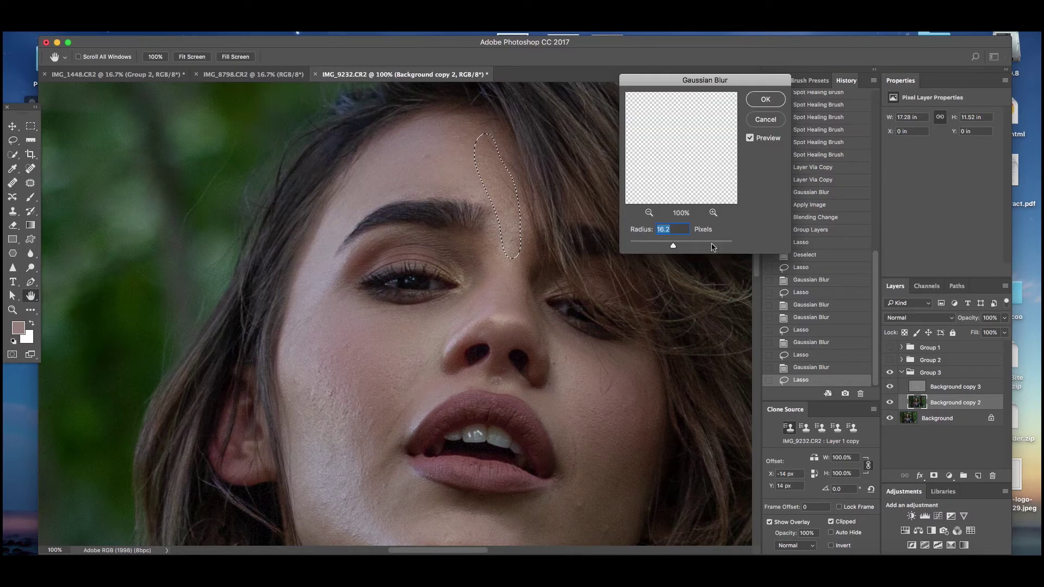
drag(674, 248, 677, 247)
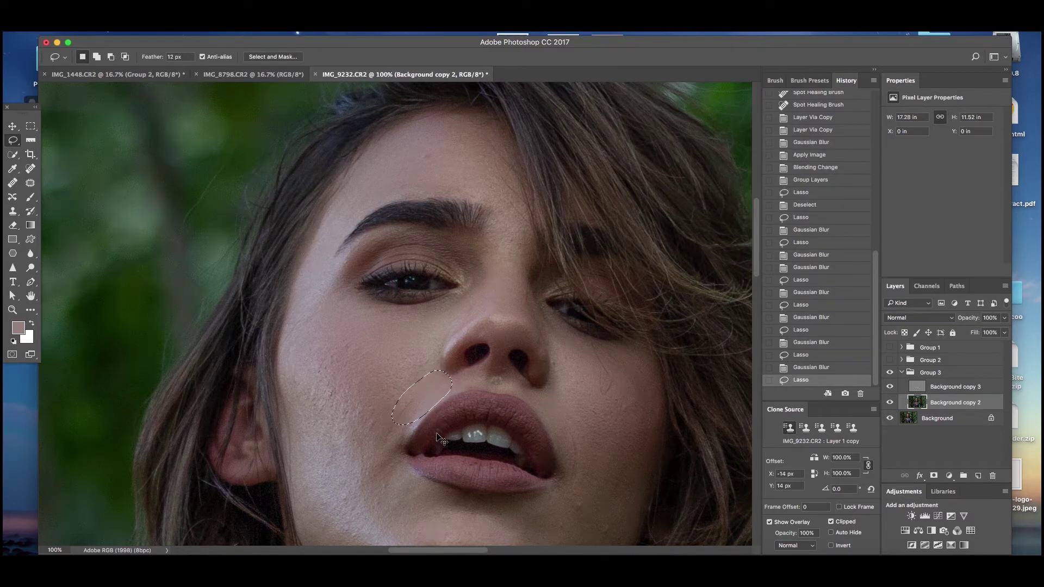
key(super+f)
- Select and reblur the skin beside the right lip corner and around the chin
drag(548, 394, 586, 520)
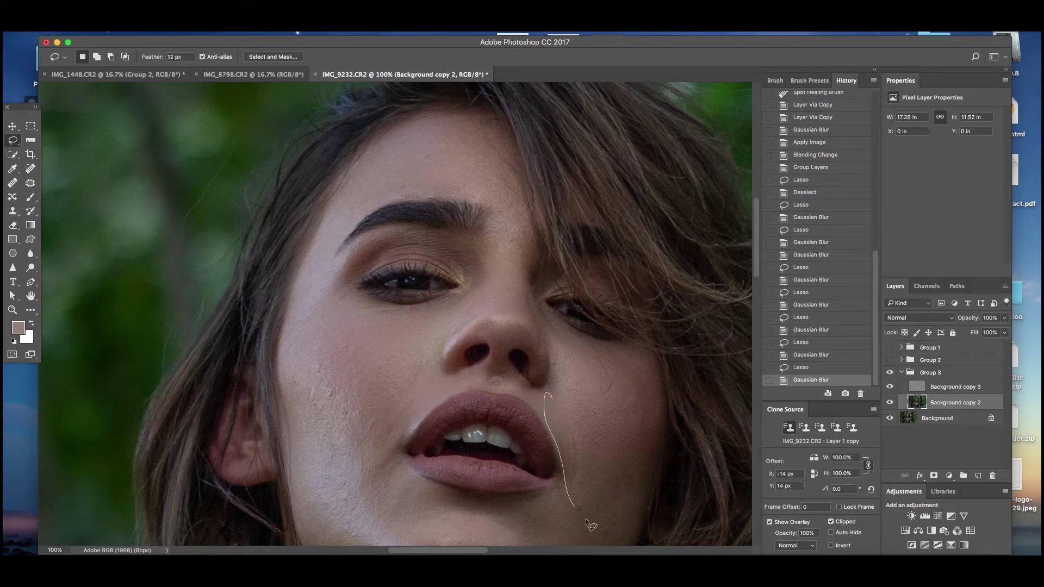
drag(553, 394, 549, 395)
key(super+f)
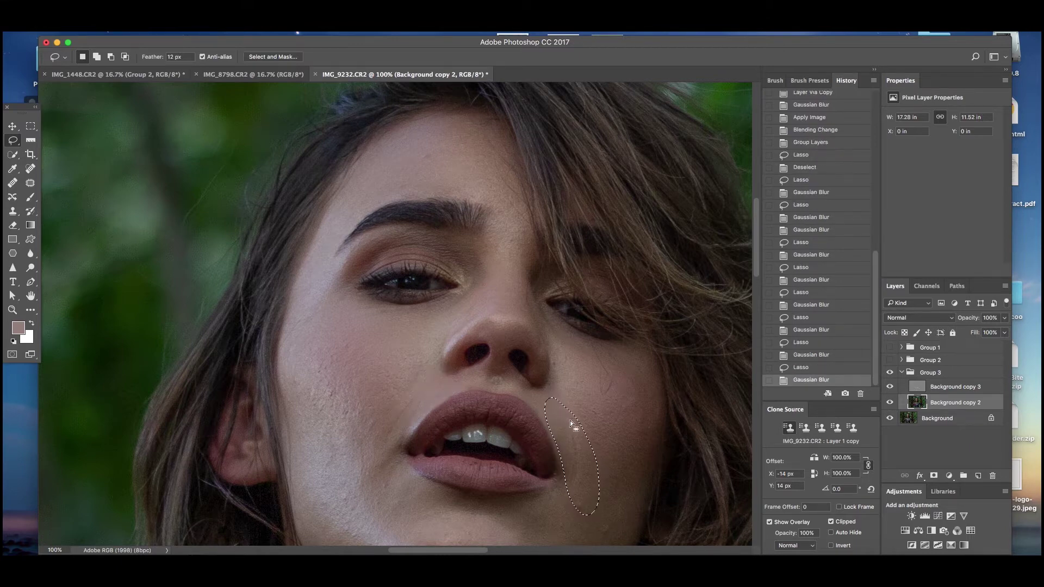
scroll(570, 420, down, 5)
mouse_move(550, 321)
mouse_down()
mouse_move(414, 304)
mouse_move(451, 356)
mouse_move(525, 356)
mouse_up()
key(super+f)
- Reblur patches on the left cheek, beside the left brow, and on the forehead
scroll(373, 194, up, 3)
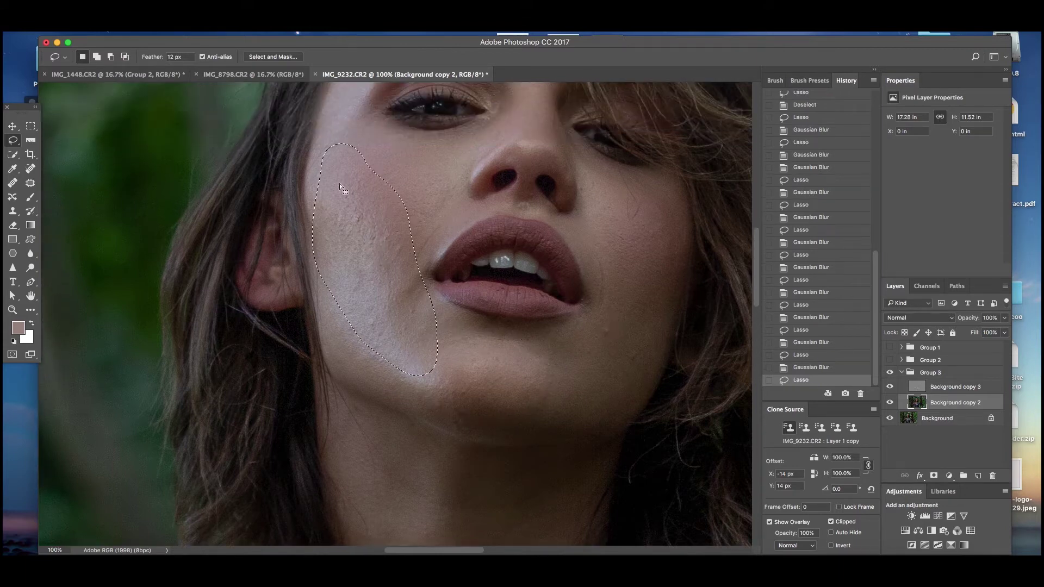
mouse_move(383, 154)
mouse_down()
mouse_move(353, 337)
mouse_move(381, 152)
mouse_move(342, 190)
mouse_move(369, 190)
mouse_move(375, 125)
mouse_up()
key(super+f)
scroll(358, 130, up, 4)
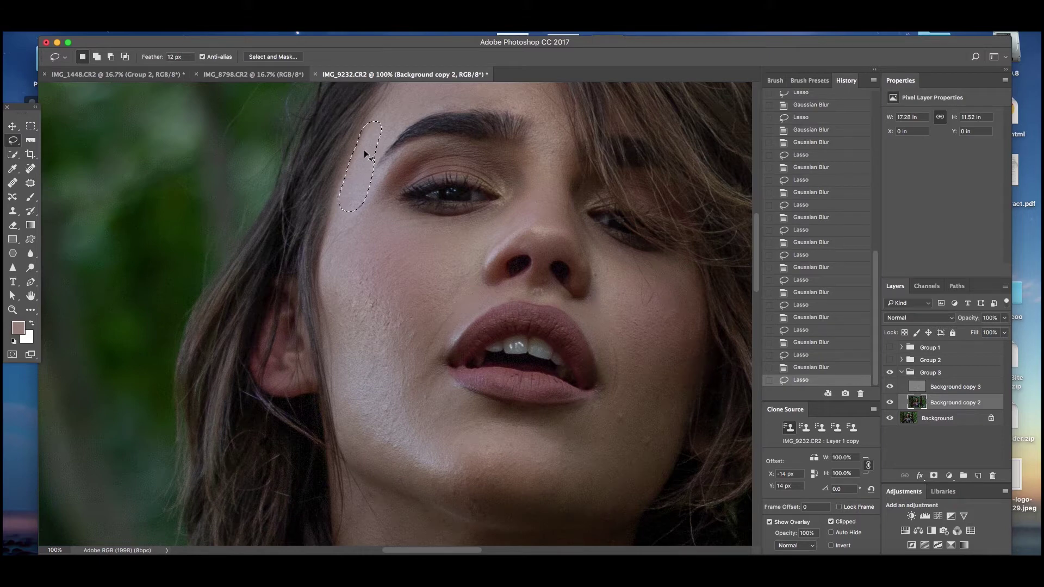
key(super+f)
scroll(454, 93, up, 2)
key(super+d)
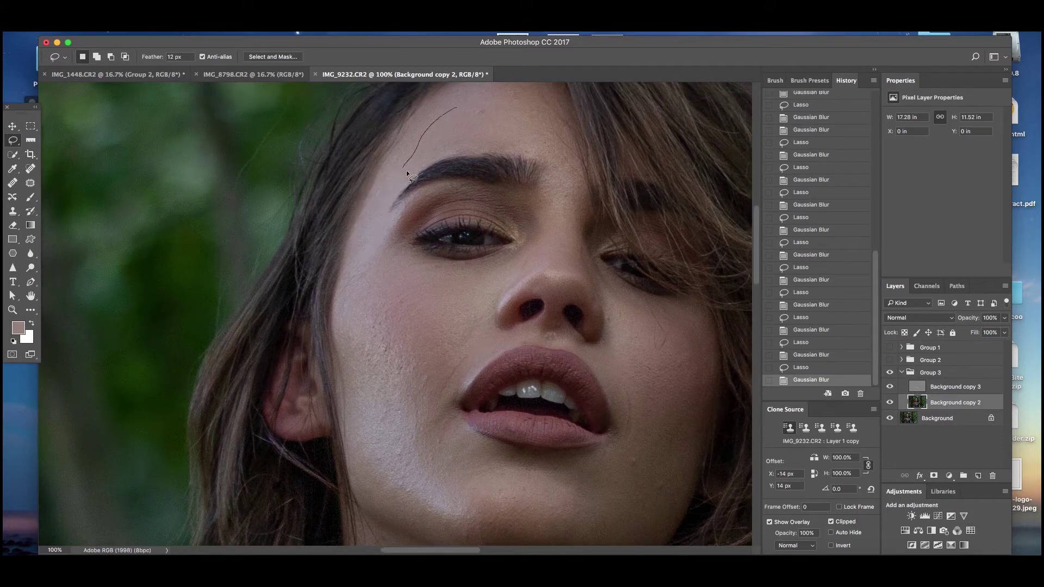
drag(488, 84, 440, 116)
key(super+f)
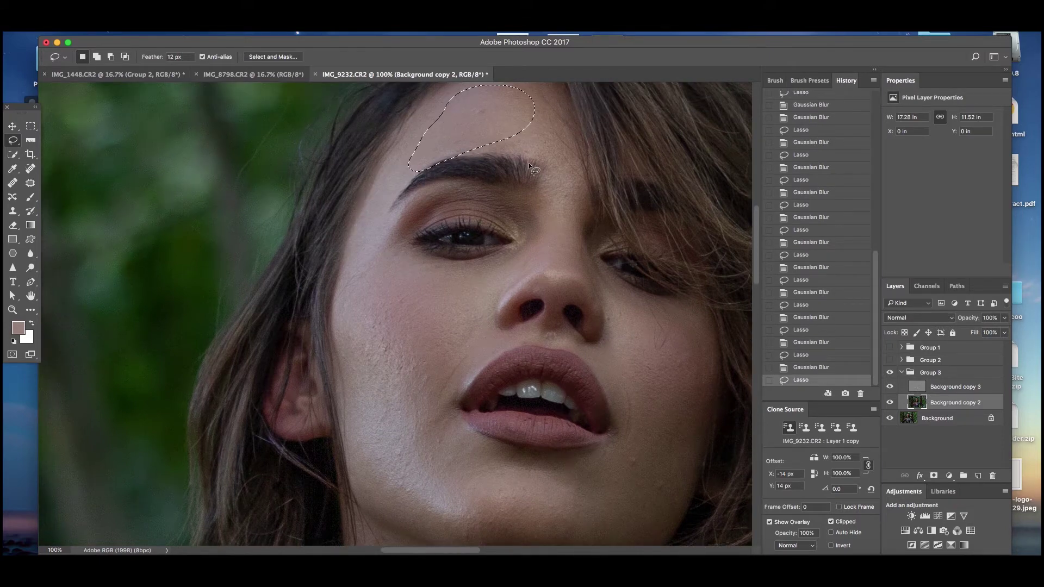
- Reblur the skin under the left eye, a nearby patch, and a cheek area
scroll(467, 272, up, 2)
mouse_move(502, 279)
mouse_down()
mouse_move(468, 297)
mouse_move(497, 281)
mouse_up()
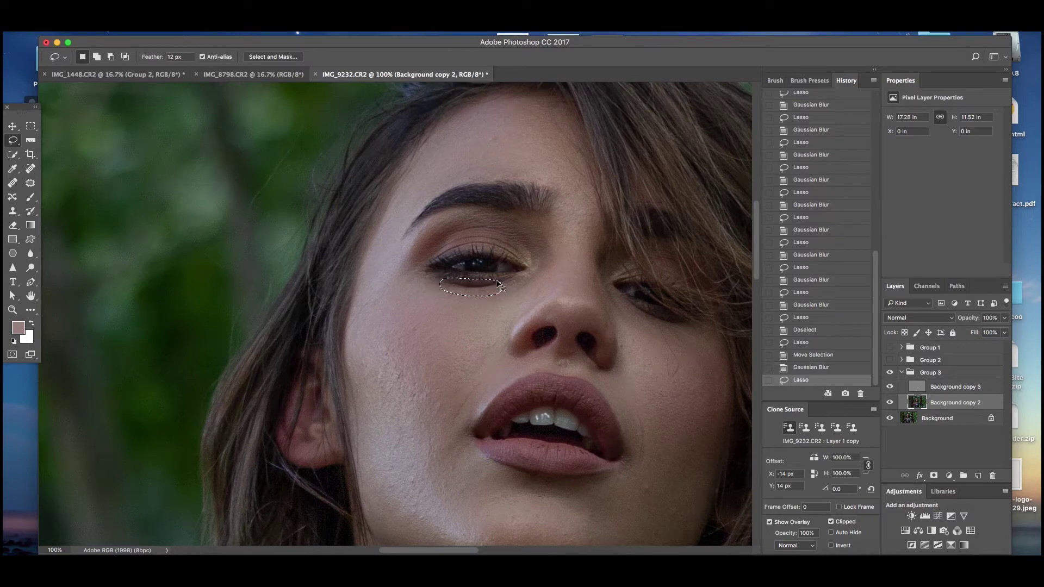
key(super+f)
mouse_move(696, 313)
mouse_down()
mouse_move(657, 326)
mouse_move(693, 315)
mouse_up()
key(super+f)
scroll(605, 384, down, 3)
mouse_move(435, 399)
mouse_down()
mouse_move(481, 494)
mouse_move(482, 443)
mouse_up()
drag(417, 393, 417, 393)
key(super+f)
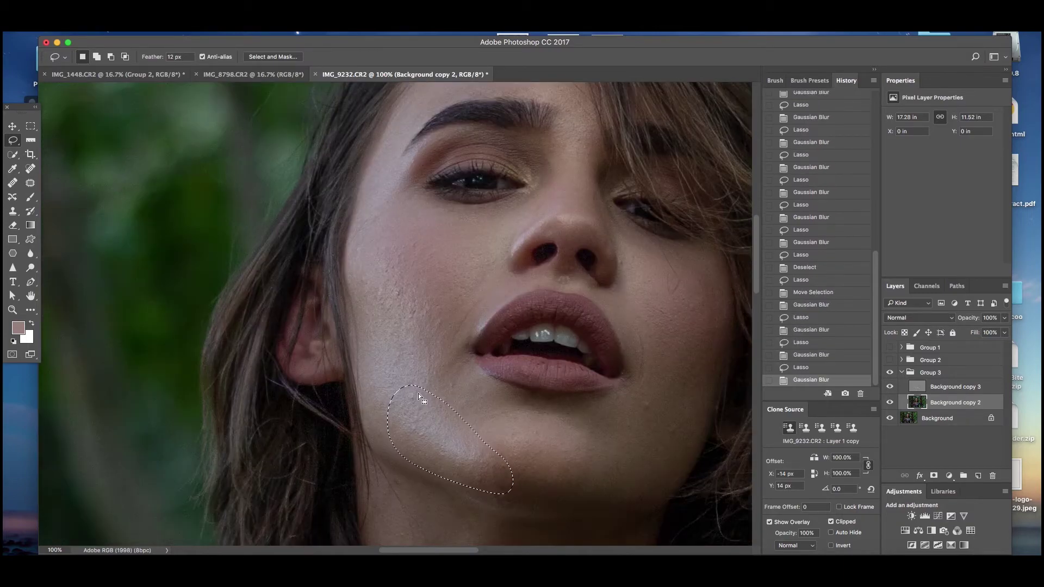
- Select and reblur two areas of the neck below the jaw
scroll(418, 392, down, 5)
drag(386, 195, 406, 384)
mouse_move(429, 513)
mouse_down()
mouse_move(593, 496)
mouse_move(622, 205)
mouse_move(591, 233)
mouse_move(456, 221)
mouse_move(398, 200)
mouse_move(531, 245)
mouse_move(490, 224)
mouse_move(390, 228)
mouse_up()
key(super+f)
scroll(419, 326, down, 4)
key(super+f)
- Reblur skin under the eye, beside the nose, under the left brow, and beside the outer eye
scroll(413, 326, up, 5)
drag(546, 201, 521, 221)
key(super+f)
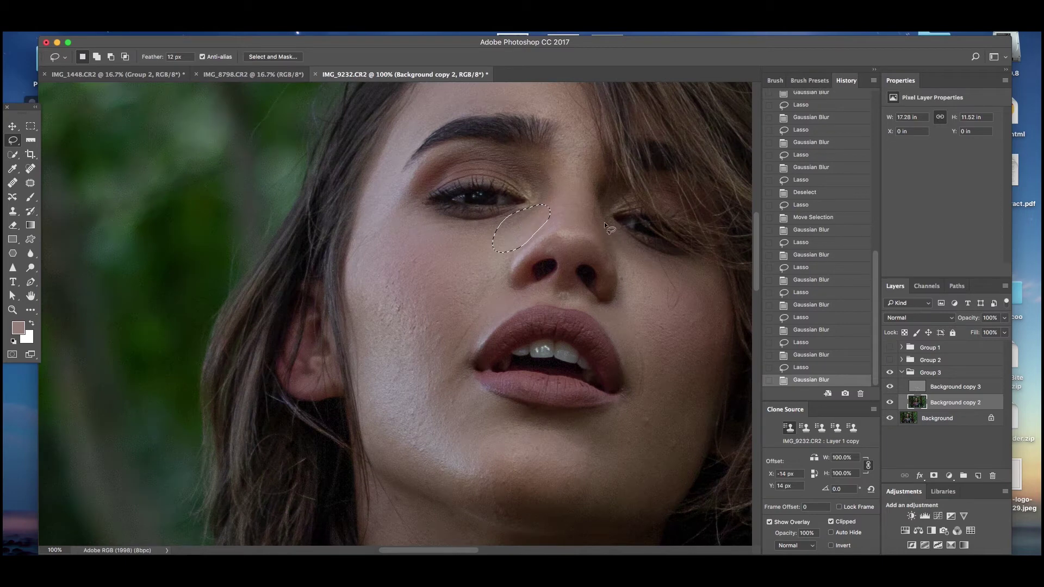
mouse_move(600, 222)
mouse_down()
mouse_move(601, 251)
mouse_move(629, 280)
mouse_move(641, 258)
mouse_move(603, 224)
mouse_up()
key(super+f)
drag(521, 156, 552, 182)
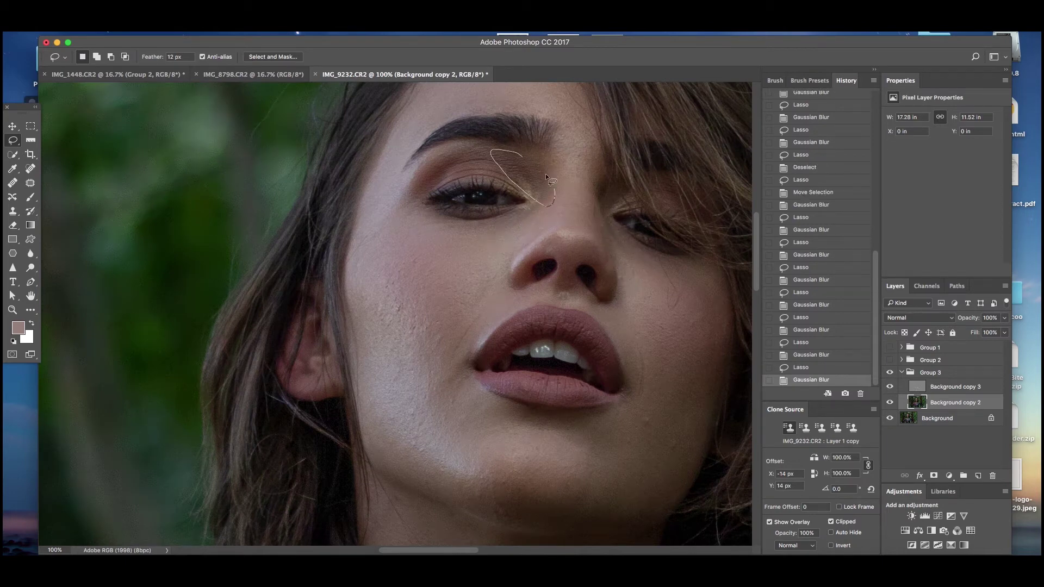
drag(512, 151, 499, 153)
key(super+f)
mouse_move(411, 169)
mouse_down()
mouse_move(424, 176)
mouse_move(392, 192)
mouse_up()
key(super+f)
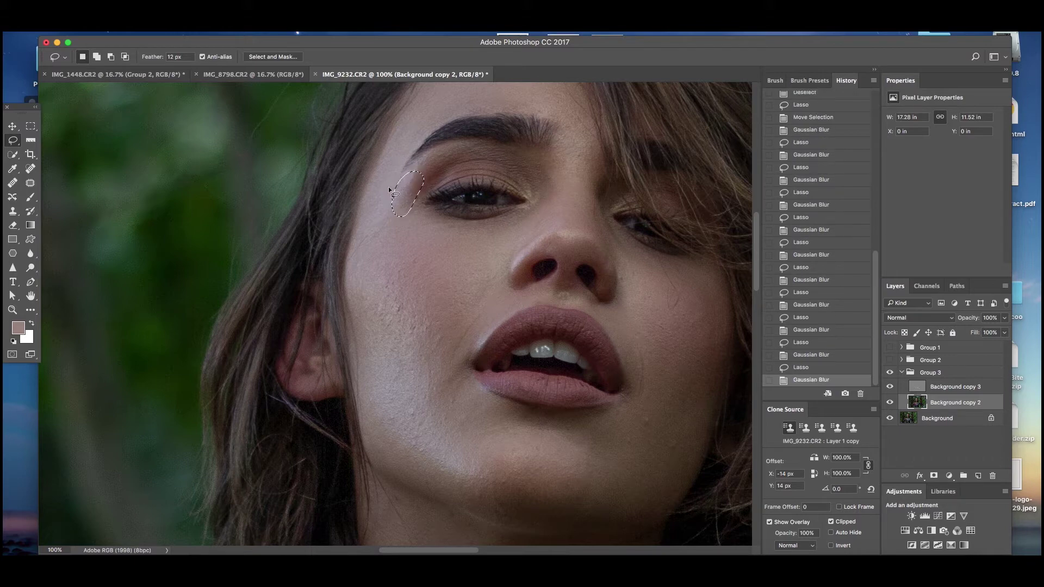
- Reblur one more cheek patch and zoom out to view the whole scene
scroll(380, 185, up, 2)
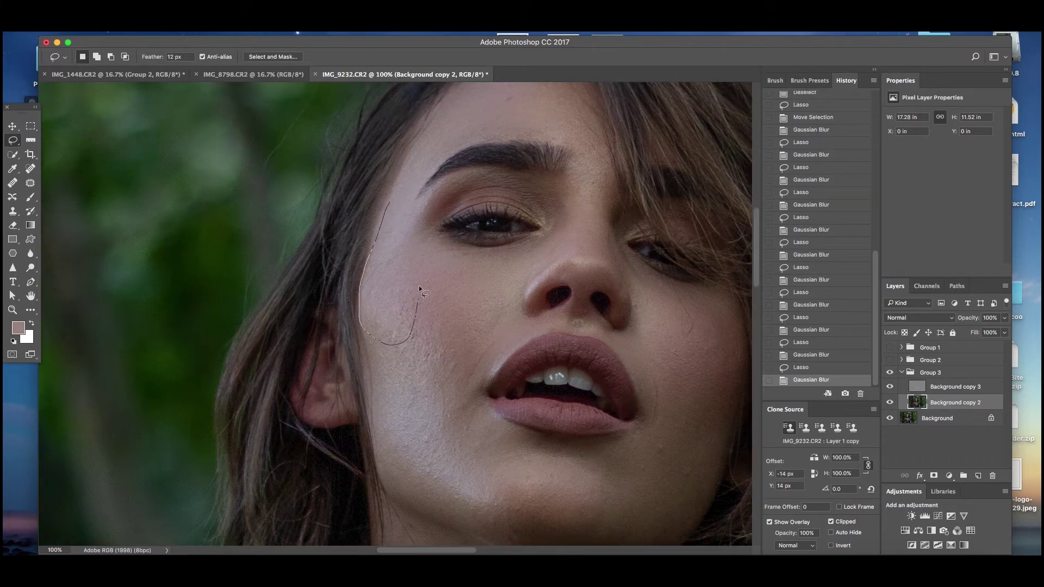
drag(391, 204, 391, 205)
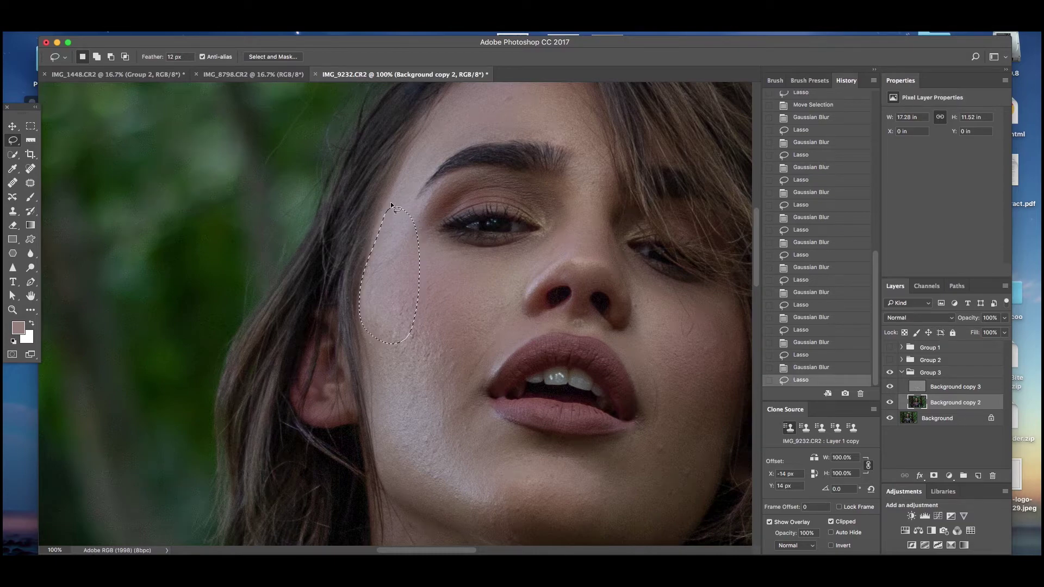
key(super+f)
key(super+minus)
key(super+minus)
key(super+minus)
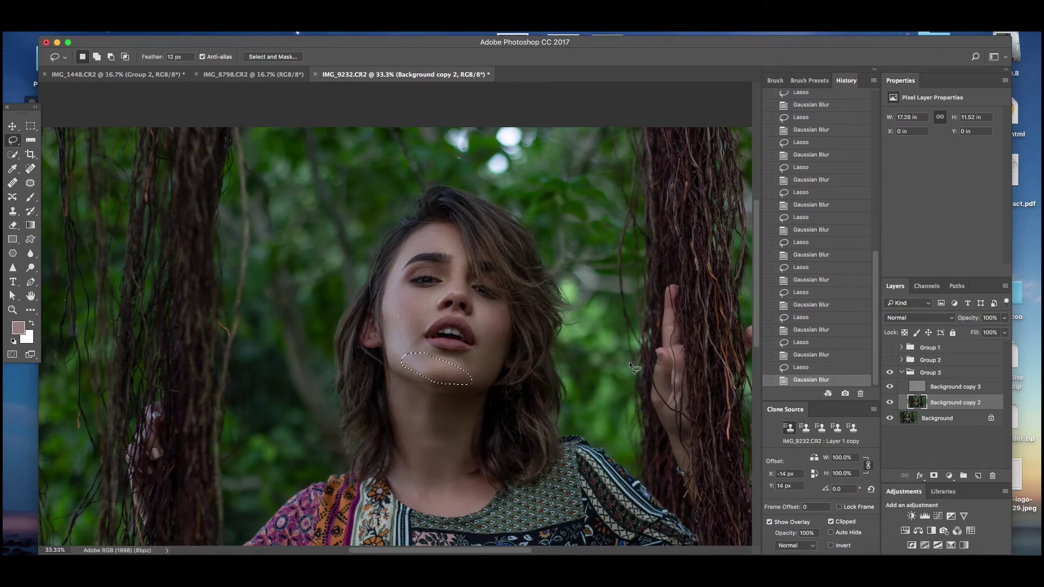
- Deselect, zoom to 66.7%, make Group 3 visible, and select Background copy 3
key(super+d)
scroll(628, 361, down, 1)
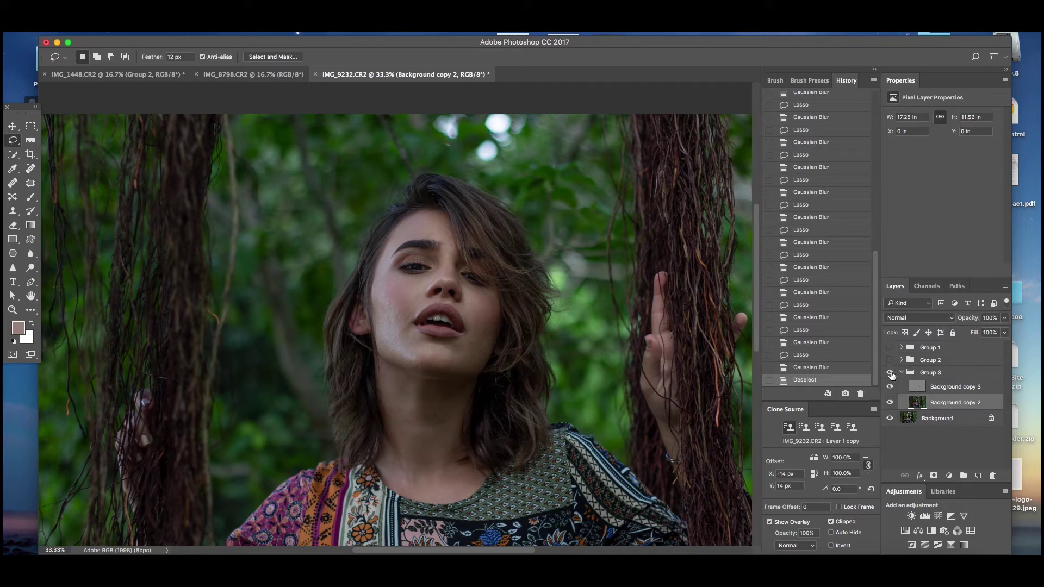
key(super+plus)
key(super+plus)
click(889, 372)
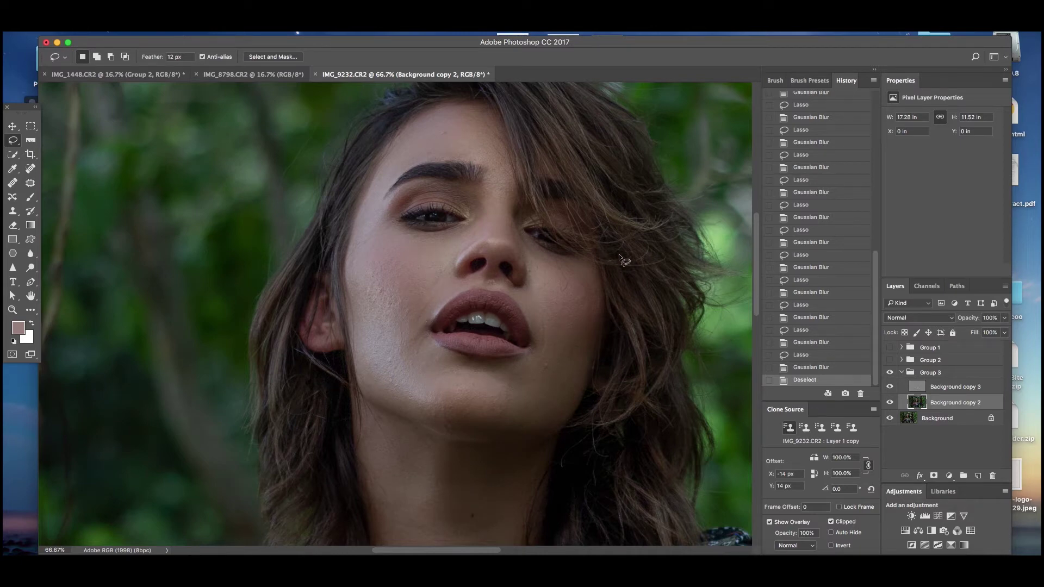
click(907, 387)
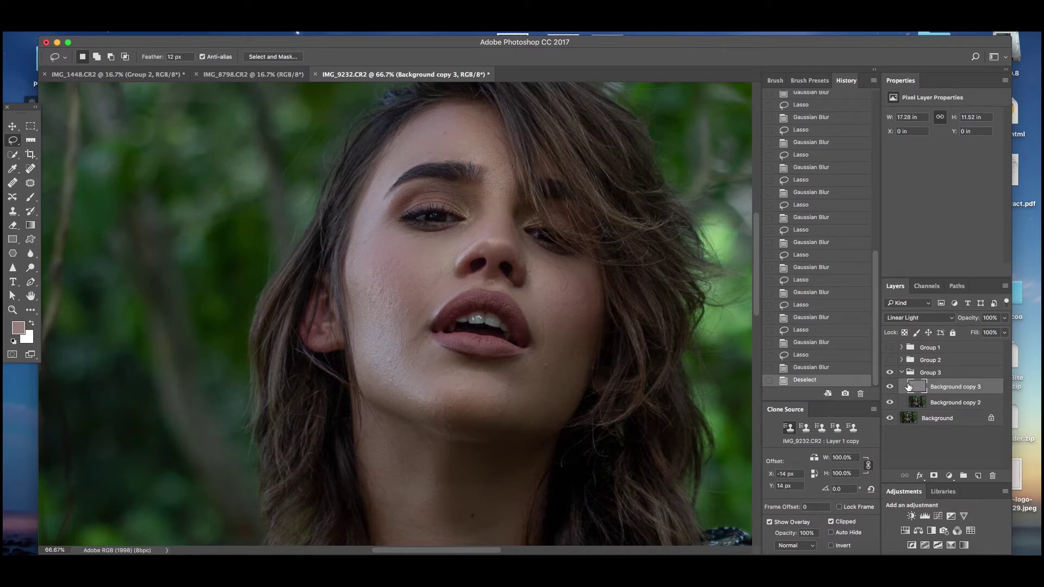
- Add empty Layer 5 above Background copy 3 and use the Spot Healing Brush at 200% zoom
click(978, 476)
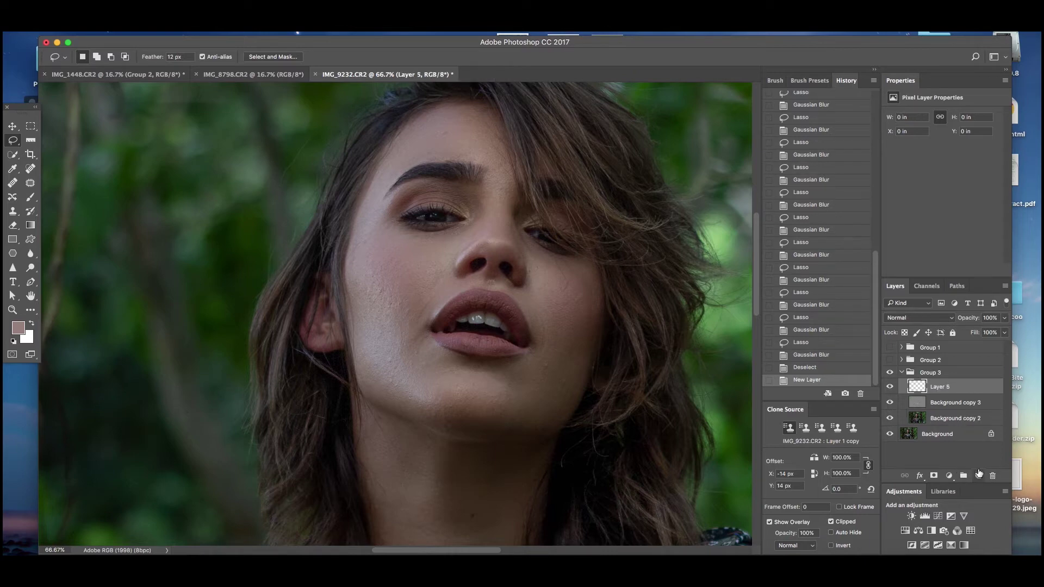
click(32, 169)
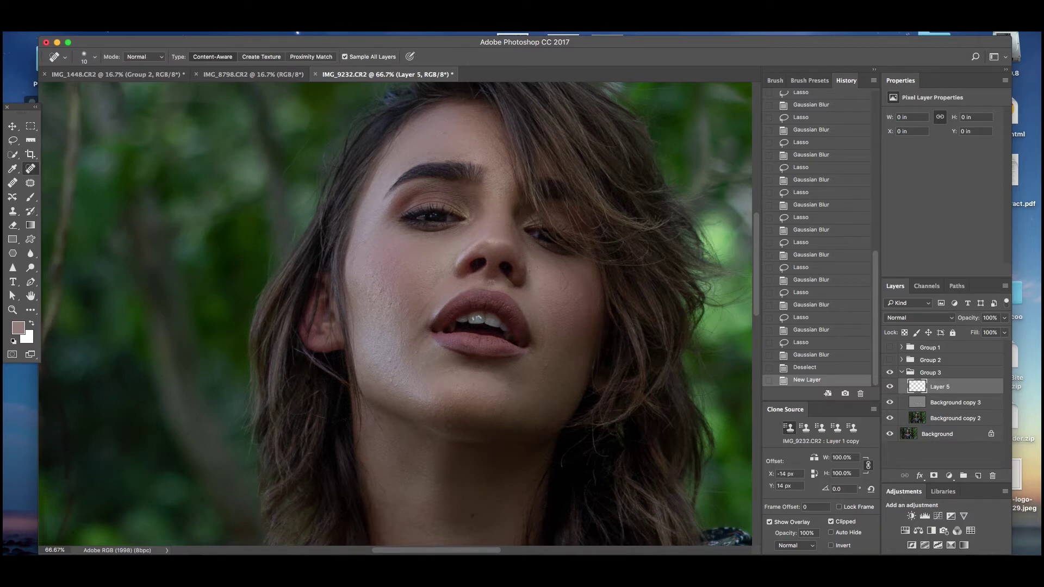
key(super+equal)
key(super+equal)
key(super+equal)
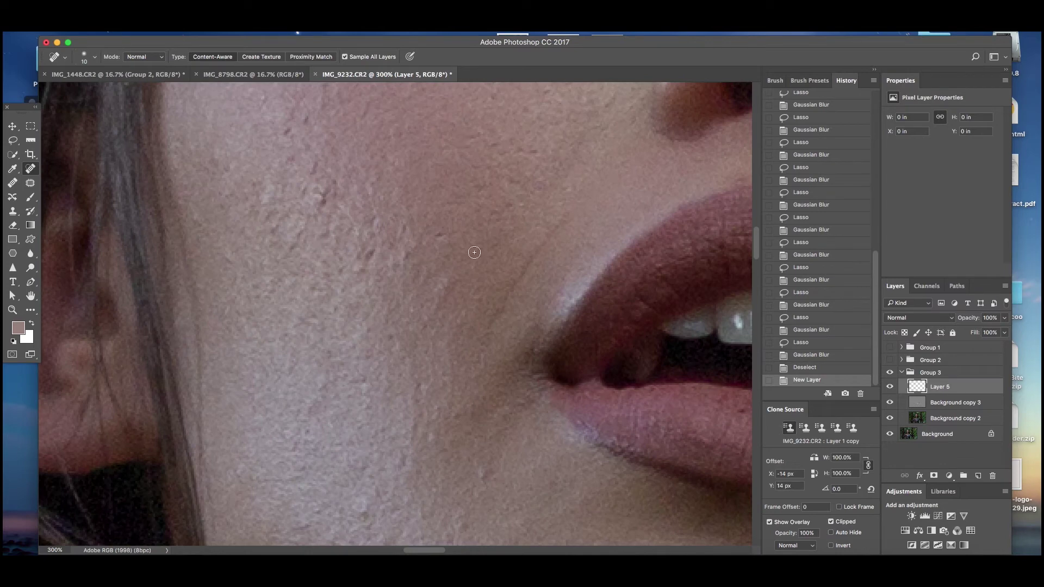
key(super+minus)
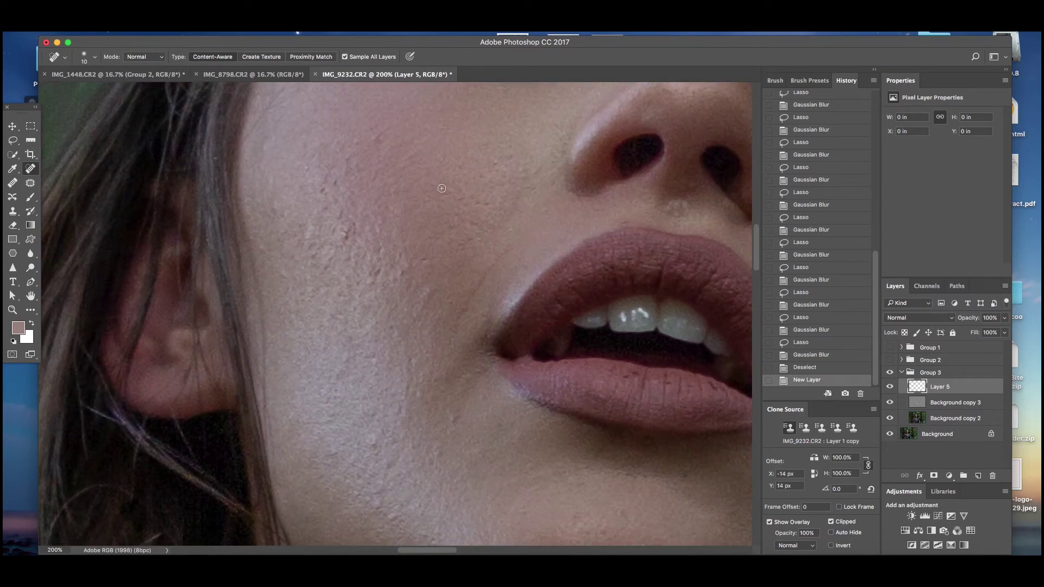
- Spot-heal the cluster of small blemishes on the cheek
click(341, 233)
click(342, 233)
click(341, 231)
click(345, 228)
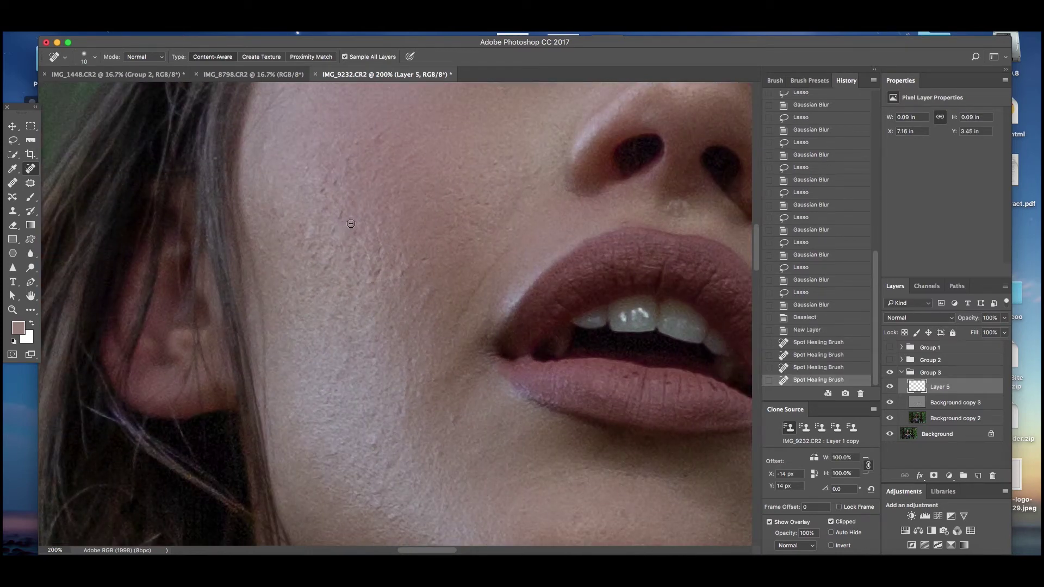
click(355, 232)
click(355, 243)
click(375, 274)
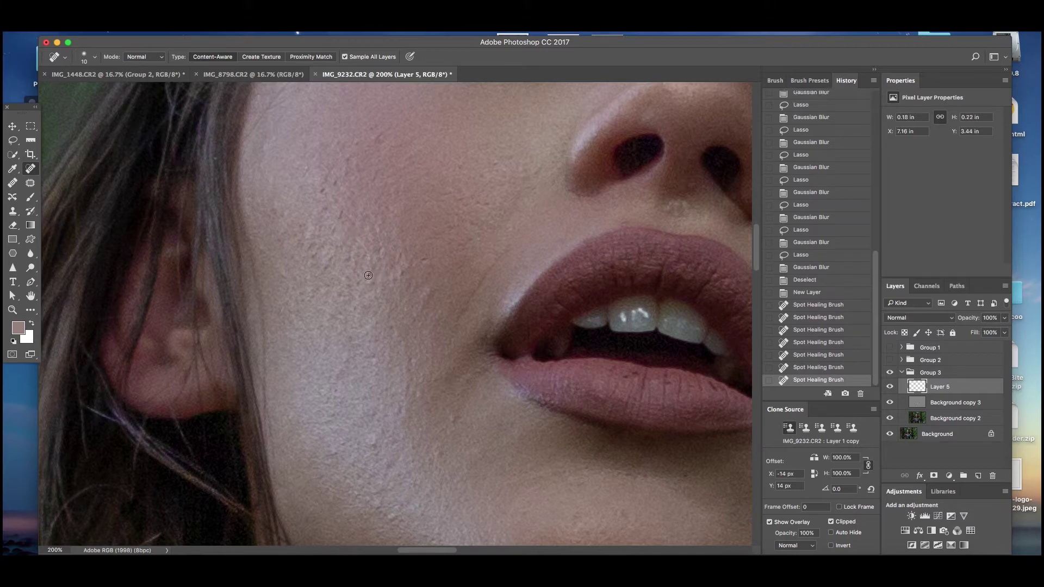
click(372, 275)
click(373, 283)
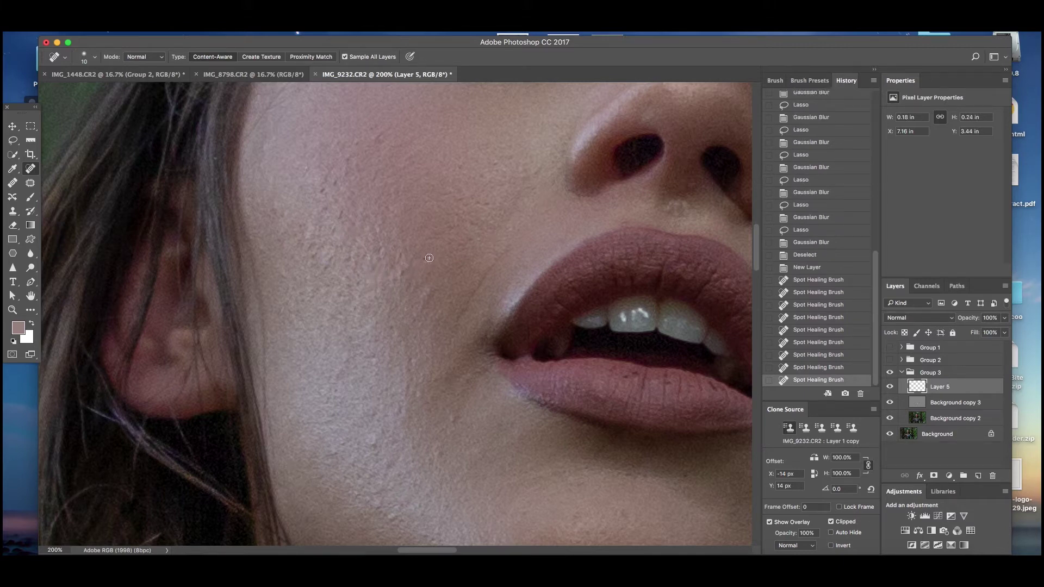
- Spot-heal more cheek spots, including two on the upper cheek
click(416, 264)
click(400, 275)
click(390, 268)
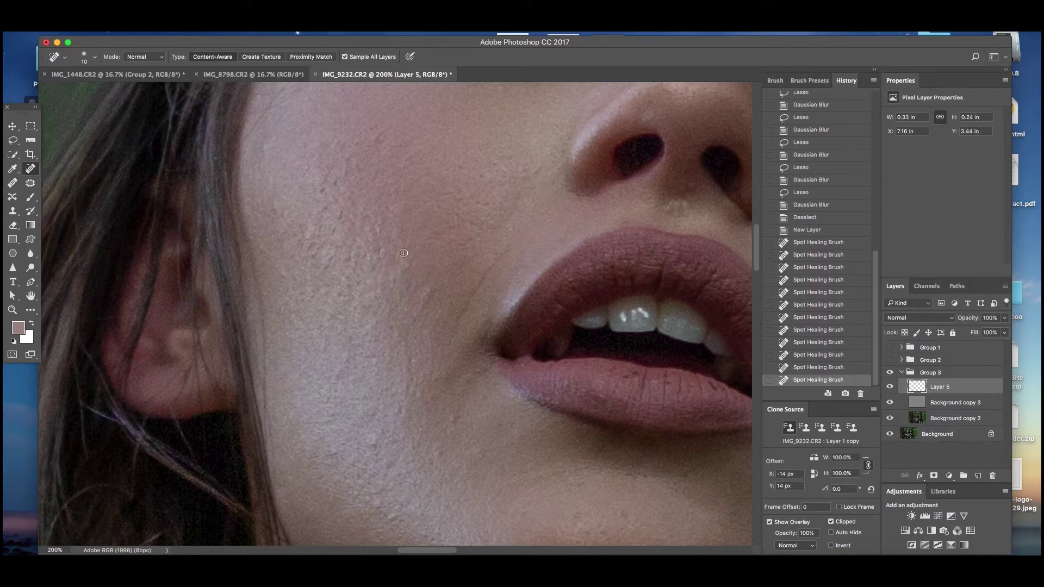
click(403, 253)
click(364, 149)
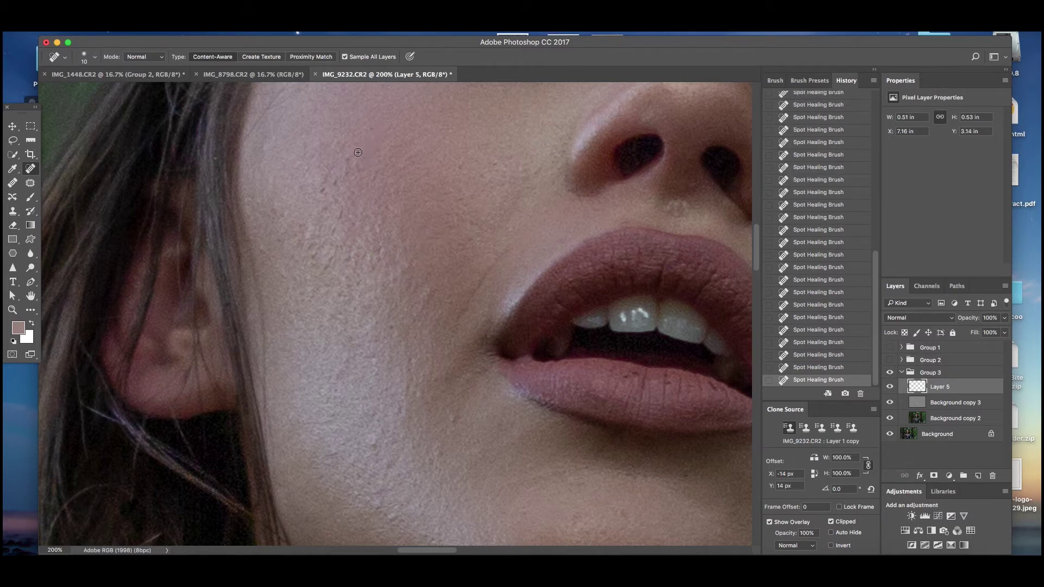
click(318, 180)
- Spot-heal the dark blemishes on the lower cheek and two blemishes on the chin
click(331, 228)
click(311, 247)
click(452, 419)
click(438, 454)
scroll(383, 435, down, 6)
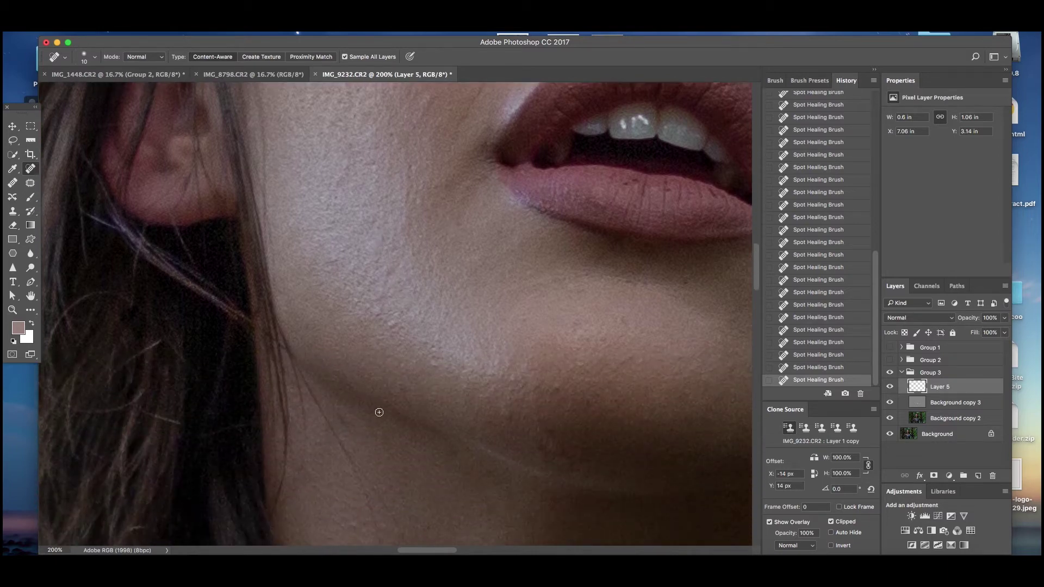
- Spot-heal the remaining small spots across the cheek
click(377, 307)
click(375, 316)
click(387, 321)
click(401, 311)
click(383, 280)
click(402, 281)
click(379, 260)
click(379, 266)
click(383, 237)
- Spot-heal the blemishes along the chin, brushing over one streak of marks
click(574, 324)
click(583, 331)
click(608, 324)
click(619, 319)
click(685, 277)
click(641, 282)
click(632, 353)
click(621, 364)
drag(517, 394, 479, 396)
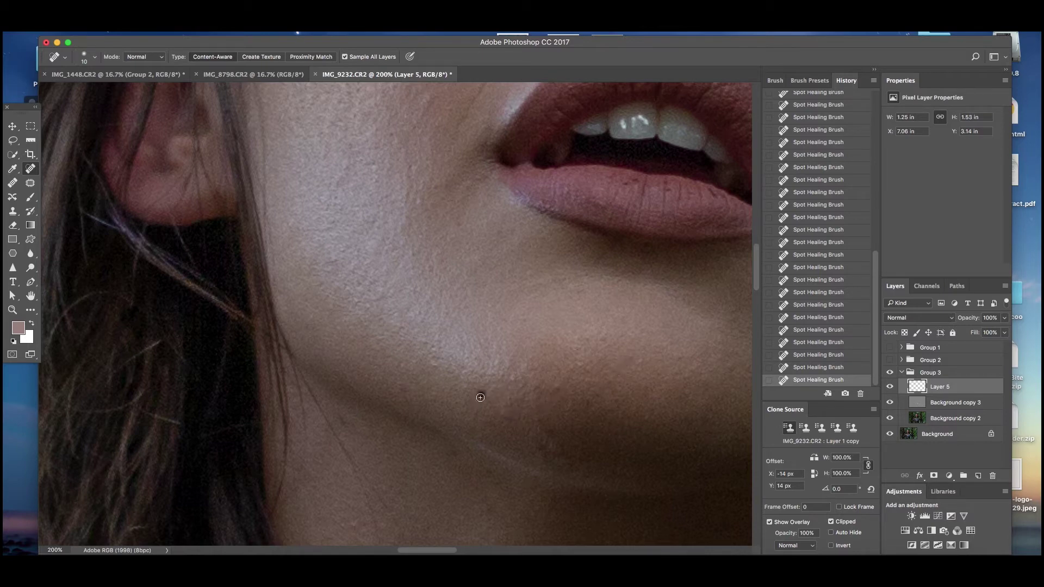
click(427, 341)
click(438, 342)
- Heal the line of marks below the eye, the upper-cheek spots and the dark mole
scroll(513, 315, up, 10)
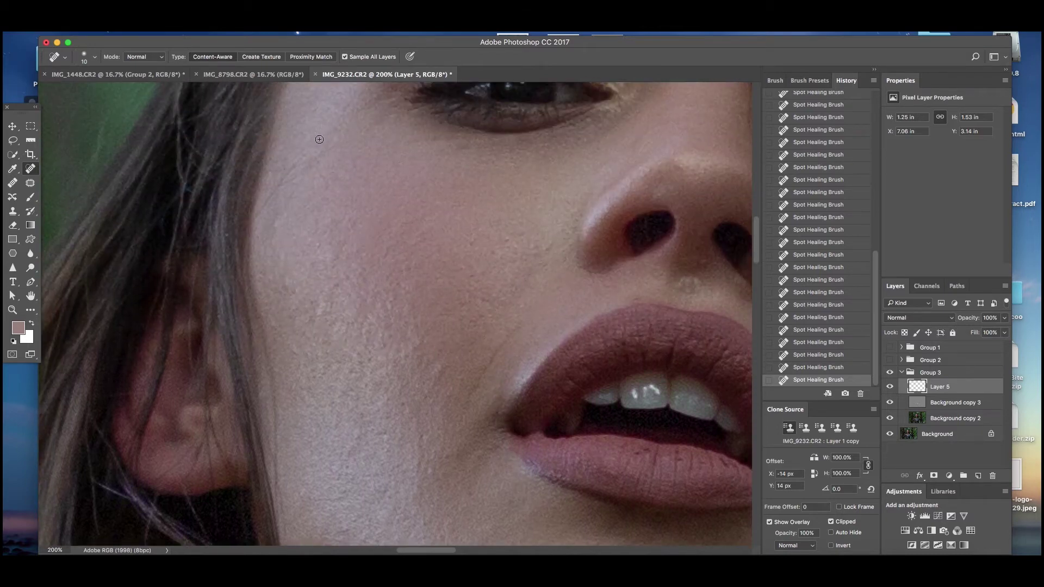
drag(319, 139, 253, 222)
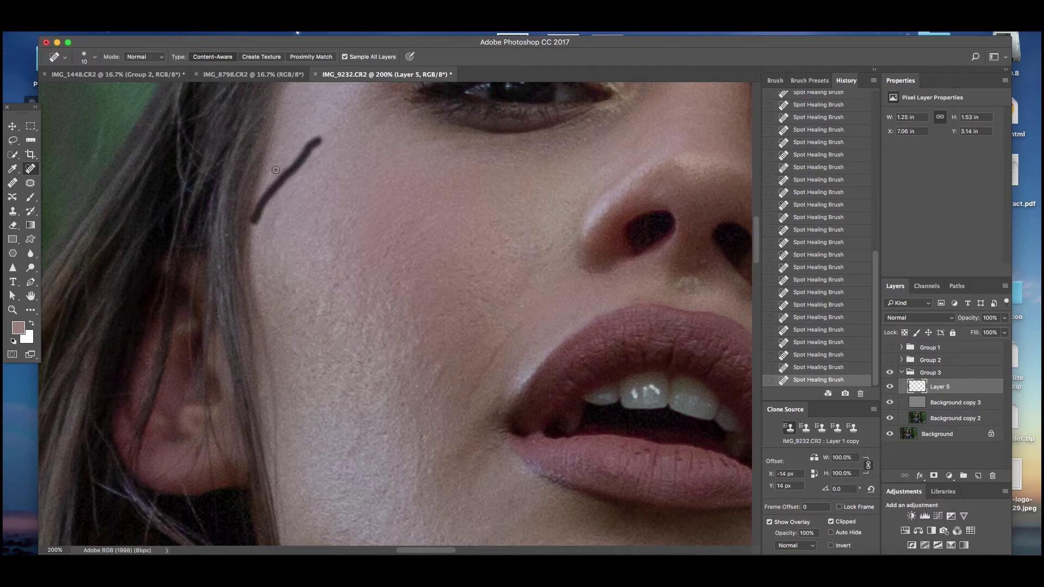
click(273, 186)
click(291, 180)
click(318, 155)
click(333, 145)
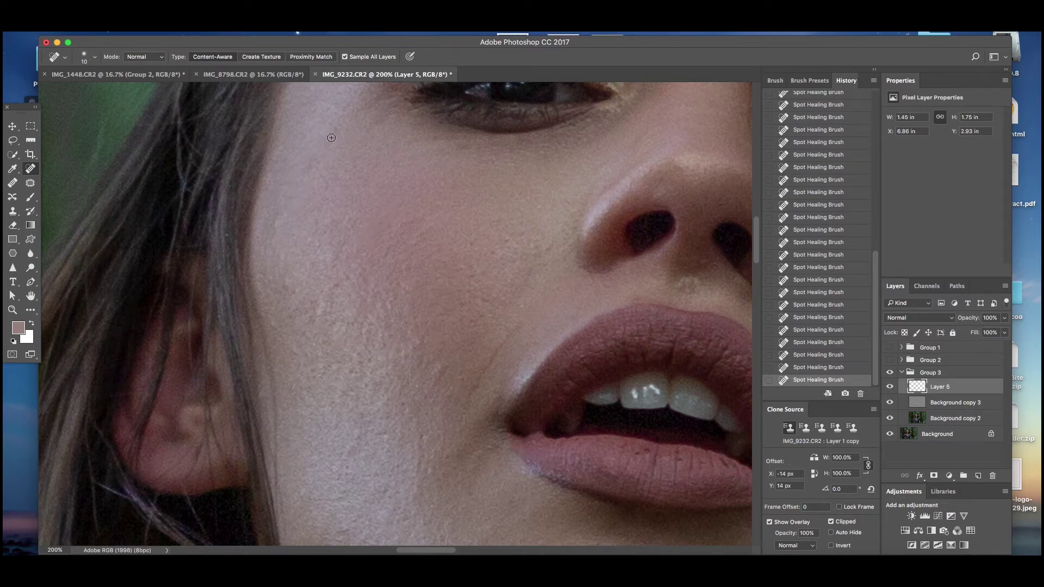
click(278, 214)
click(279, 214)
scroll(582, 174, right, 8)
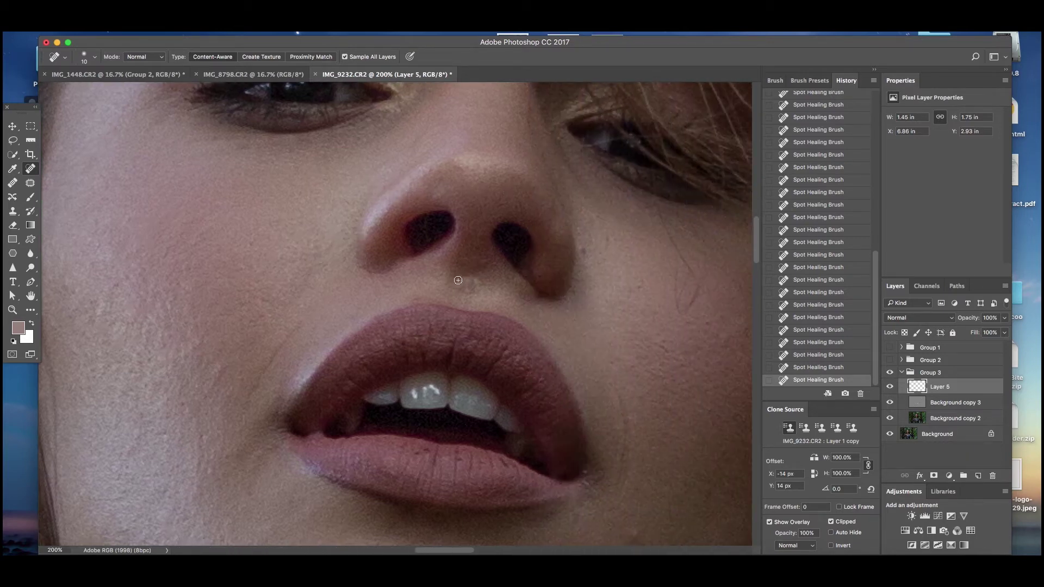
- Heal two spots below the nose and brush out the scratch line on the cheek
click(468, 282)
click(481, 266)
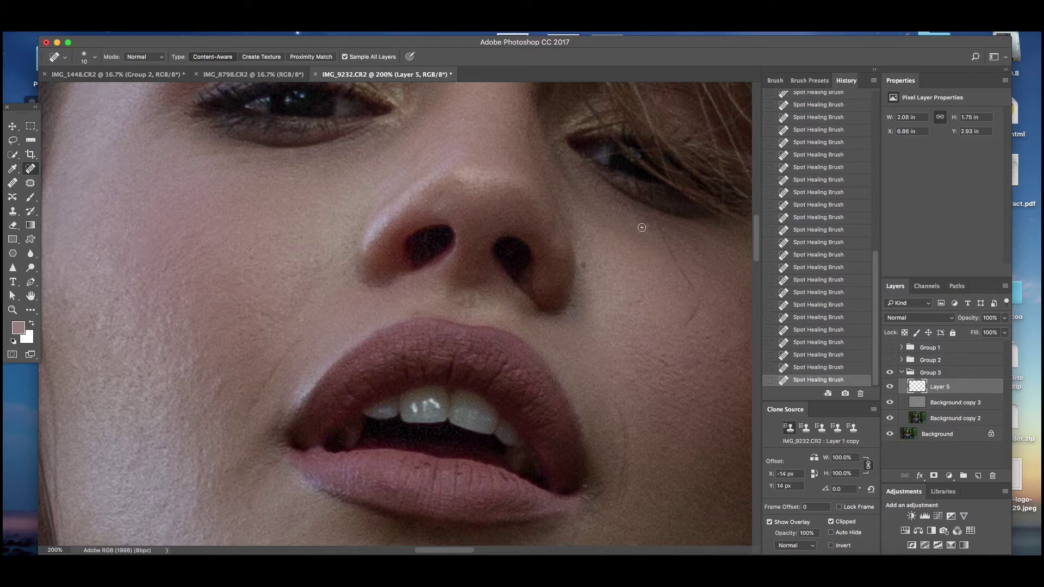
drag(660, 226, 679, 271)
mouse_move(672, 247)
mouse_down()
mouse_move(703, 302)
mouse_move(685, 288)
mouse_up()
drag(681, 265, 707, 310)
- Heal the remaining cheek marks and the spots at the lip corner
scroll(632, 320, right, 5)
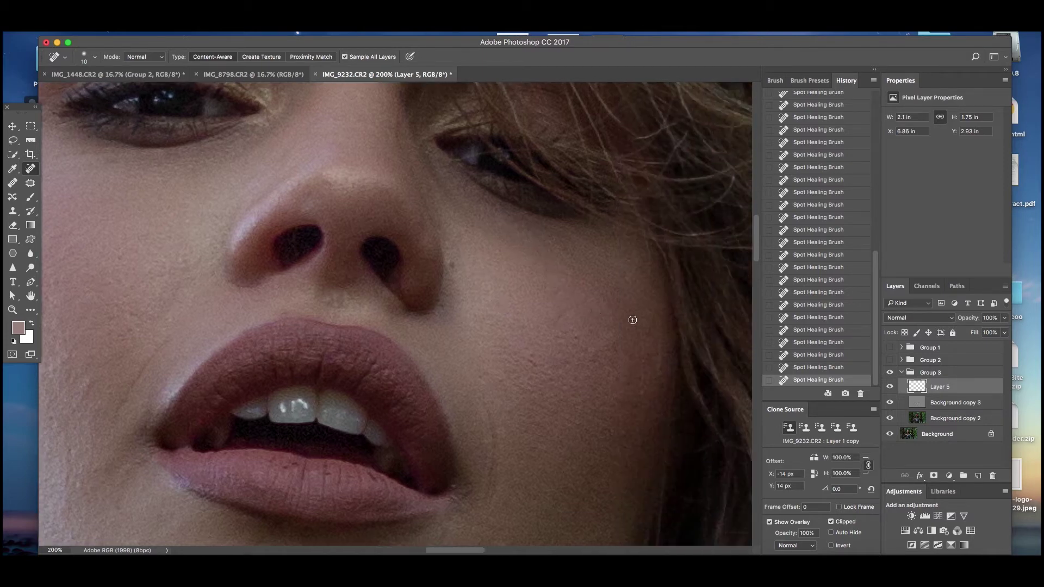
mouse_move(481, 402)
mouse_down()
mouse_move(492, 443)
mouse_move(499, 434)
mouse_up()
scroll(505, 413, down, 10)
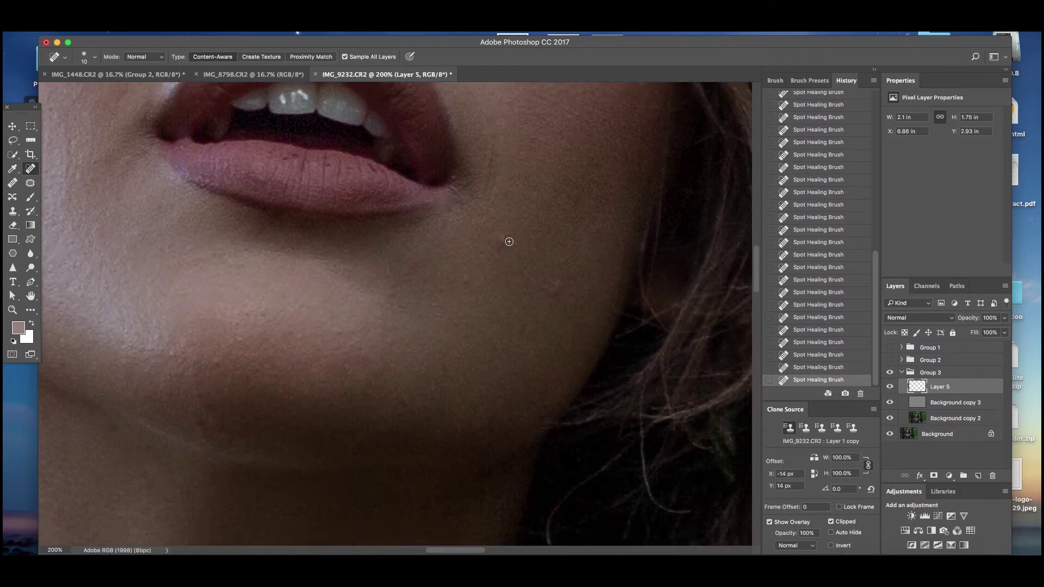
click(508, 254)
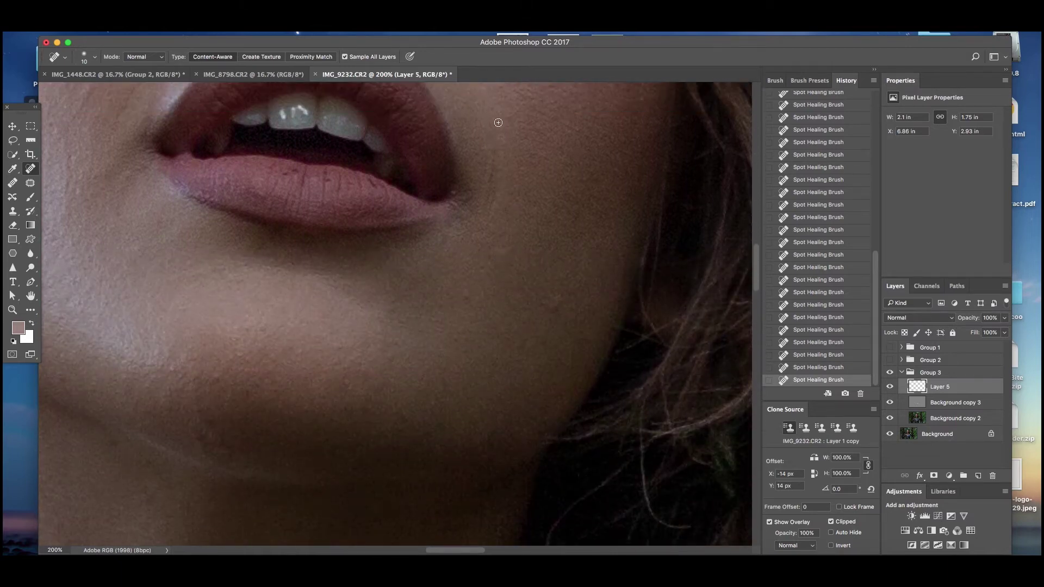
drag(495, 186, 486, 213)
drag(497, 140, 484, 191)
click(510, 256)
click(540, 299)
click(390, 356)
drag(458, 207, 467, 196)
- Heal the forehead spots and brush across the upper-forehead blemishes
scroll(478, 163, up, 4)
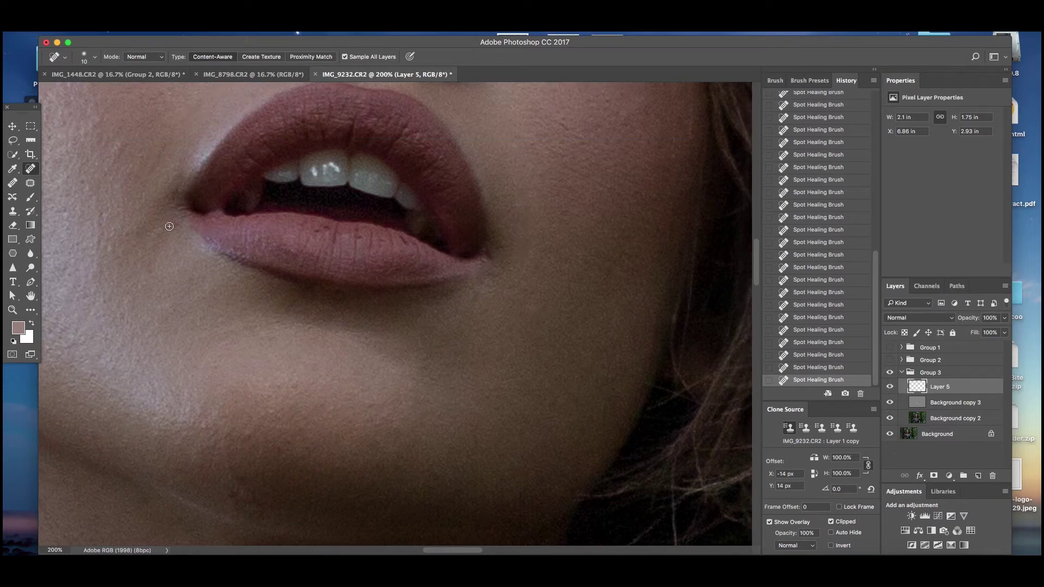
scroll(289, 223, left, 6)
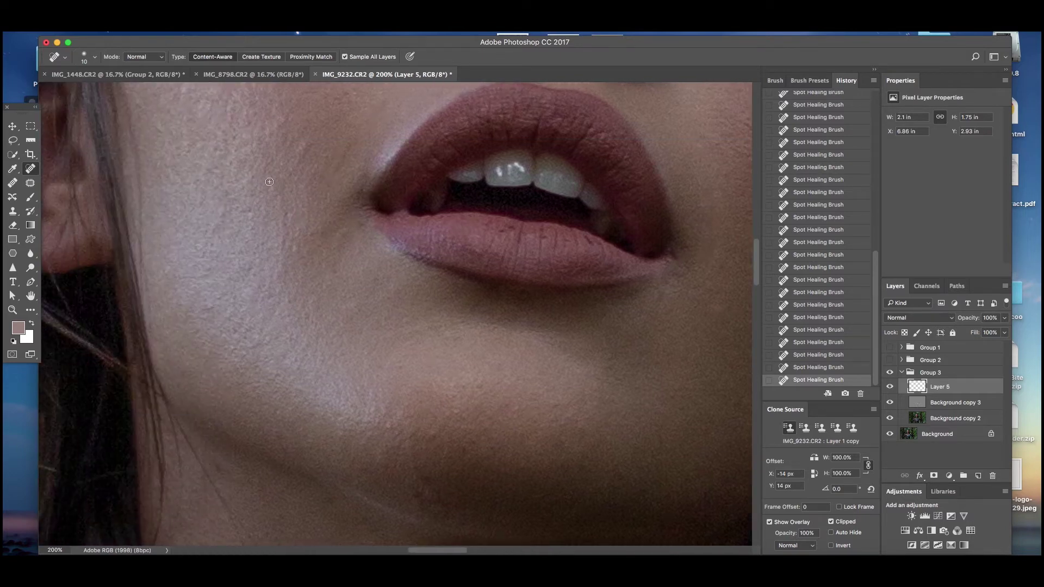
scroll(269, 182, up, 1)
drag(351, 154, 341, 182)
scroll(376, 191, up, 5)
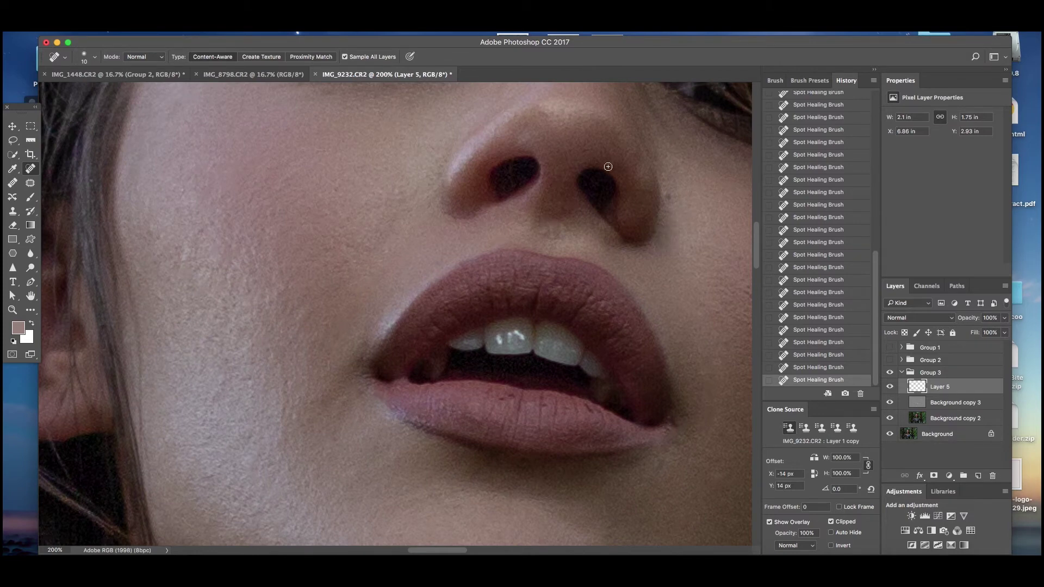
scroll(607, 166, up, 5)
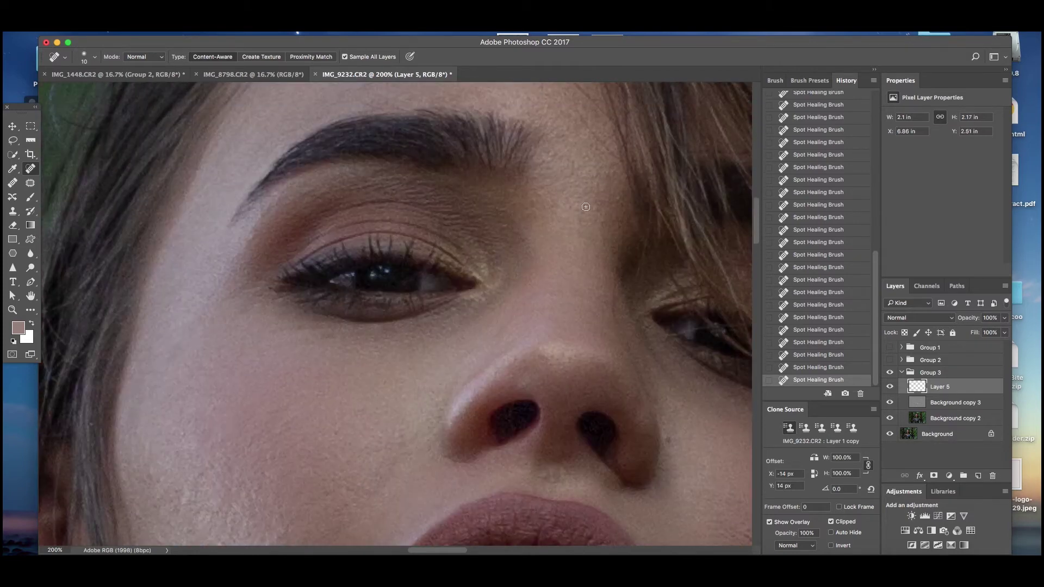
click(581, 206)
click(610, 197)
scroll(598, 169, up, 3)
click(423, 127)
scroll(424, 119, up, 2)
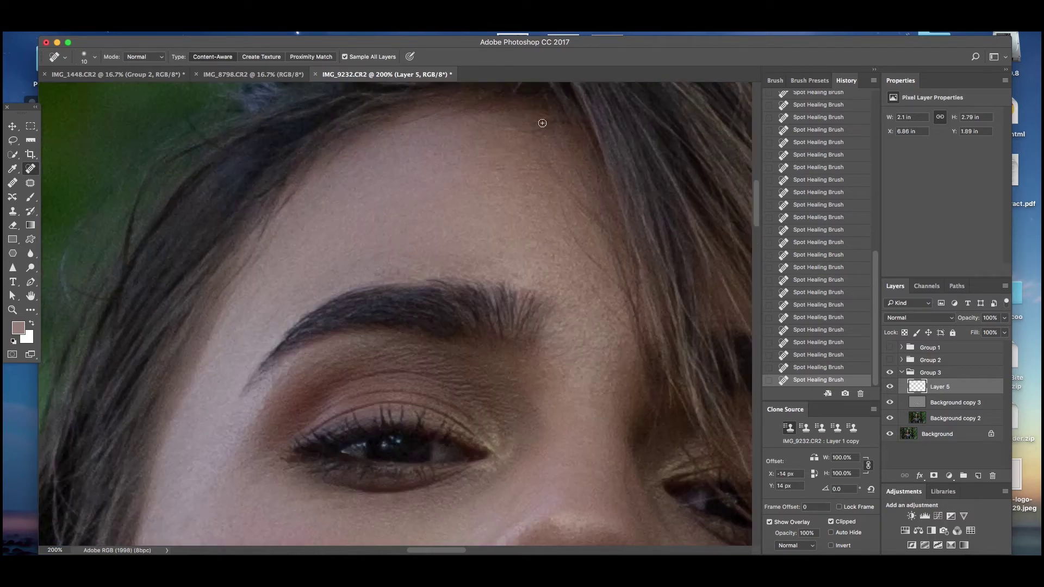
drag(474, 117, 546, 133)
- Heal the cluster of spots and the small streak beside the eyebrow's outer end
click(607, 283)
click(589, 278)
click(592, 287)
click(580, 282)
click(576, 296)
mouse_move(560, 255)
mouse_down()
mouse_move(557, 268)
mouse_move(517, 275)
mouse_move(526, 271)
mouse_up()
click(541, 268)
click(538, 266)
click(559, 253)
click(554, 269)
click(592, 260)
- Heal one last spot below the eye and zoom out to the whole face
scroll(606, 281, down, 5)
scroll(607, 282, left, 2)
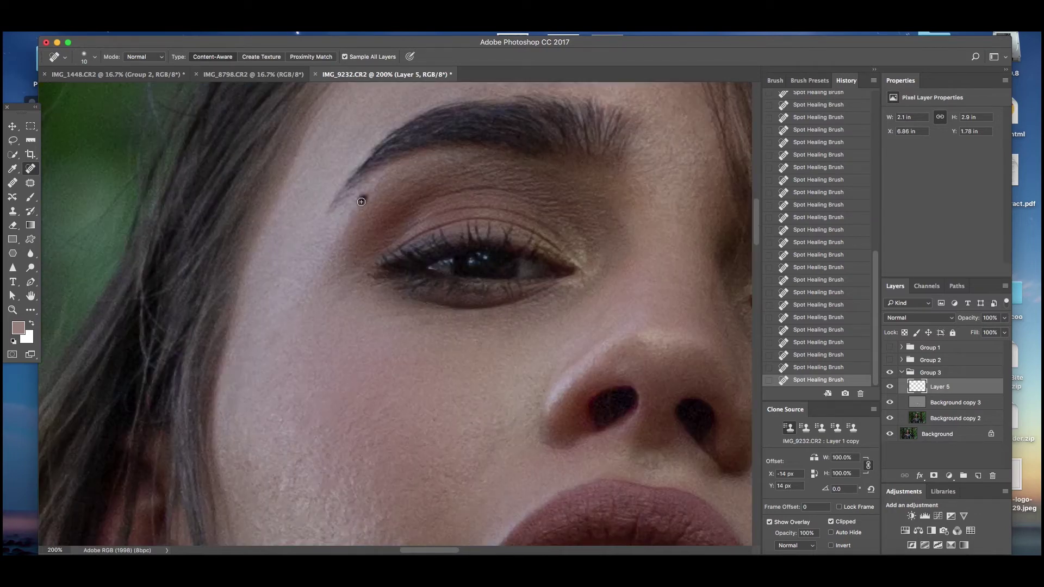
click(348, 234)
scroll(404, 245, down, 5)
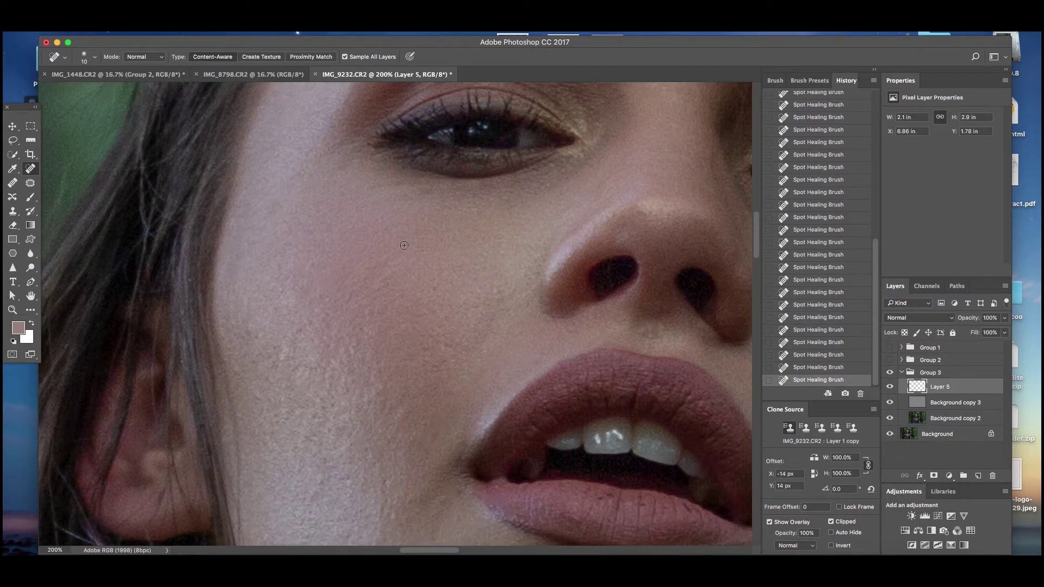
key(super+minus)
key(super+minus)
key(super+minus)
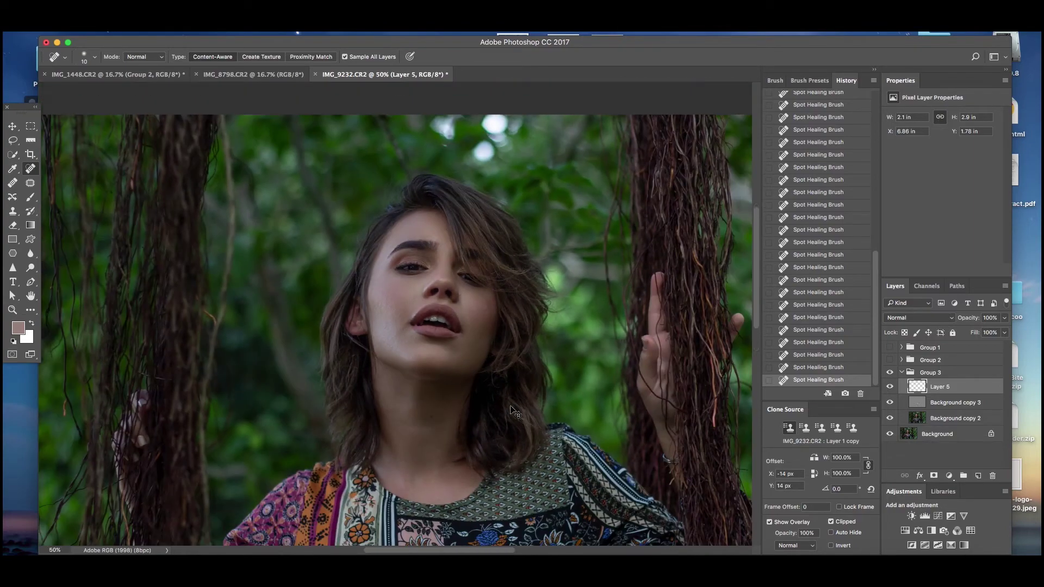
key(super+minus)
key(super+minus)
key(super+plus)
key(super+plus)
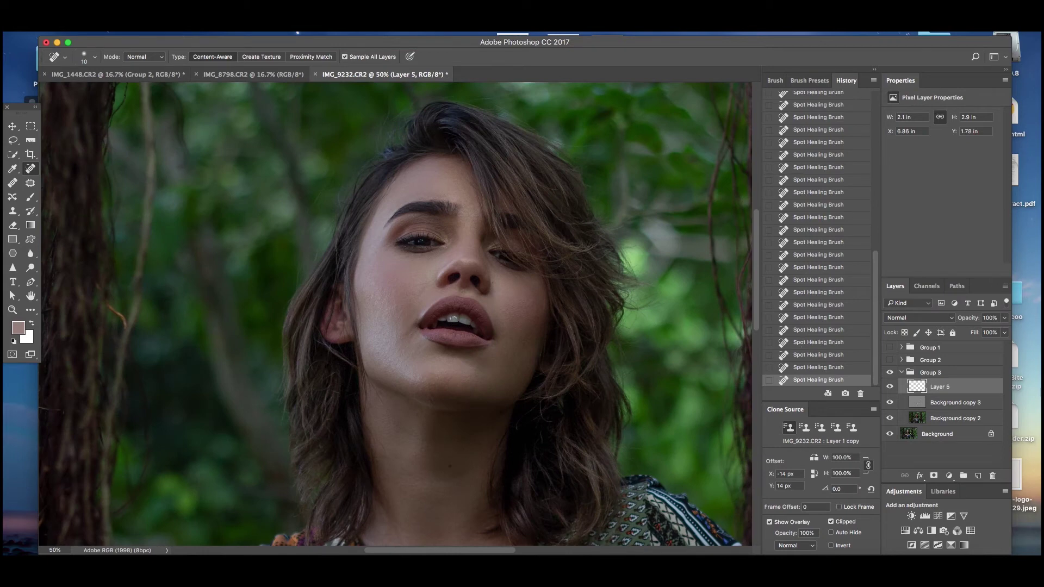
click(889, 373)
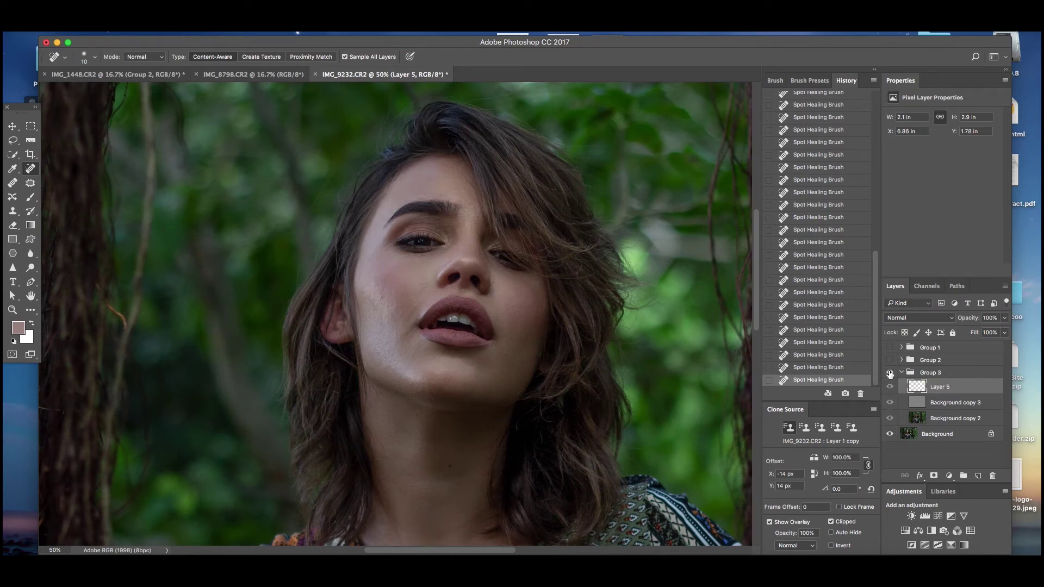
click(889, 373)
scroll(395, 314, up, 3)
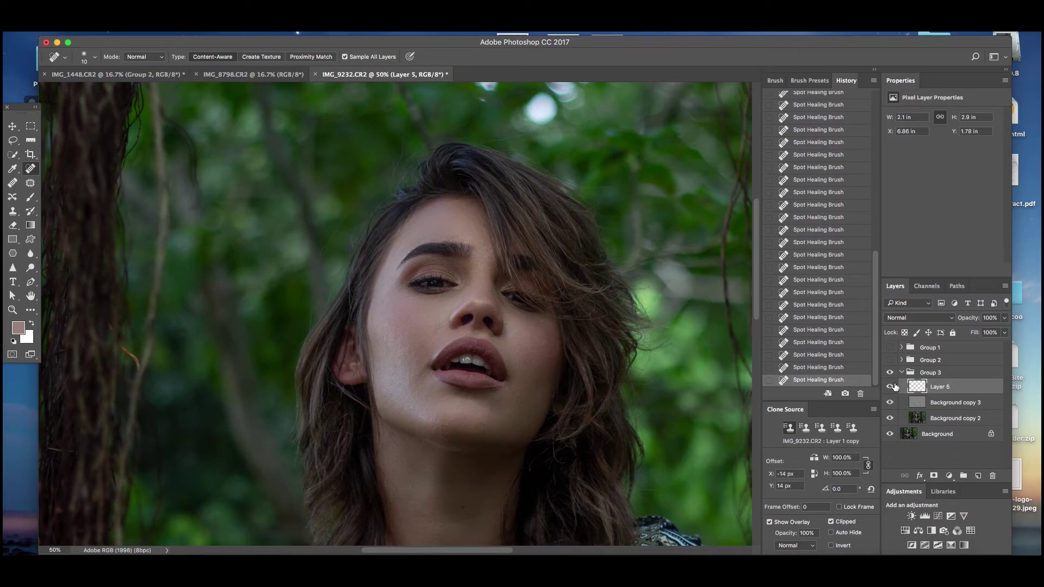
scroll(395, 314, left, 2)
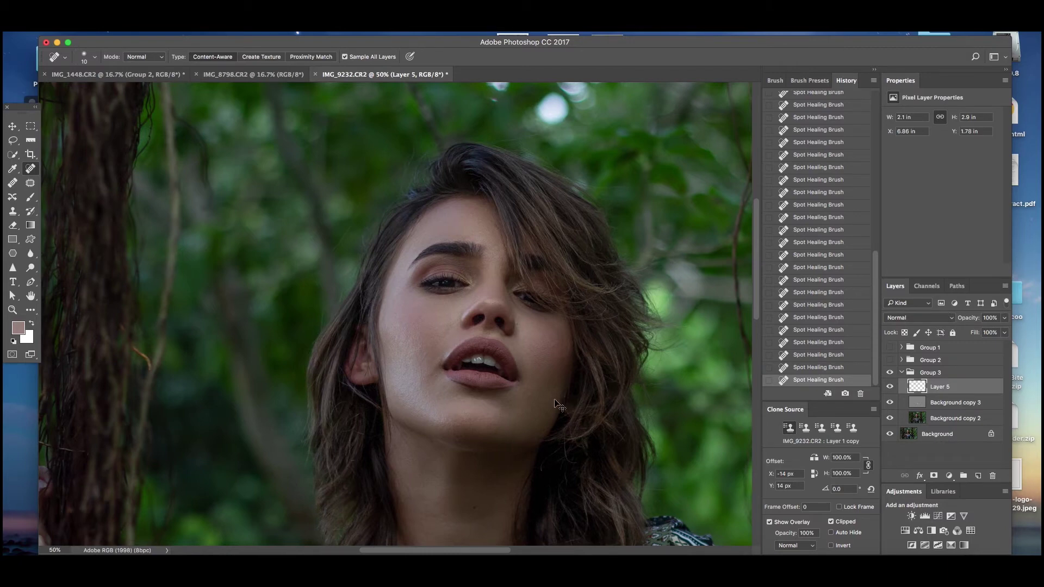
scroll(395, 314, up, 4)
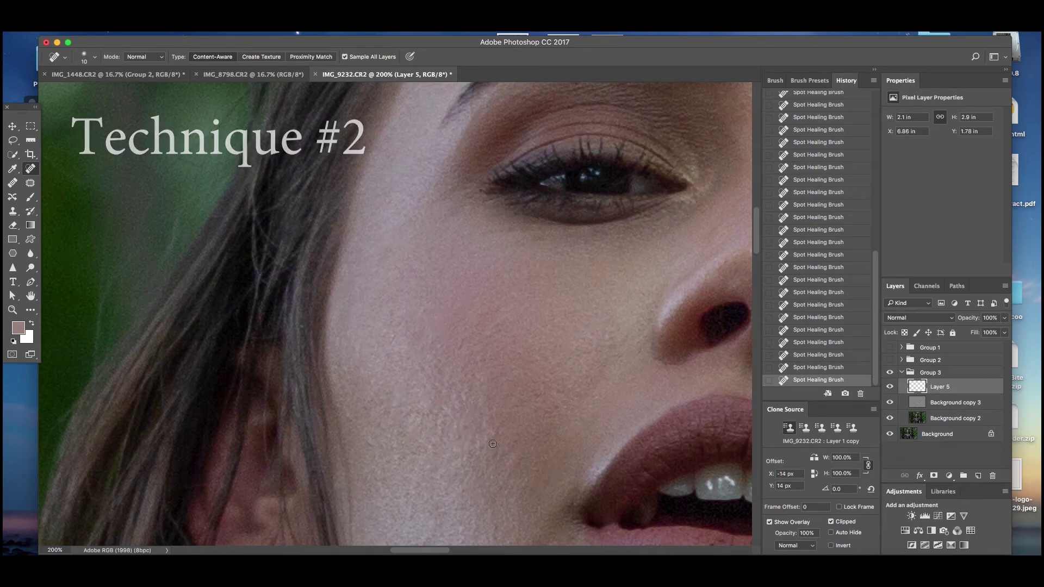
- Toggle Group 3 off and on twice to compare the cheek retouching
click(889, 372)
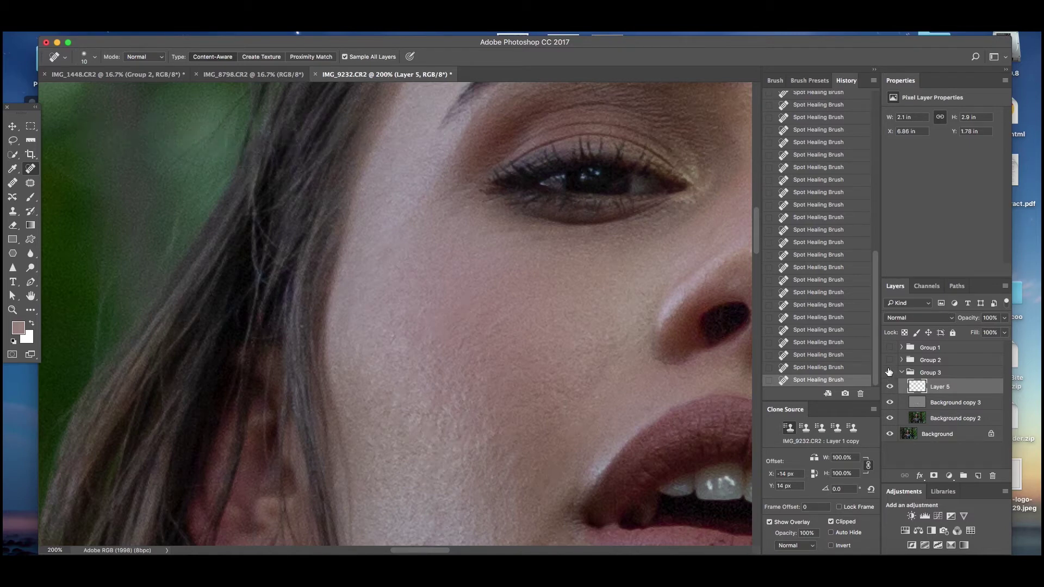
click(890, 372)
click(890, 372)
click(890, 373)
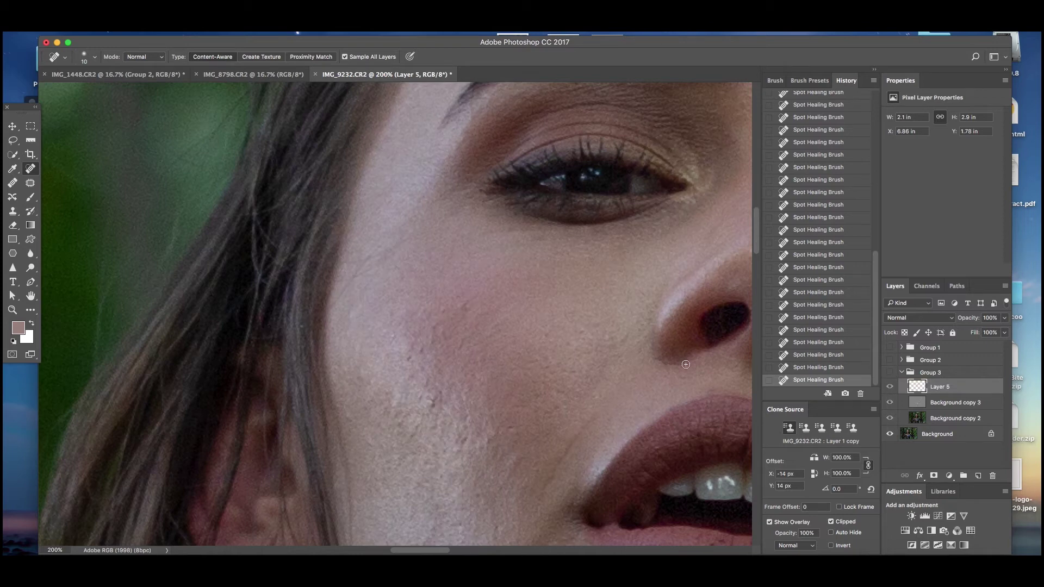
key(super+minus)
key(super+minus)
key(super+minus)
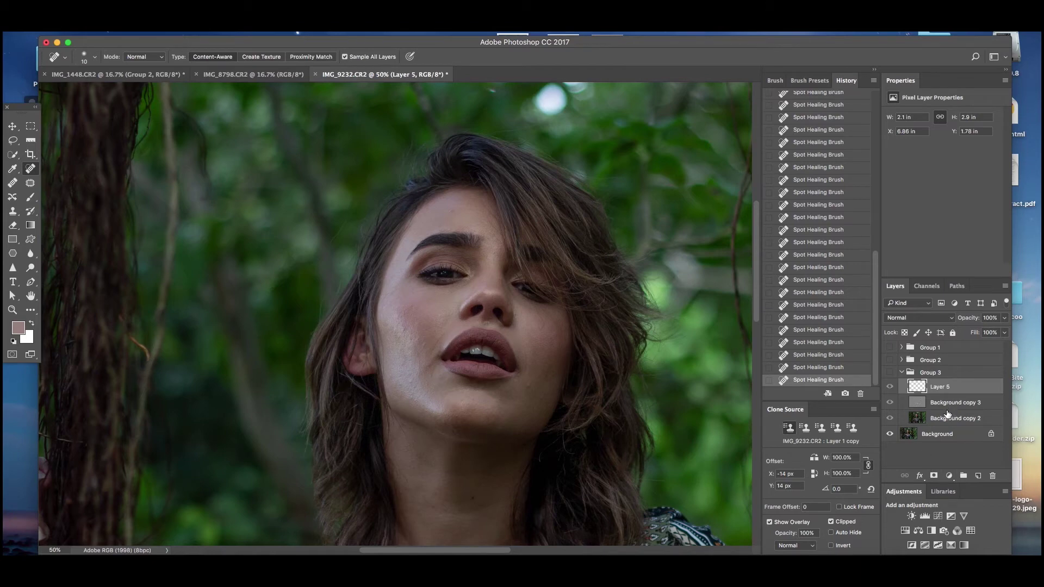
- Collapse Group 3 and duplicate the Background layer with Cmd+J
click(901, 372)
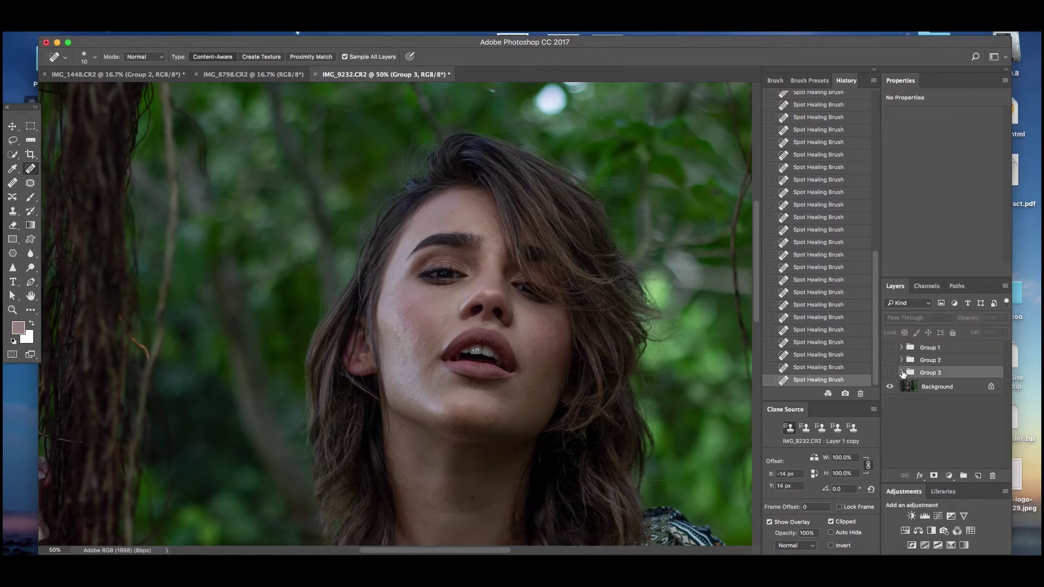
click(944, 392)
key(super+j)
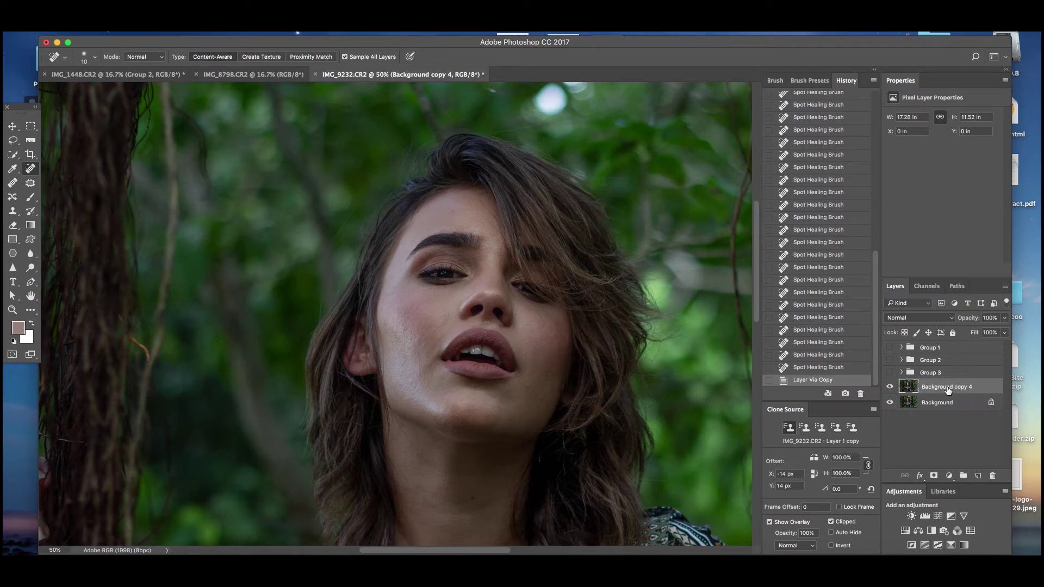
- Invert Background copy 4 and set its blend mode to Vivid Light
key(super+i)
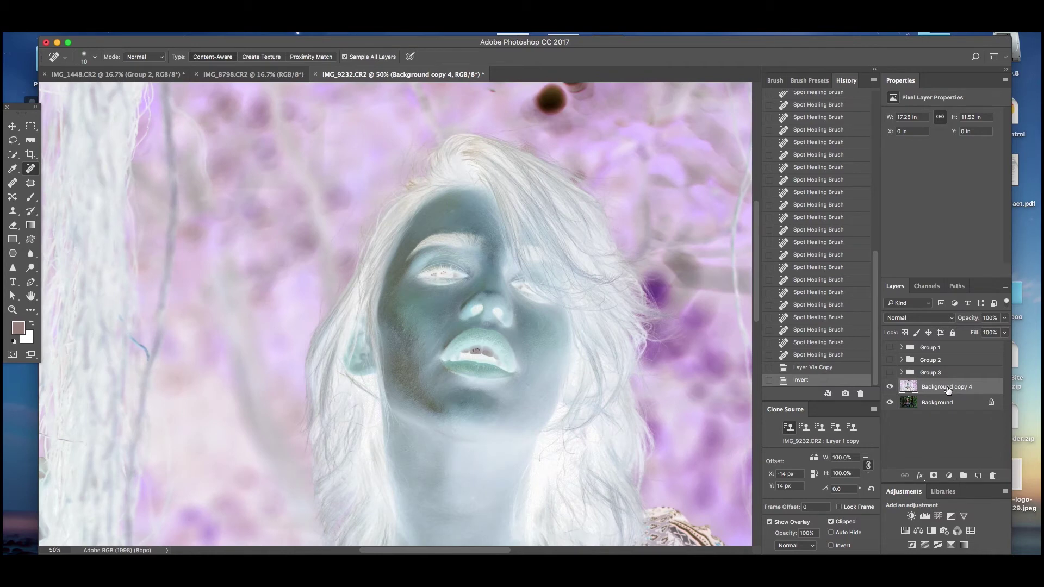
click(918, 320)
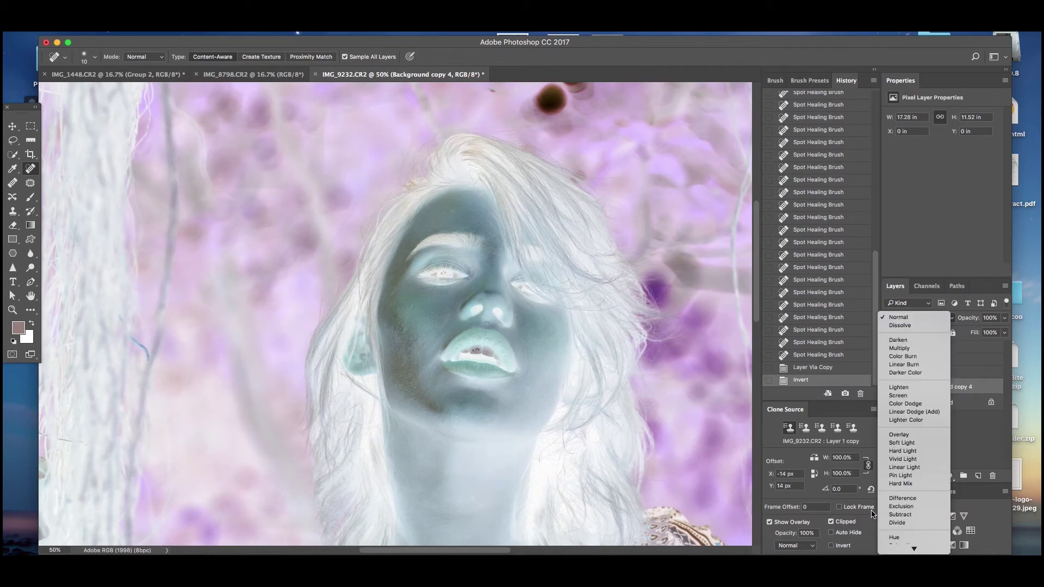
click(902, 459)
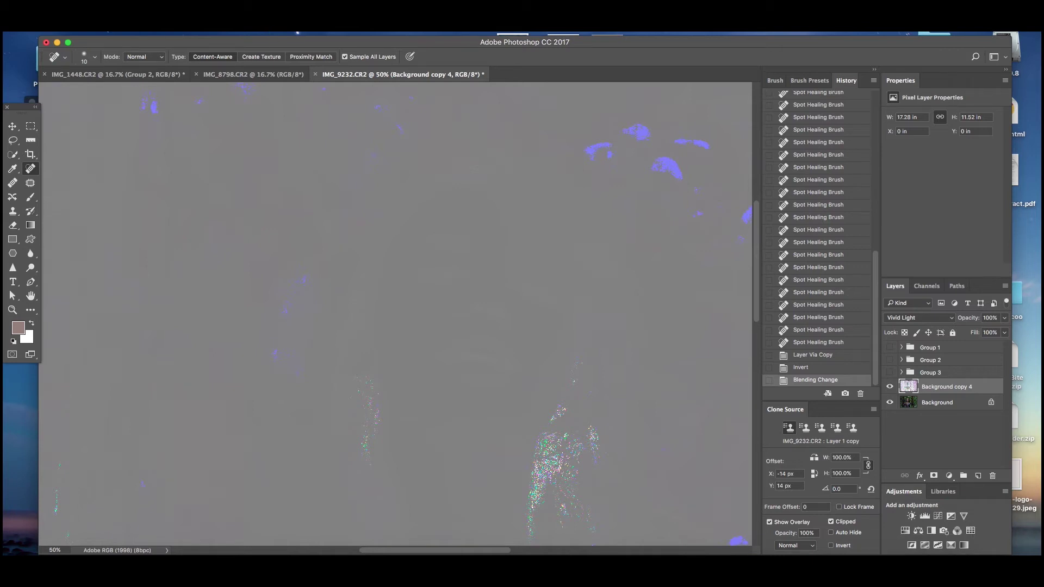
- Apply a High Pass filter with a 24-pixel radius
click(260, 27)
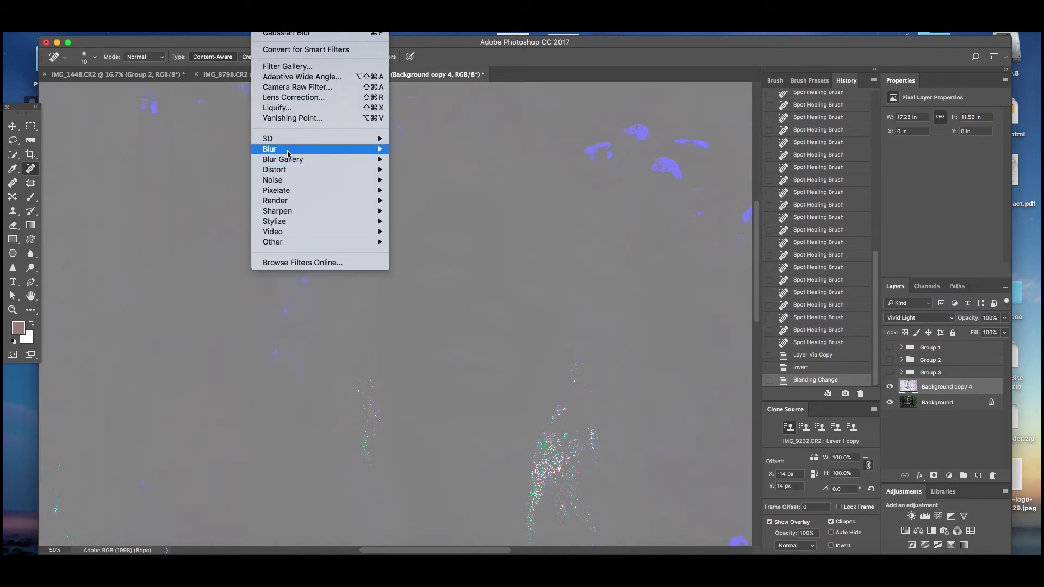
mouse_move(313, 27)
mouse_move(261, 27)
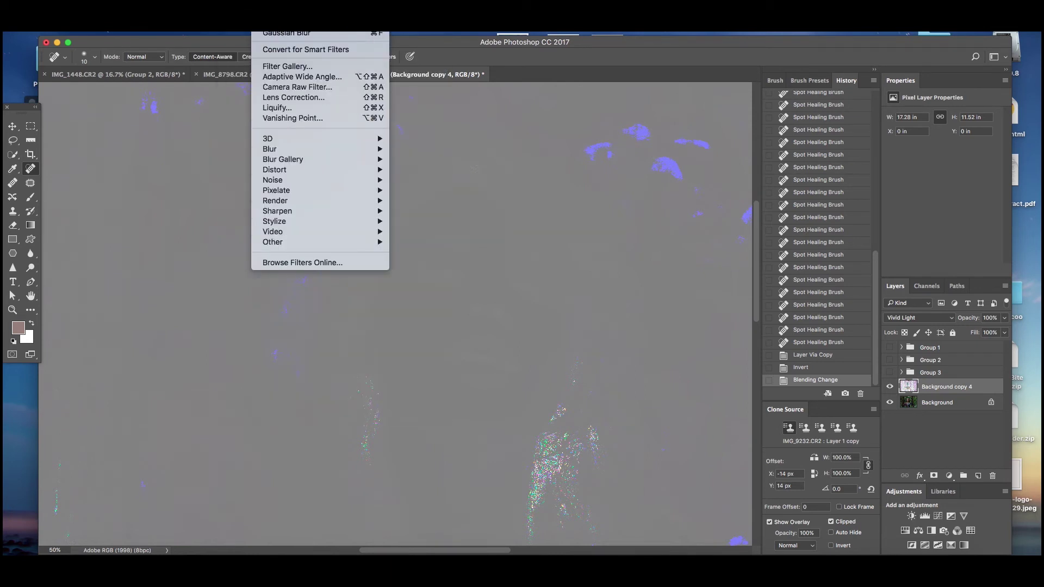
mouse_move(277, 235)
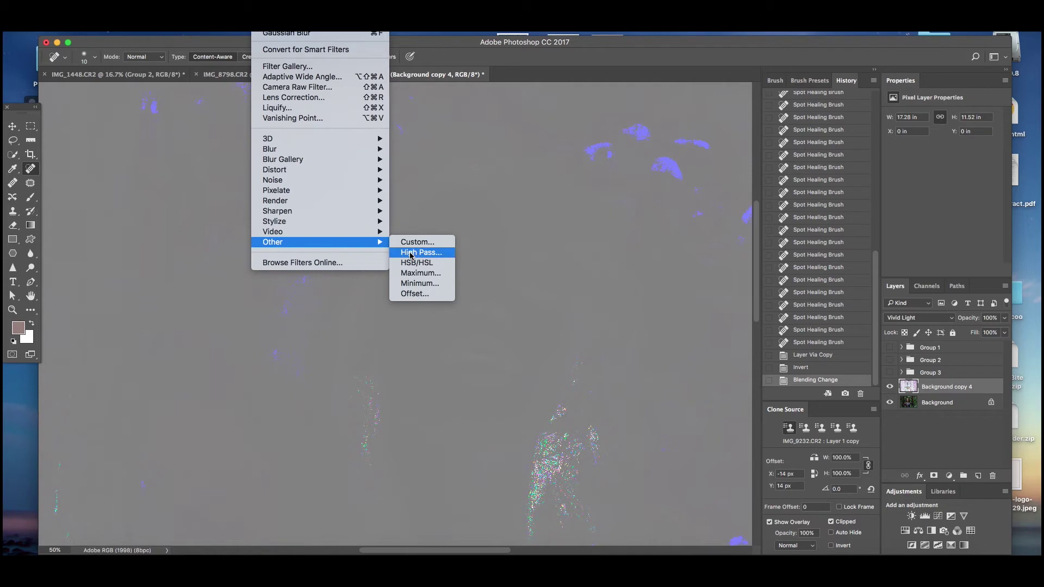
click(412, 254)
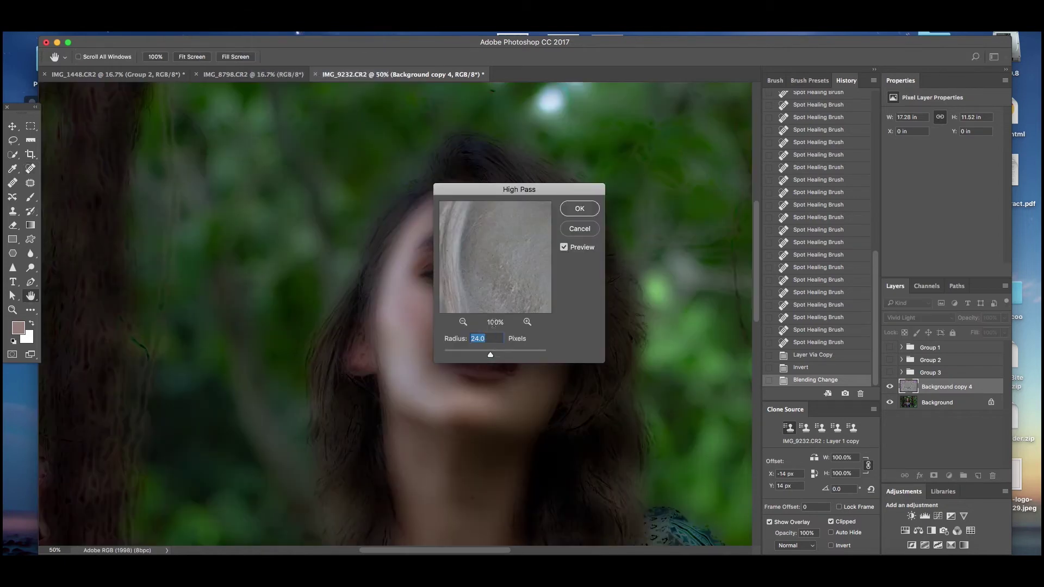
drag(497, 190, 690, 146)
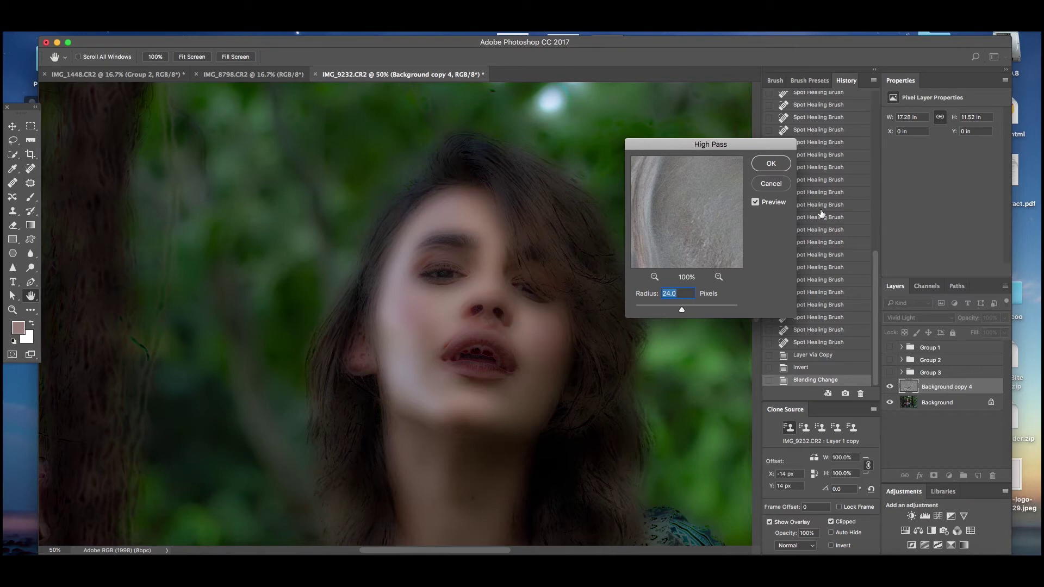
click(755, 163)
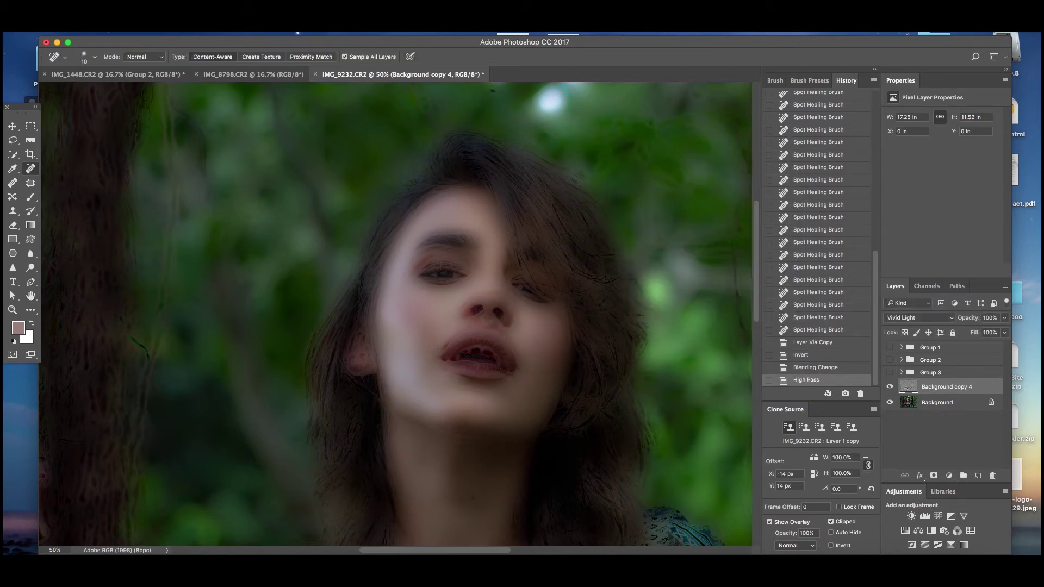
- Blur Background copy 4 with a 3.7-pixel Gaussian Blur and add a layer mask
click(266, 27)
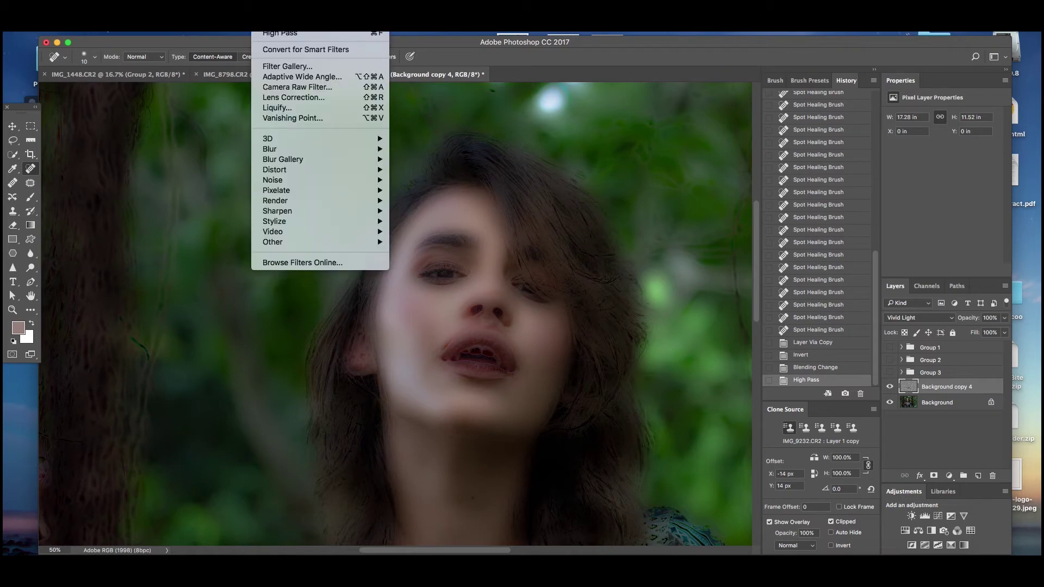
mouse_move(284, 156)
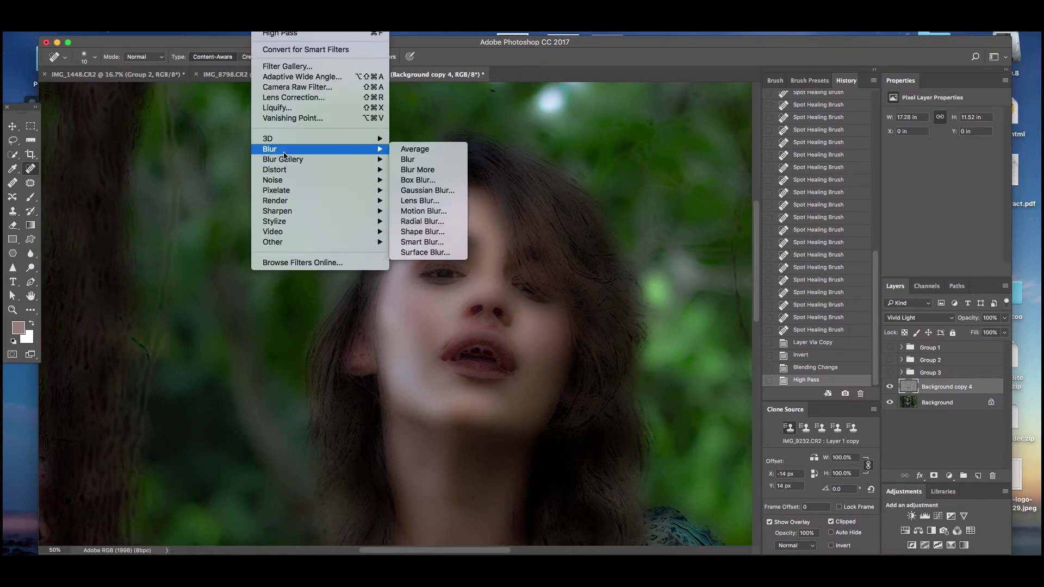
click(422, 191)
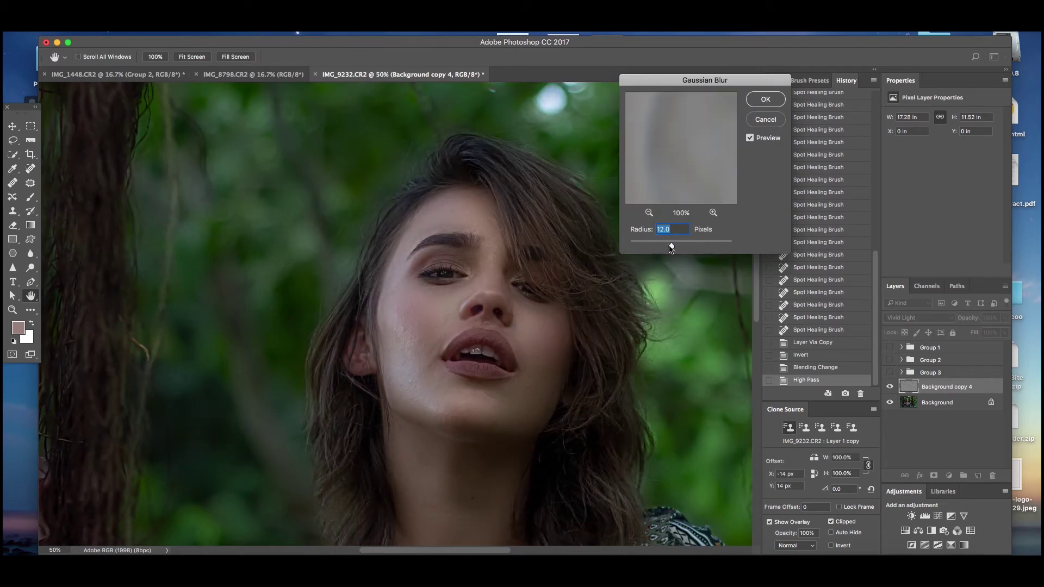
drag(666, 248, 647, 246)
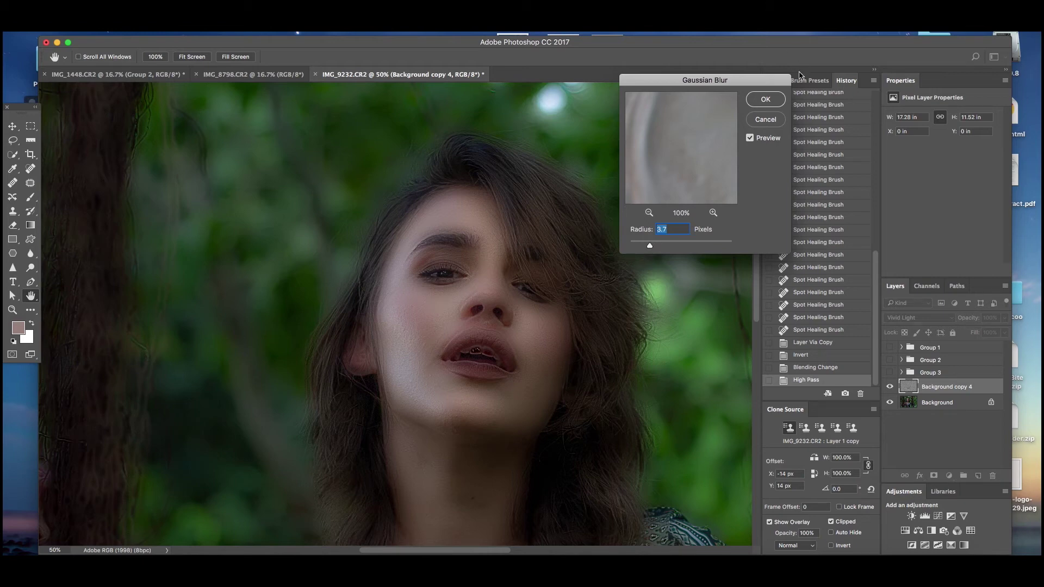
click(764, 100)
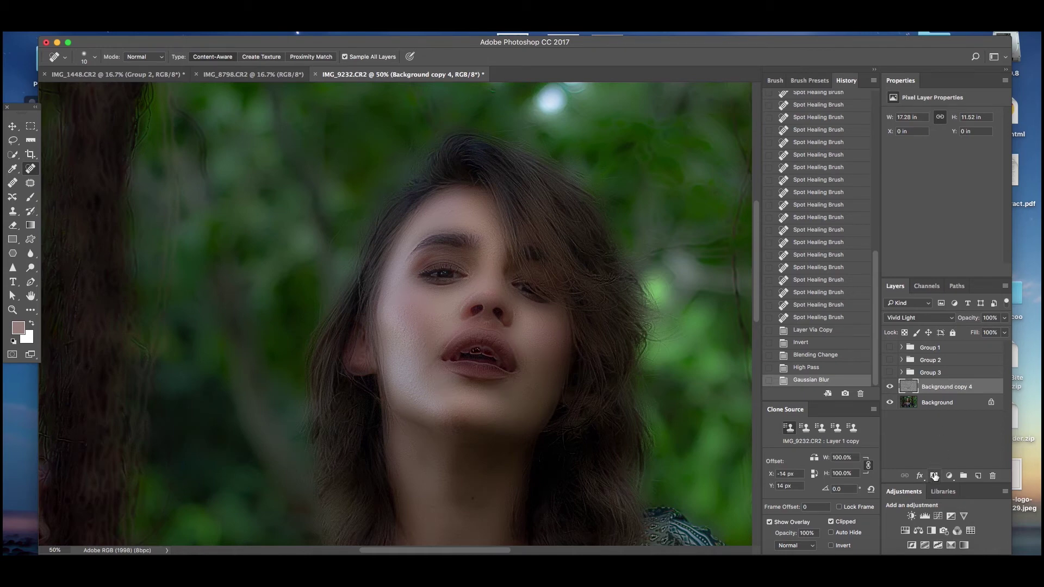
click(934, 477)
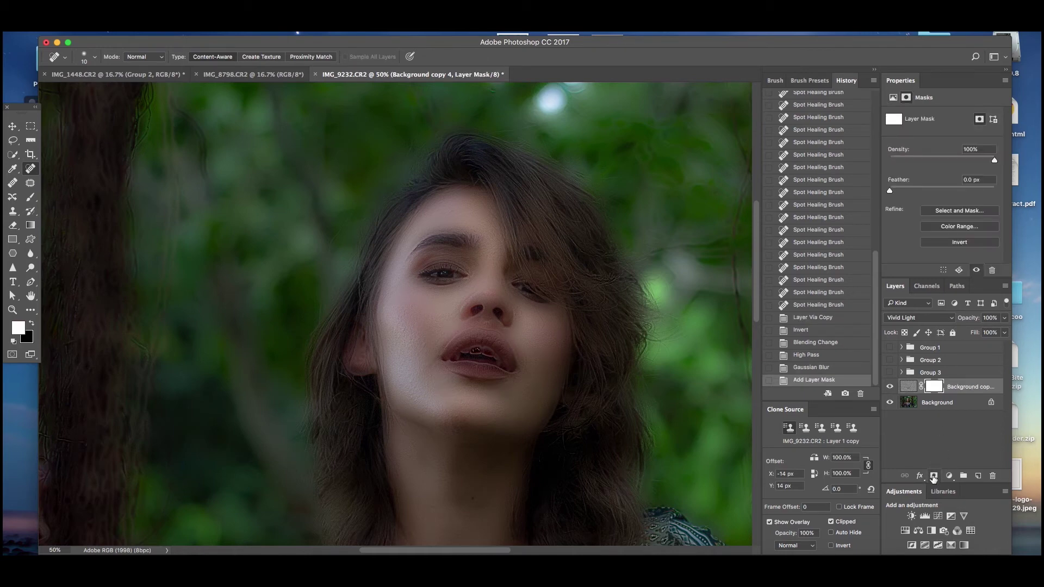
- Invert Background copy 4's layer mask to black to hide all smoothing, and compare visibility
key(super+i)
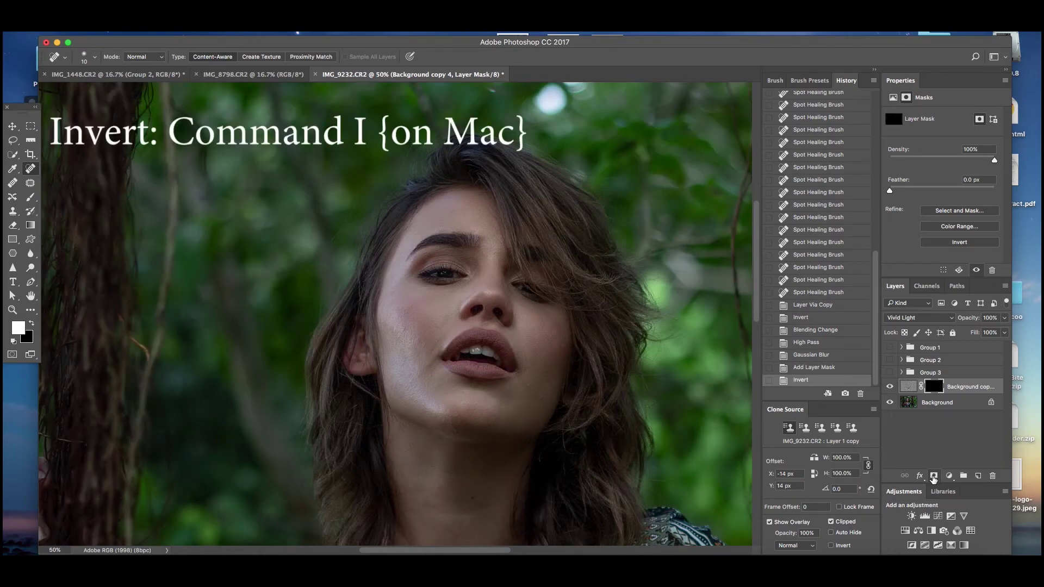
click(890, 386)
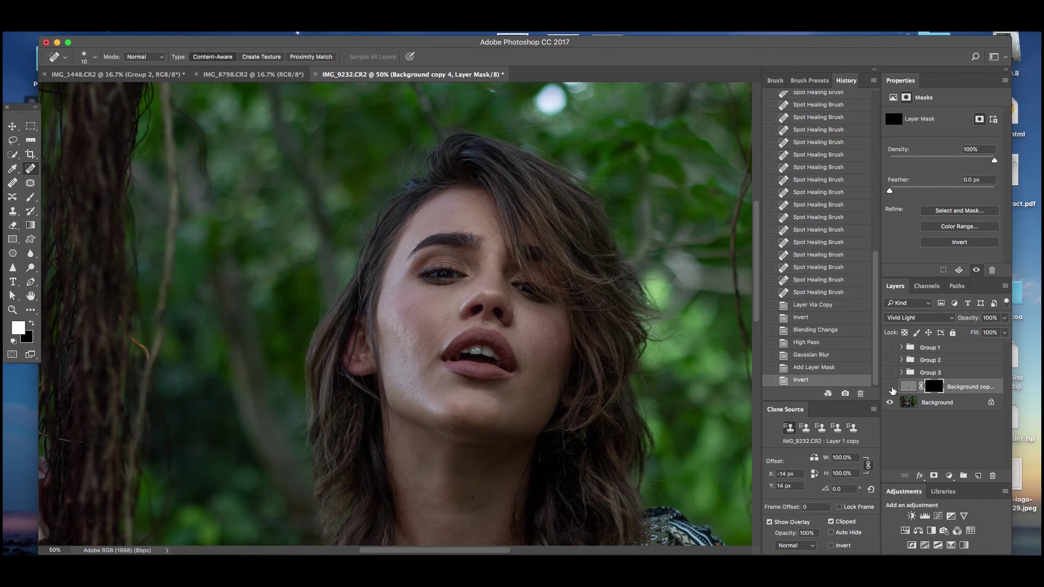
click(890, 386)
- Select the Brush Tool and raise its flow to 100%
click(32, 201)
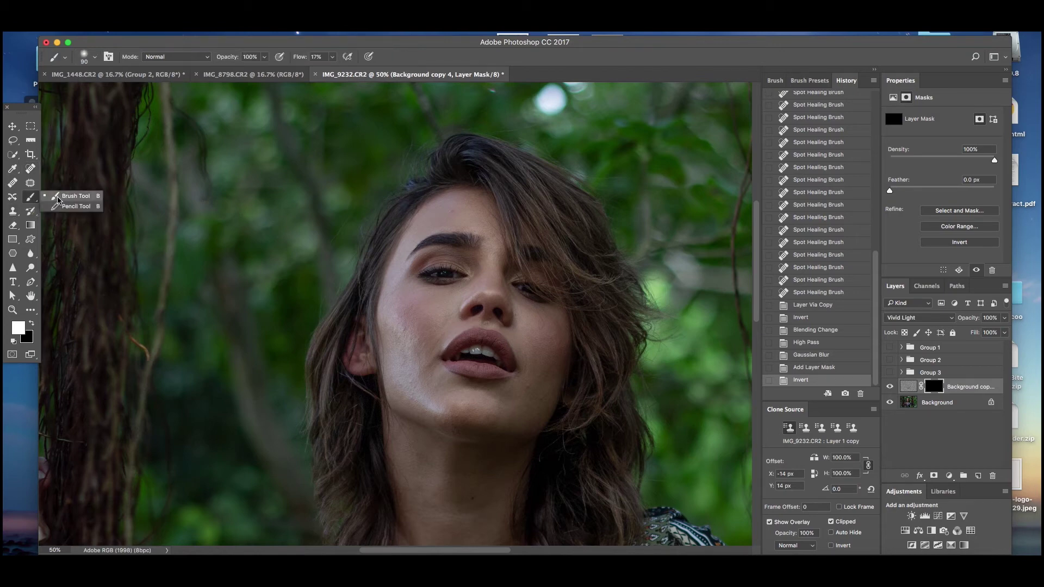
click(57, 196)
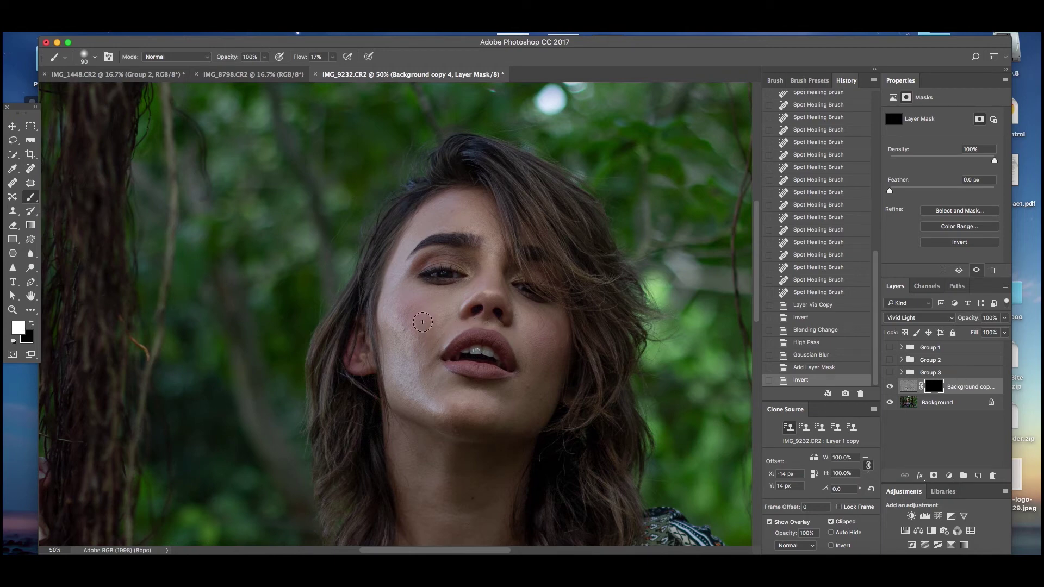
scroll(255, 87, left, 2)
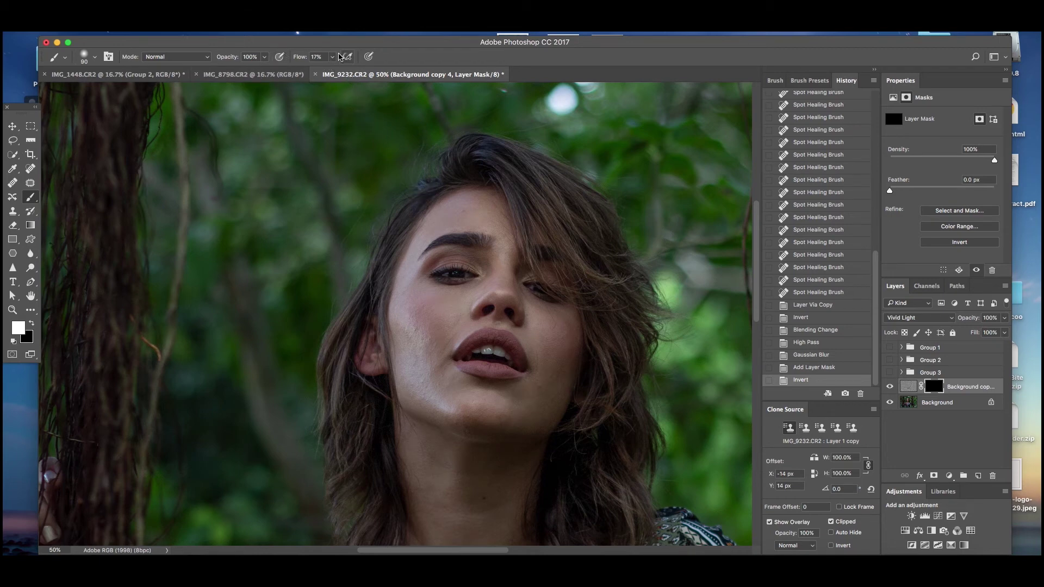
click(331, 56)
drag(331, 70, 391, 77)
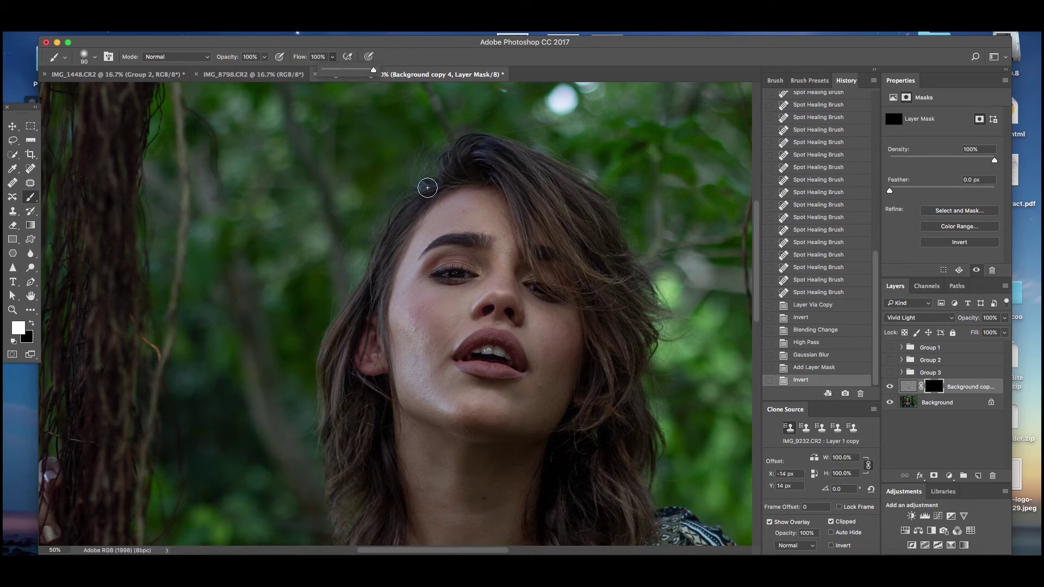
scroll(455, 220, up, 2)
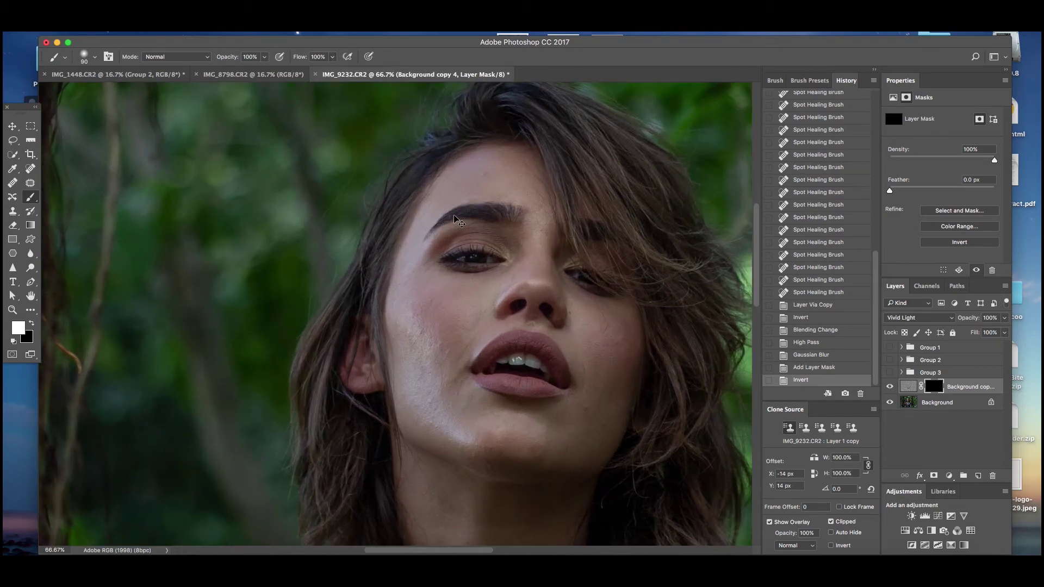
- Paint white over the forehead and cheek at full flow, then undo those strokes
mouse_move(492, 210)
mouse_down()
mouse_move(557, 201)
mouse_move(511, 219)
mouse_move(531, 205)
mouse_move(571, 214)
mouse_move(584, 203)
mouse_move(524, 191)
mouse_move(492, 232)
mouse_up()
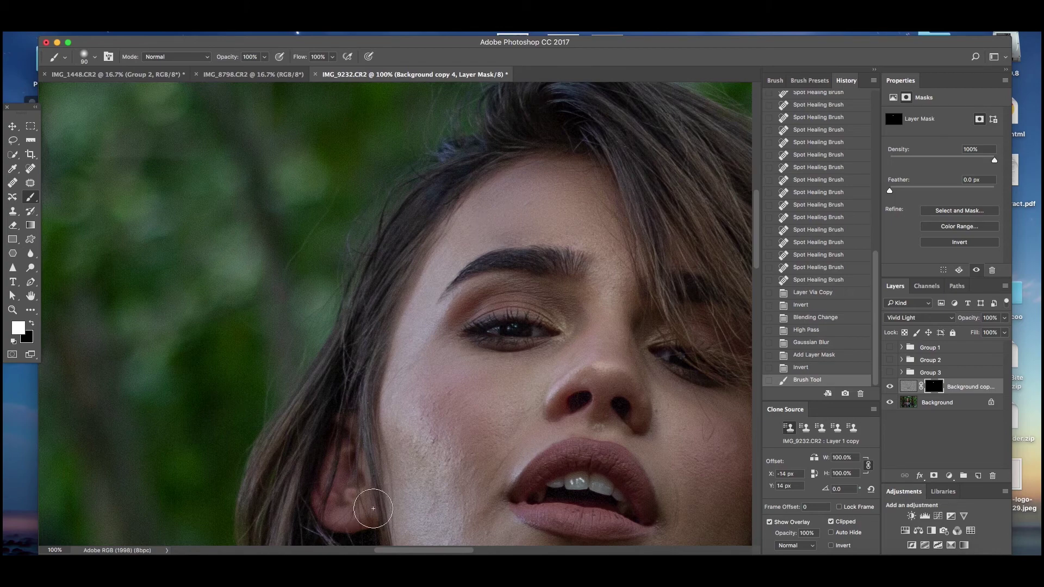
mouse_move(450, 485)
mouse_down()
mouse_move(516, 380)
mouse_move(396, 379)
mouse_move(409, 450)
mouse_move(450, 463)
mouse_move(506, 386)
mouse_up()
scroll(505, 385, up, 2)
scroll(505, 386, left, 2)
key(super+alt+z)
key(super+alt+z)
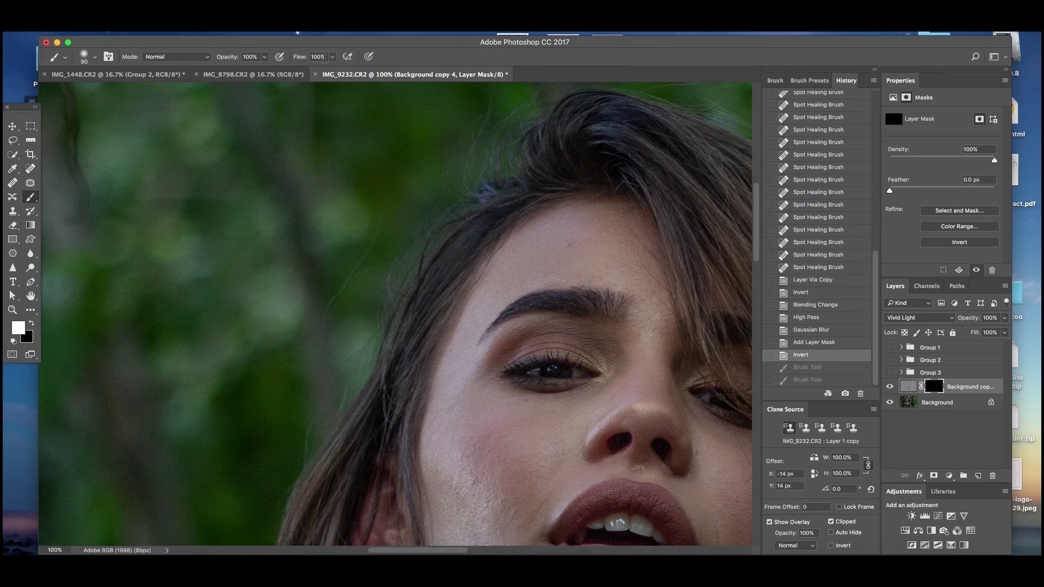
- Lower brush flow to about 18% and reveal smoothing near the hairline and cheek
click(323, 58)
click(332, 57)
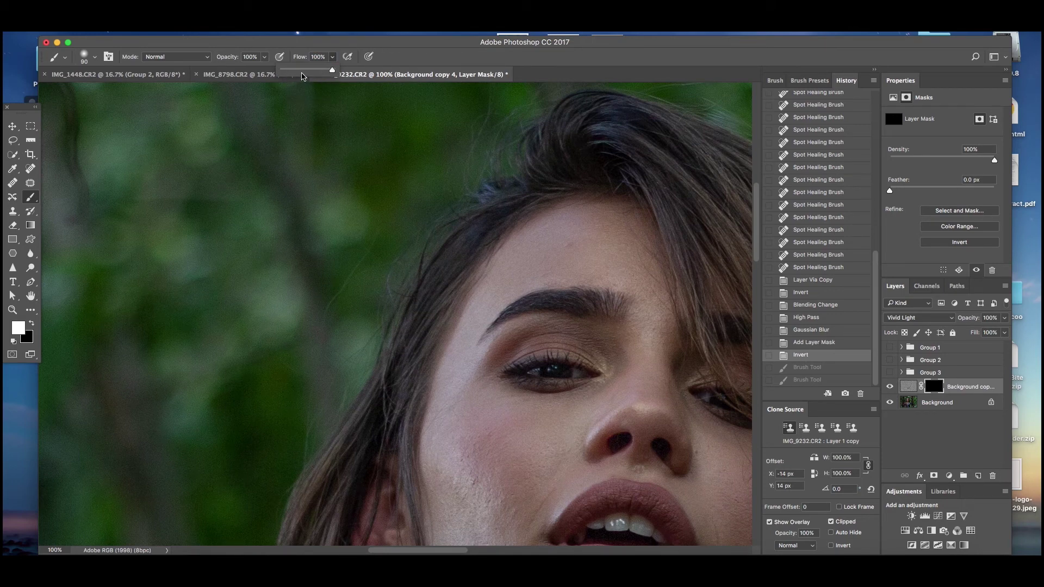
drag(334, 70, 292, 72)
scroll(566, 255, left, 3)
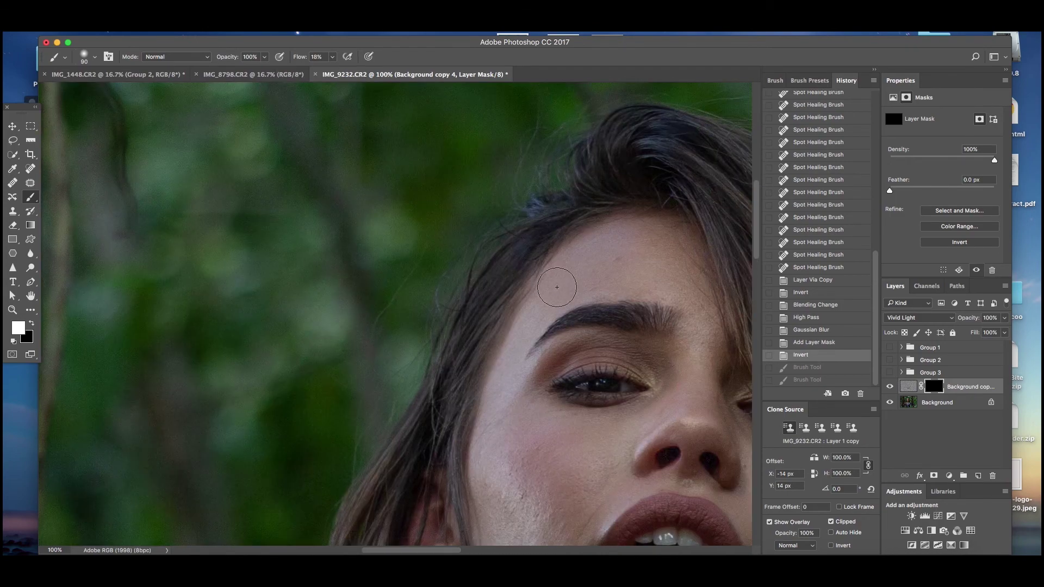
mouse_move(627, 250)
mouse_down()
mouse_move(668, 273)
mouse_move(668, 250)
mouse_move(687, 260)
mouse_up()
drag(492, 415, 501, 466)
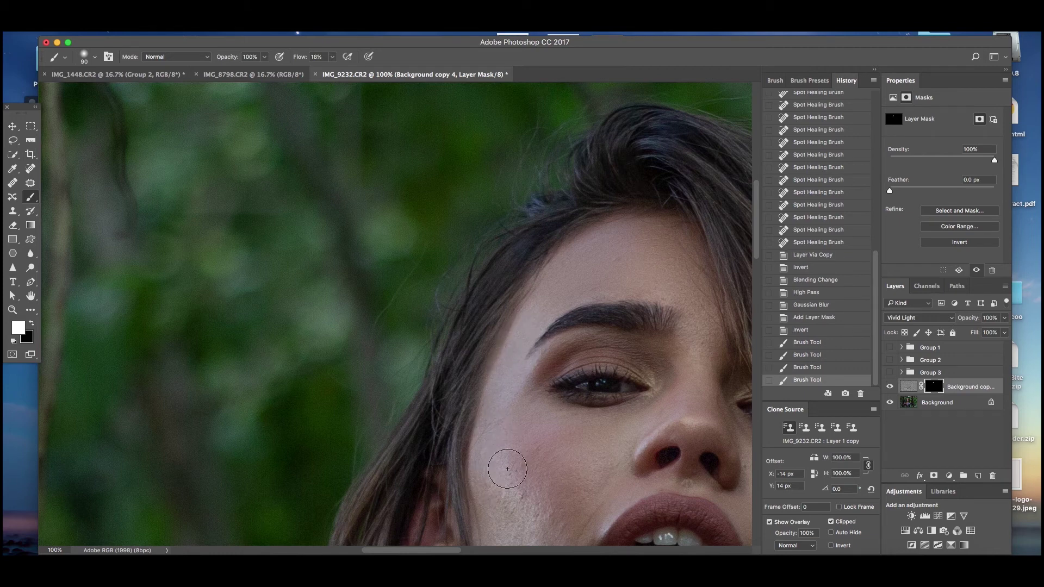
- Keep painting white over the cheeks and forehead to reveal more smoothing
mouse_move(591, 424)
mouse_down()
mouse_move(653, 409)
mouse_move(580, 493)
mouse_up()
click(603, 449)
scroll(494, 465, down, 6)
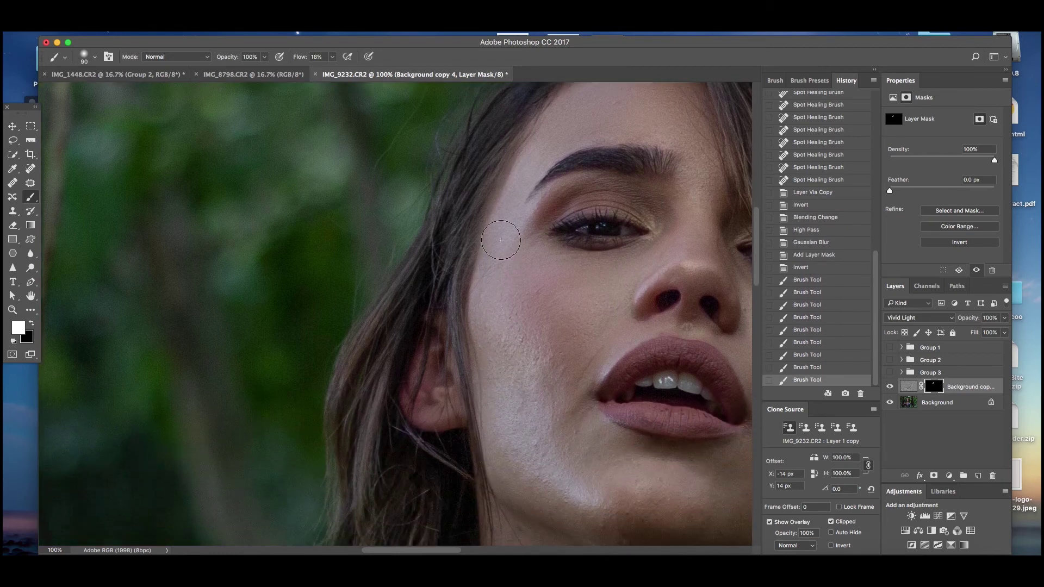
mouse_move(494, 390)
mouse_down()
mouse_move(515, 388)
mouse_move(530, 356)
mouse_move(522, 384)
mouse_up()
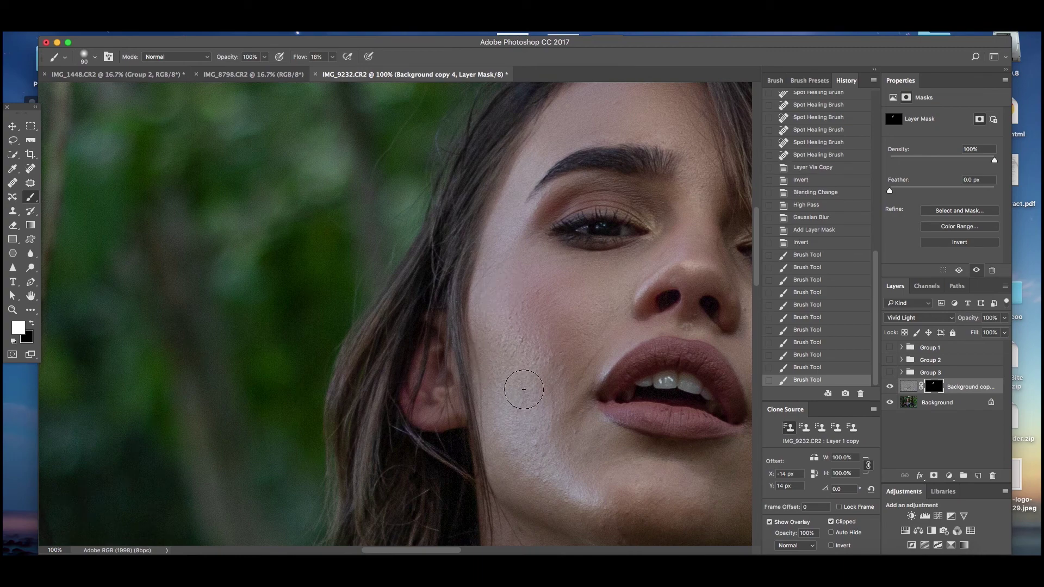
scroll(522, 384, right, 6)
scroll(521, 384, up, 2)
mouse_move(590, 449)
mouse_down()
mouse_move(603, 374)
mouse_move(578, 303)
mouse_up()
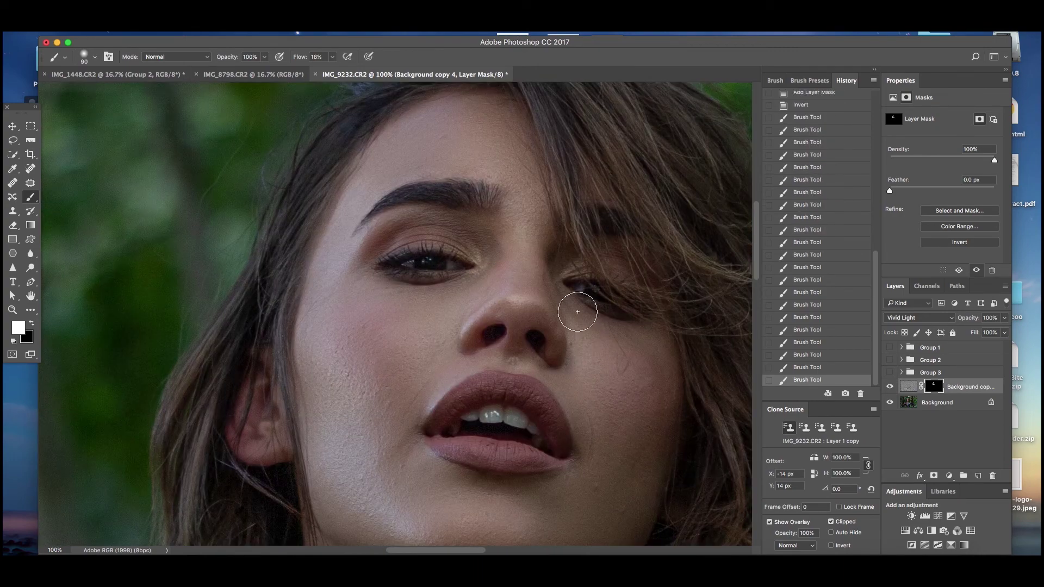
mouse_move(643, 268)
mouse_down()
mouse_move(641, 316)
mouse_move(603, 429)
mouse_up()
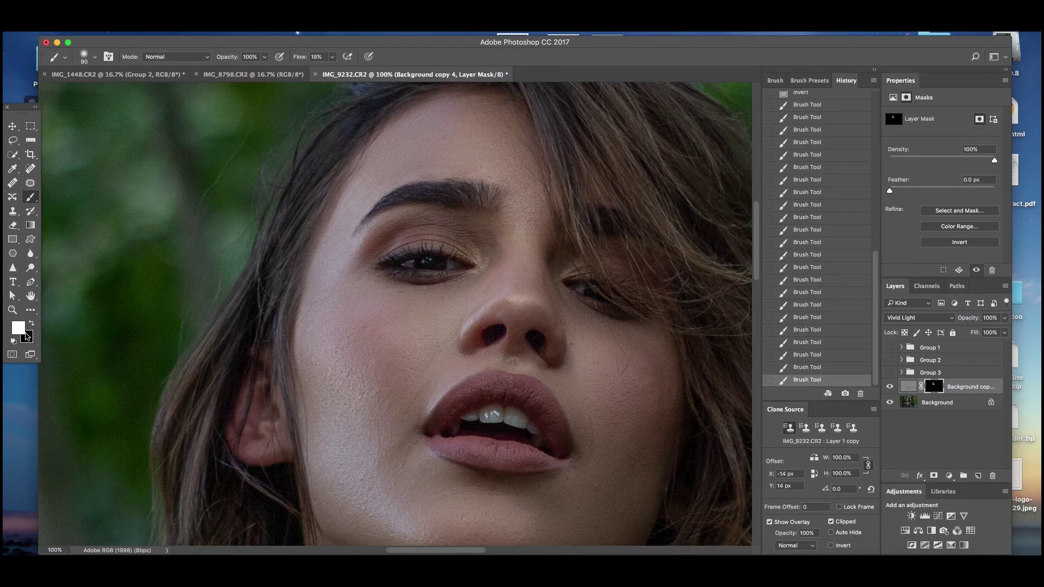
- Set black as the foreground colour and paint over the skin beside the right eye
key(x)
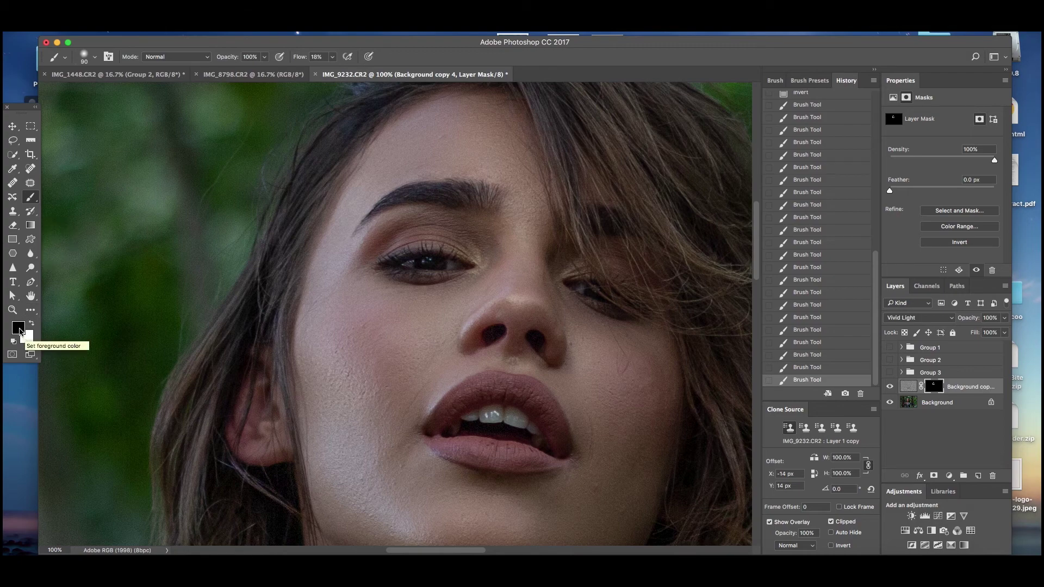
click(31, 323)
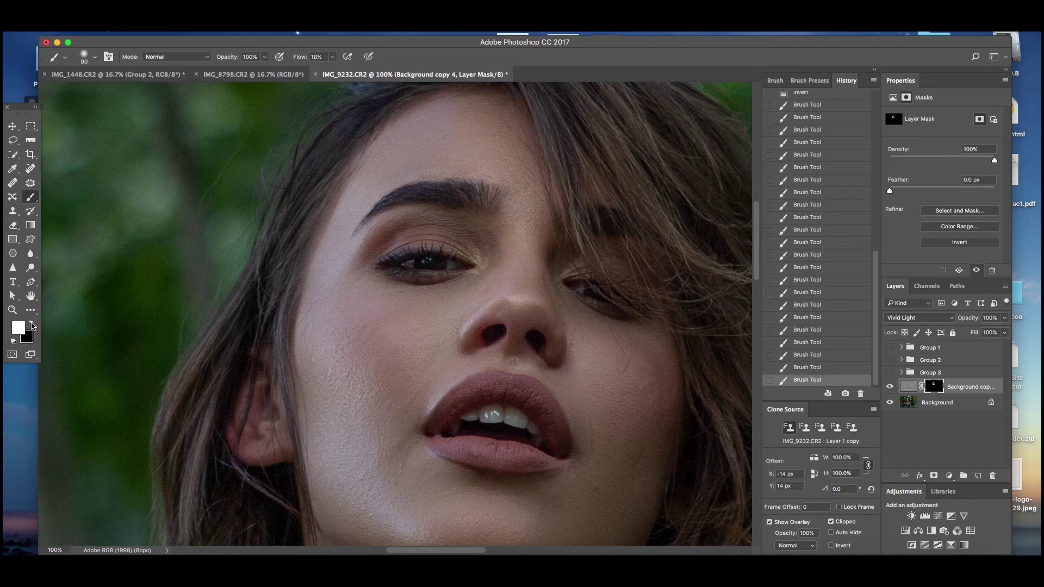
click(31, 323)
click(31, 323)
click(31, 323)
click(31, 323)
click(31, 323)
click(30, 323)
click(31, 323)
click(18, 329)
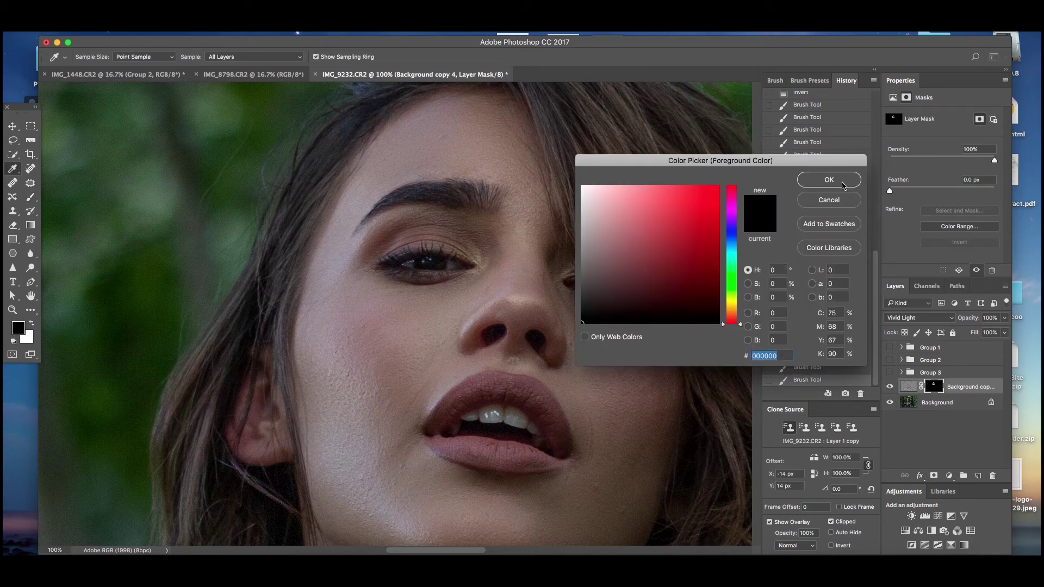
click(825, 178)
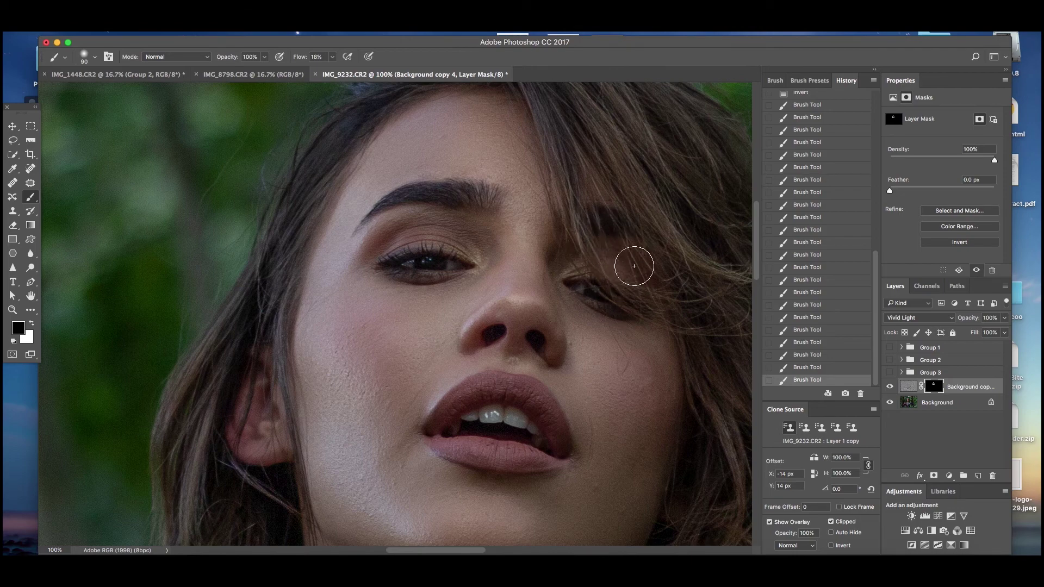
drag(605, 270, 624, 301)
- Switch to white, enlarge the brush to 200 and reveal smoothing down the neck
click(31, 323)
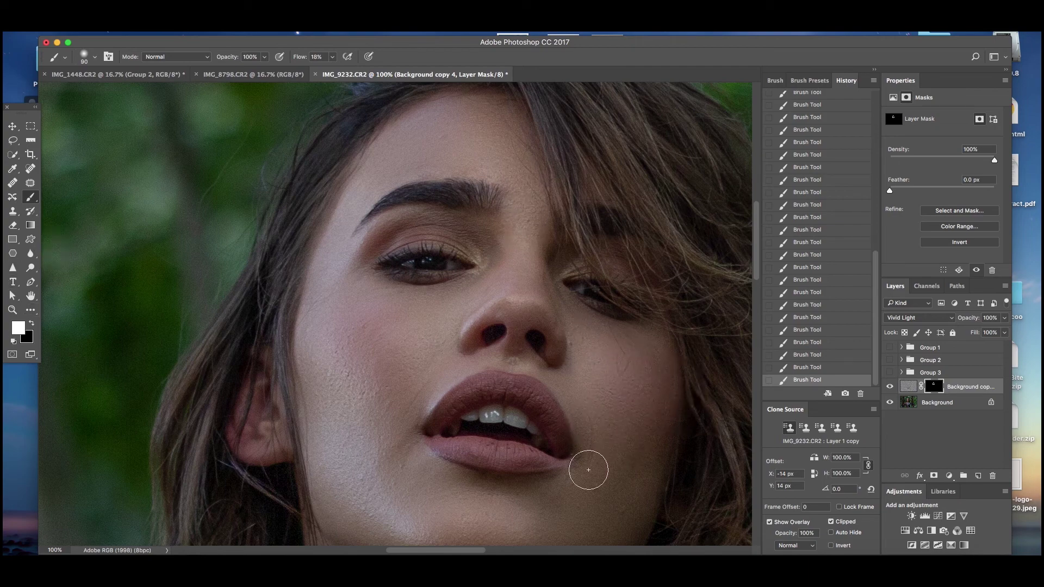
scroll(606, 538, down, 5)
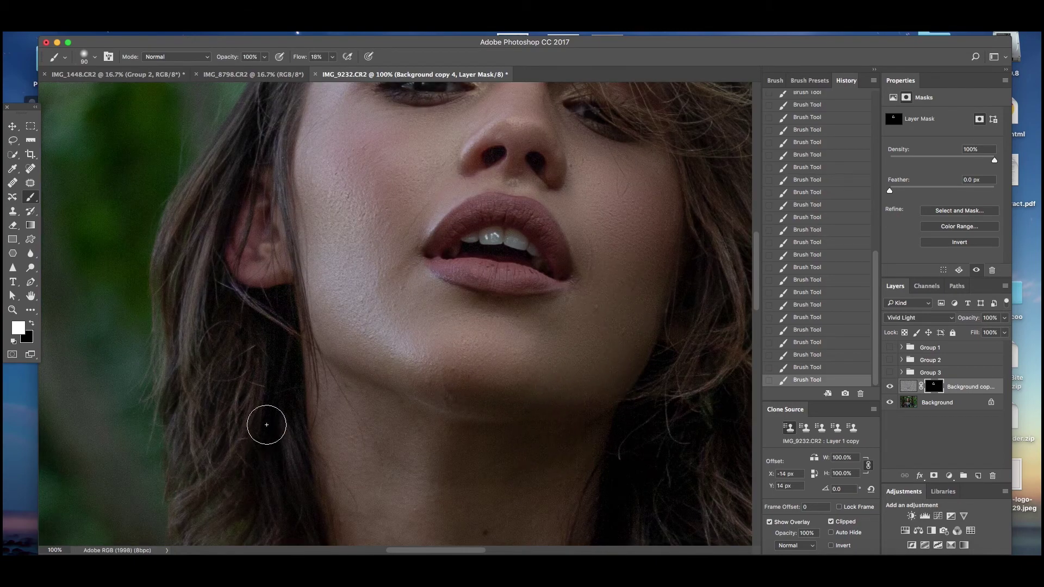
key(ctrl+minus)
key(bracketright)
key(bracketright)
key(bracketright)
key(bracketright)
key(bracketright)
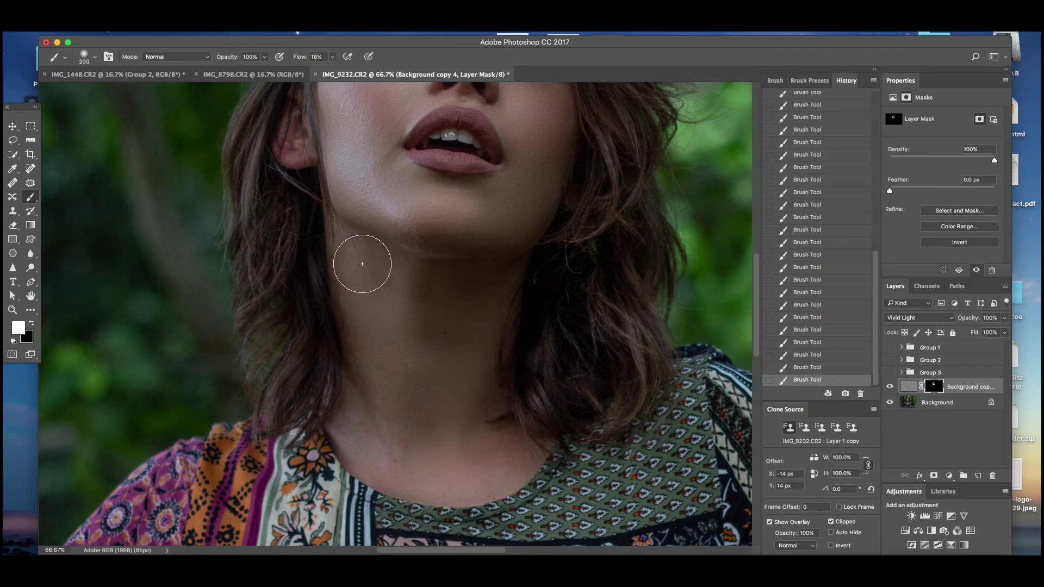
mouse_move(389, 276)
mouse_down()
mouse_move(442, 345)
mouse_move(459, 299)
mouse_move(422, 295)
mouse_up()
scroll(406, 276, up, 2)
scroll(406, 275, up, 1)
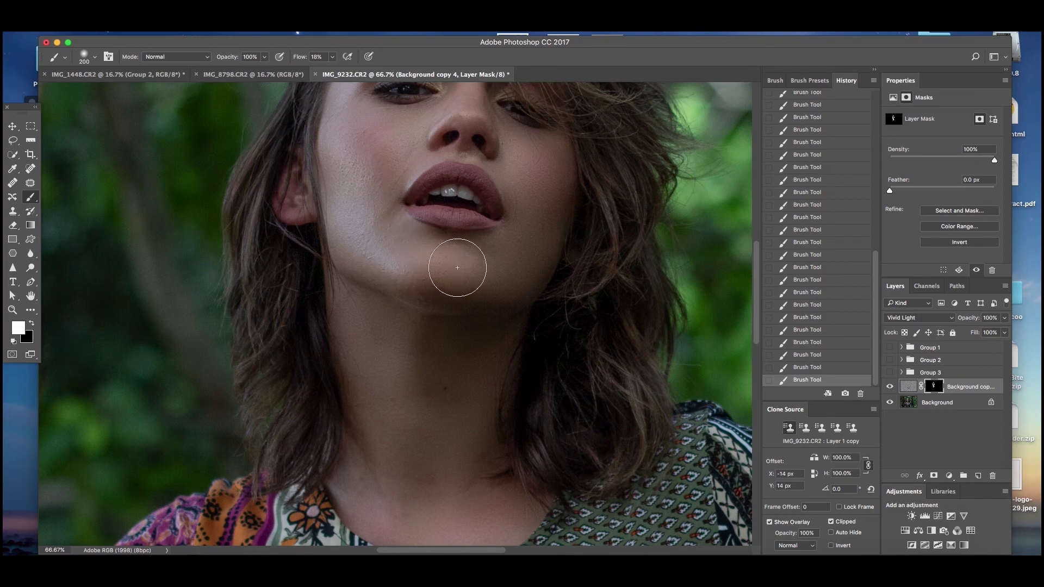
scroll(533, 231, up, 6)
scroll(534, 231, left, 3)
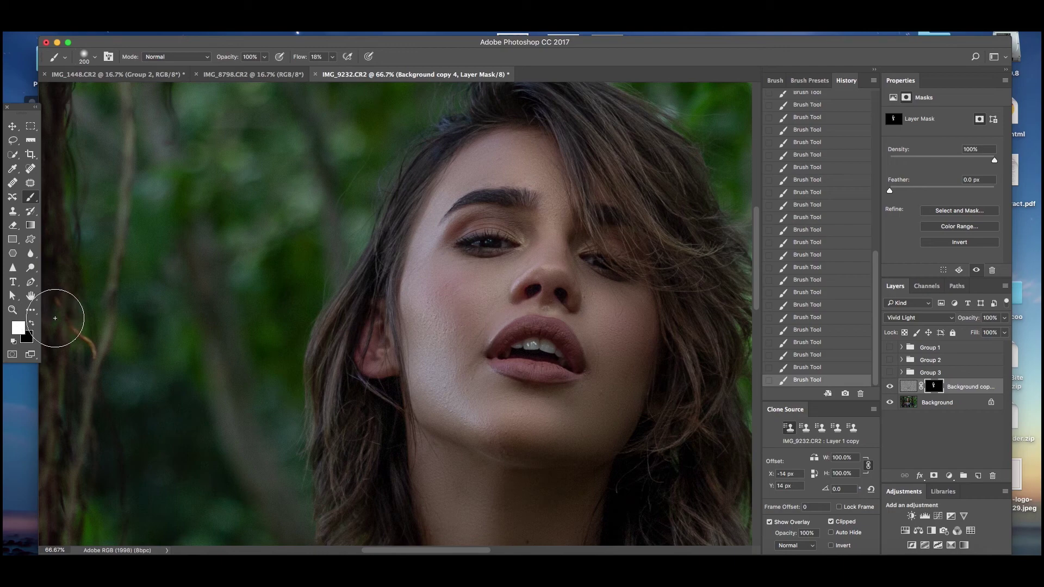
- Switch to black and shrink the brush to 100 px at 5% hardness
key(x)
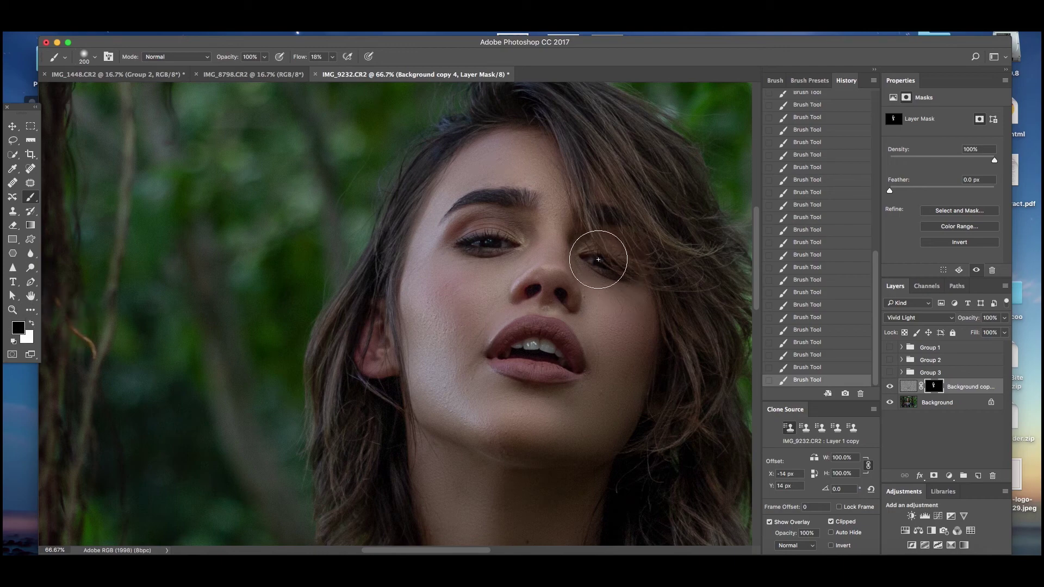
key(bracketleft)
key(bracketleft)
key(bracketleft)
key(bracketleft)
click(95, 58)
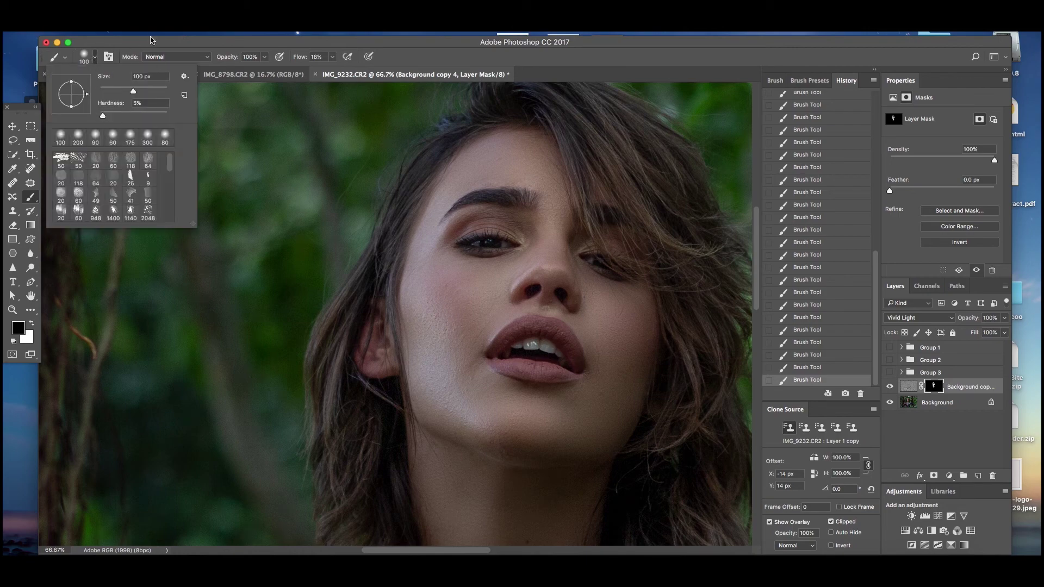
key(Escape)
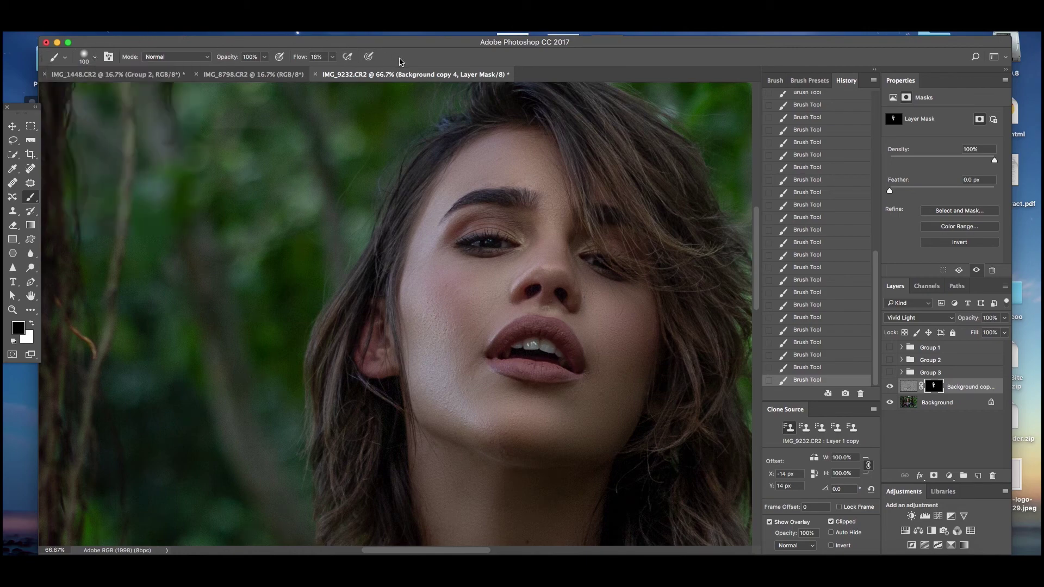
scroll(511, 418, down, 1)
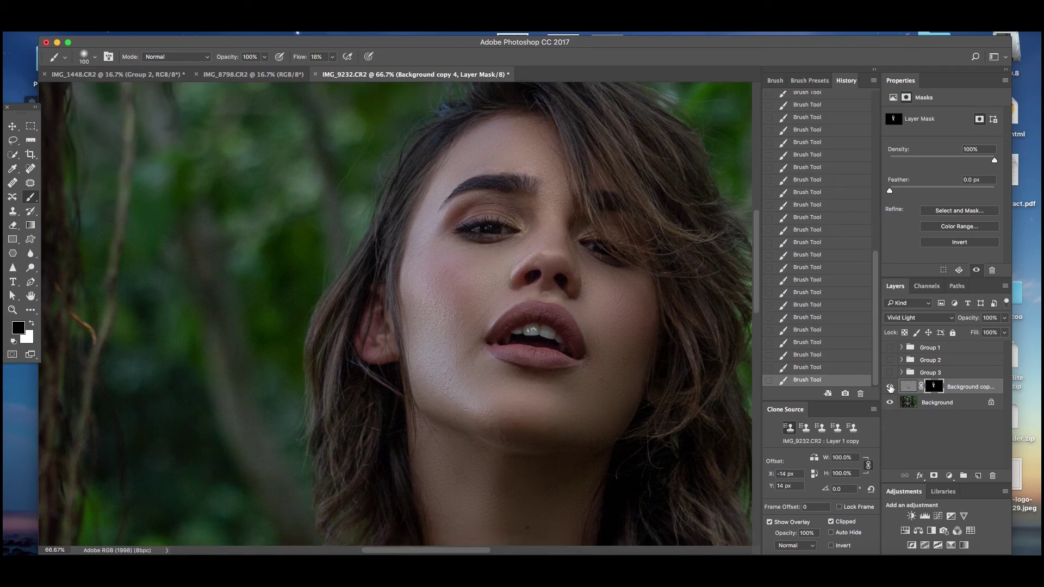
click(889, 387)
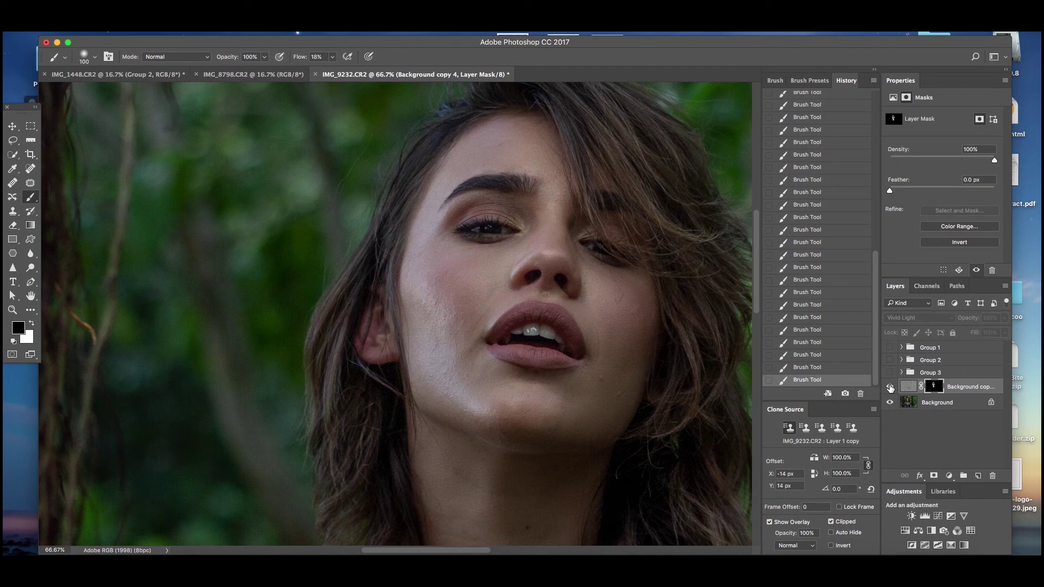
click(890, 388)
click(890, 387)
click(890, 388)
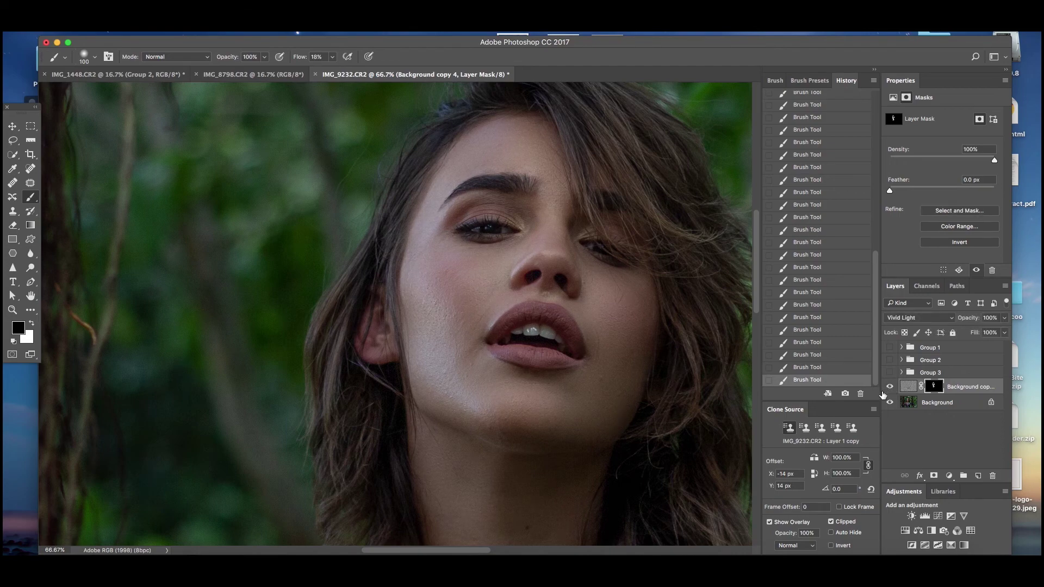
click(890, 388)
click(890, 387)
click(890, 387)
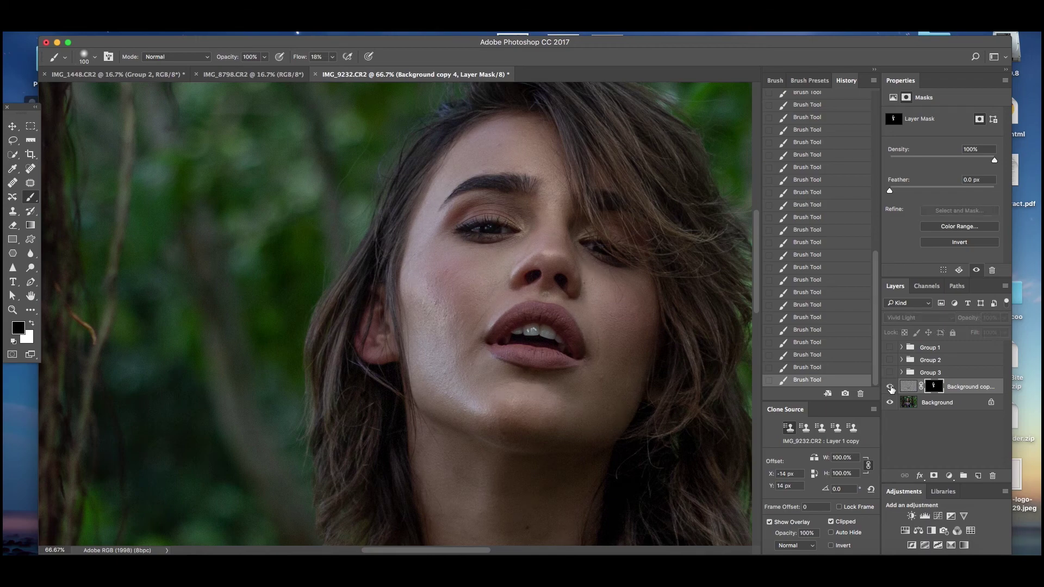
click(890, 388)
click(889, 388)
click(889, 388)
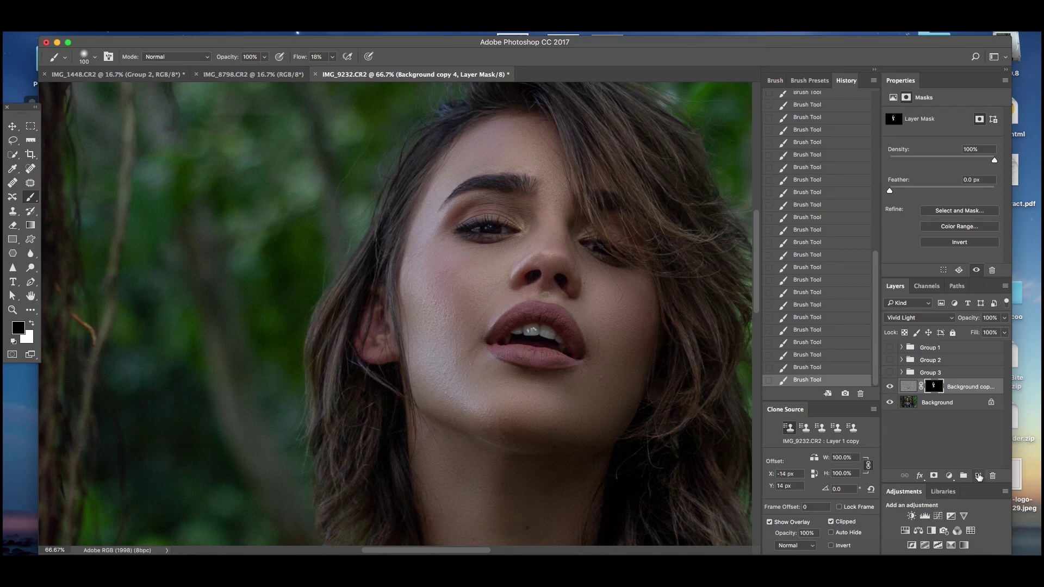
- Add Layer 6, use content-aware Spot Healing at 200% zoom, and heal the cheek mole and spots
click(978, 476)
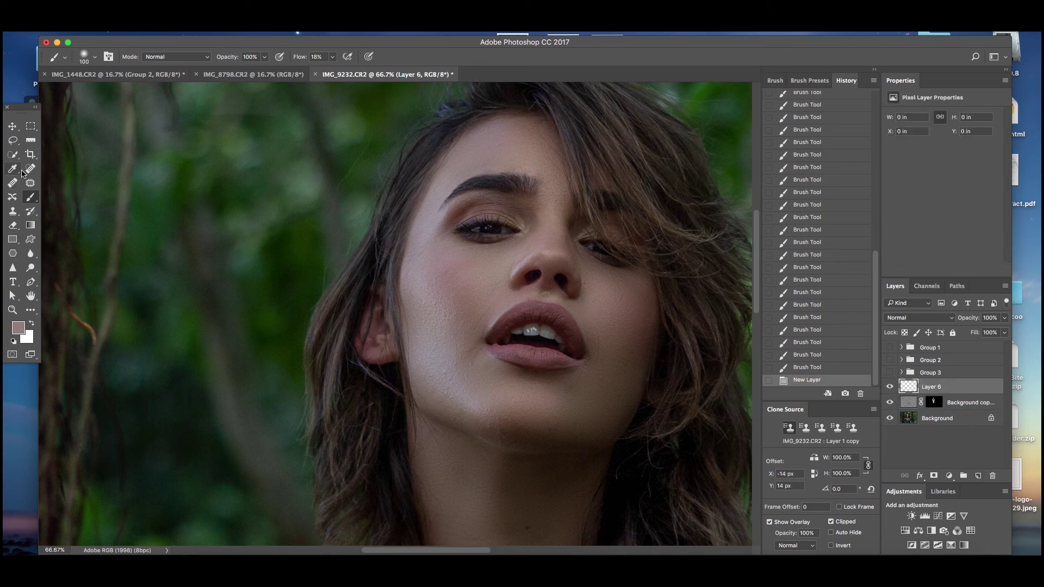
click(29, 170)
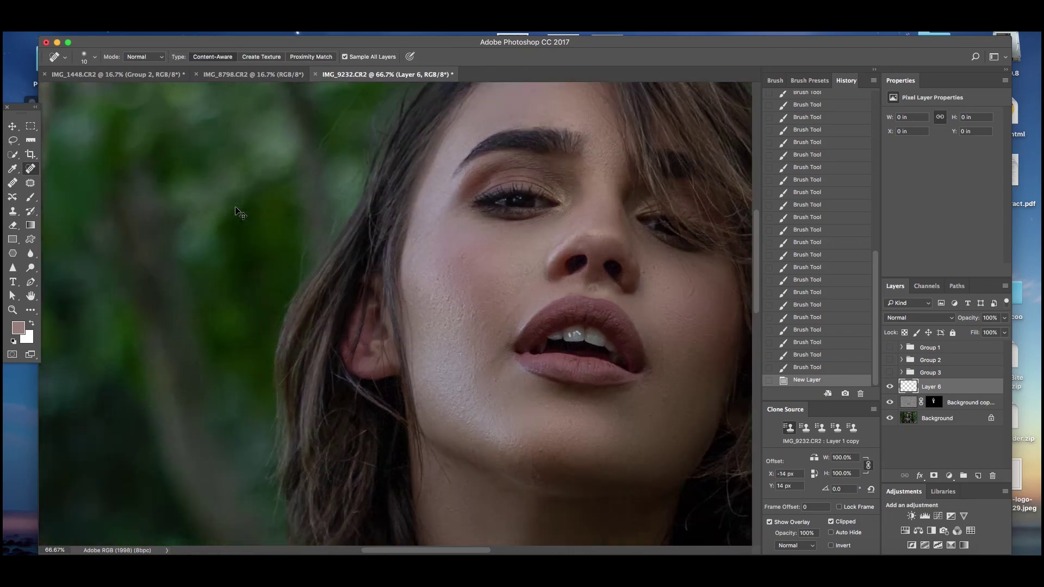
key(super+plus)
key(super+plus)
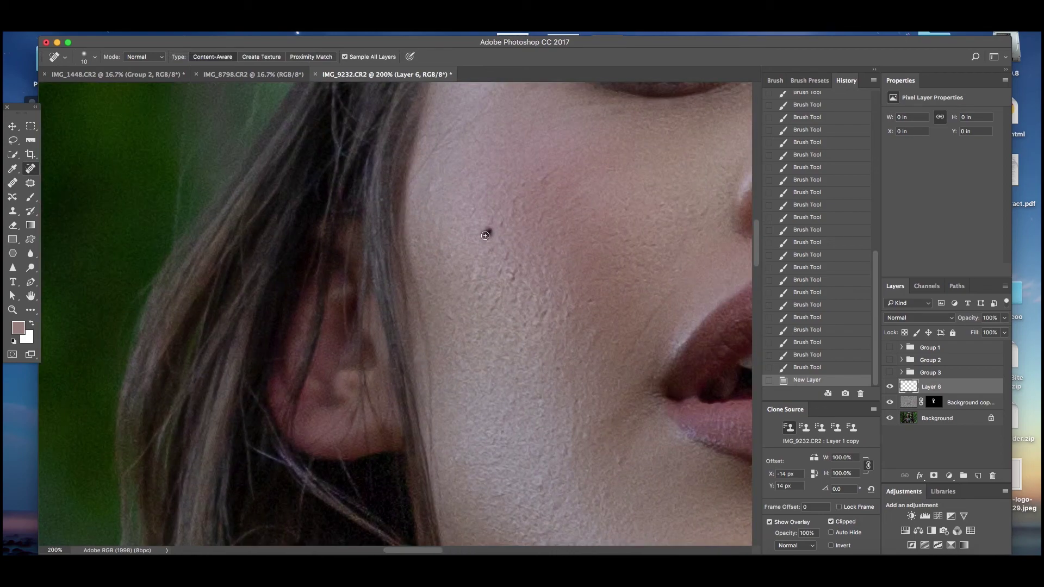
click(486, 234)
click(505, 219)
click(491, 221)
click(515, 197)
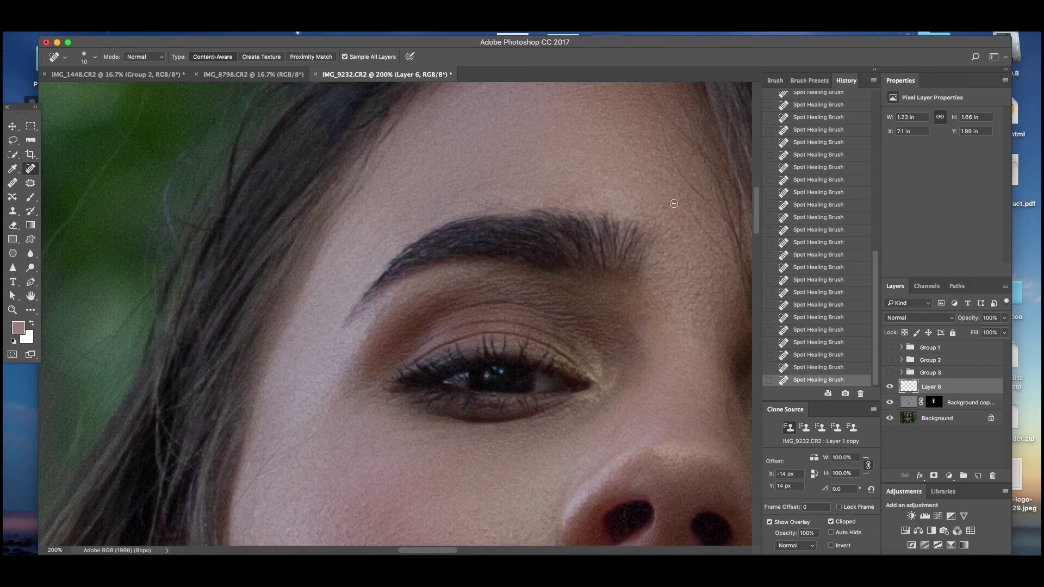
- Heal the blemishes across the forehead and the spot beside the eyebrow
drag(680, 199, 712, 242)
drag(648, 151, 673, 190)
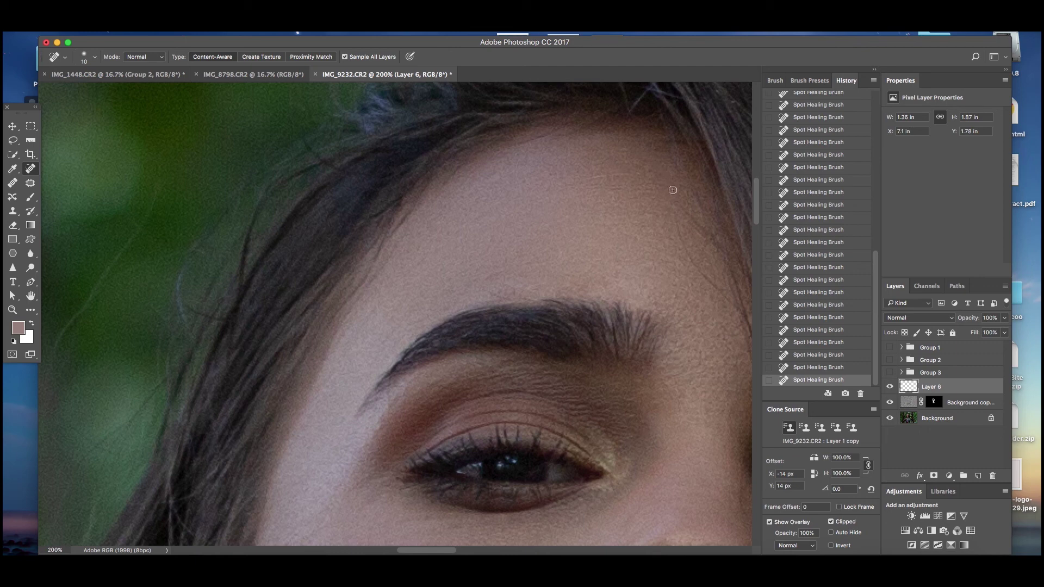
mouse_move(657, 178)
mouse_down()
mouse_move(698, 225)
mouse_move(703, 239)
mouse_move(680, 239)
mouse_move(689, 260)
mouse_up()
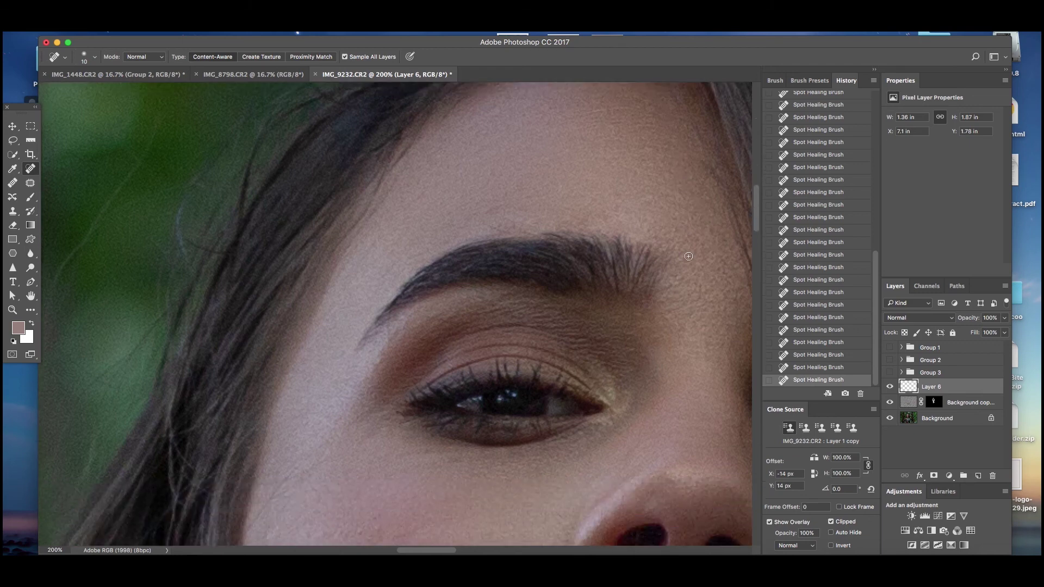
scroll(705, 287, down, 5)
drag(709, 194, 725, 214)
drag(712, 247, 711, 250)
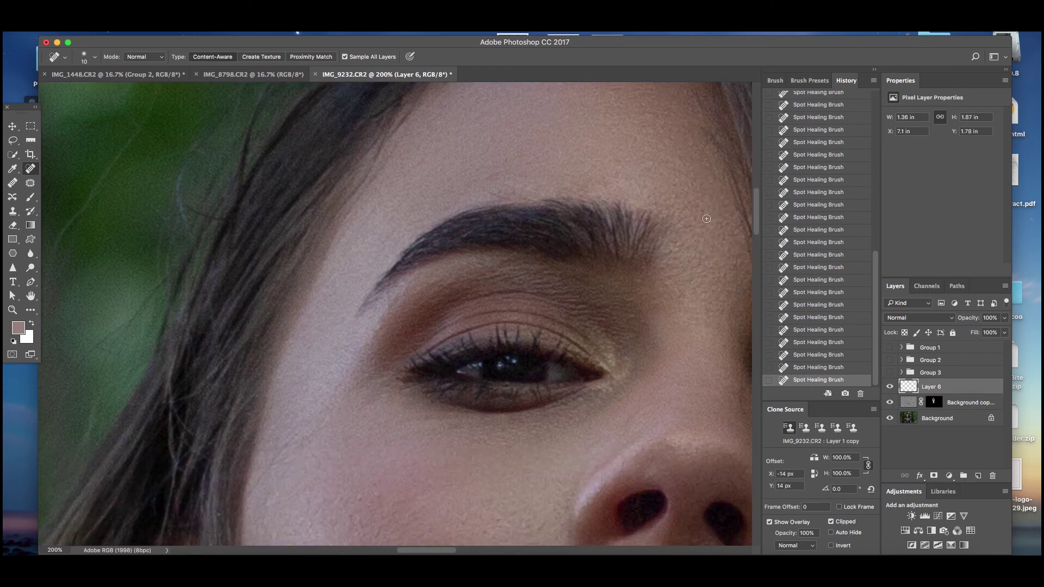
- Heal the blemishes under and just below the nose
scroll(665, 266, down, 8)
scroll(666, 266, right, 6)
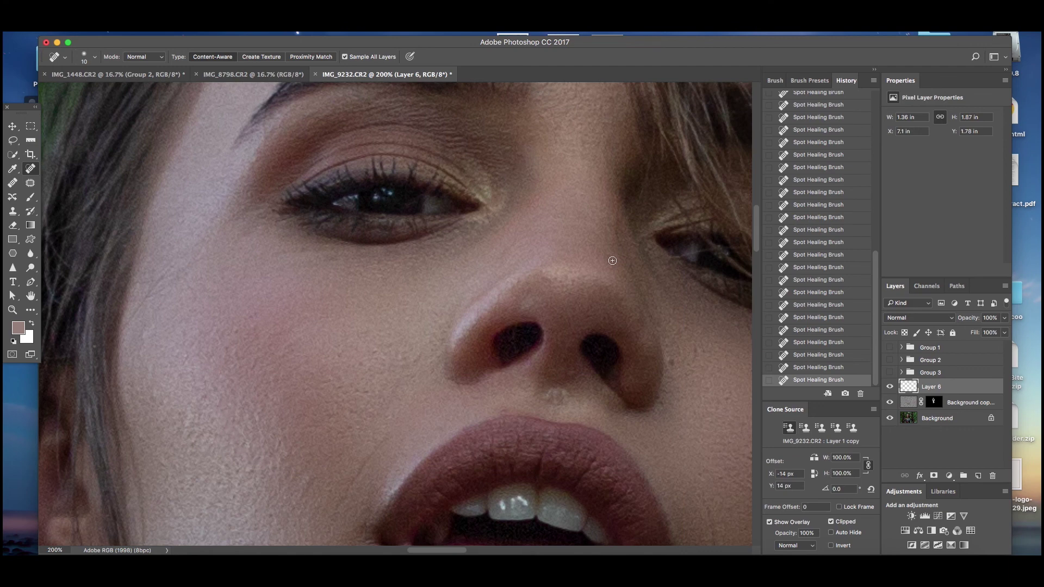
scroll(612, 260, down, 2)
scroll(612, 260, right, 5)
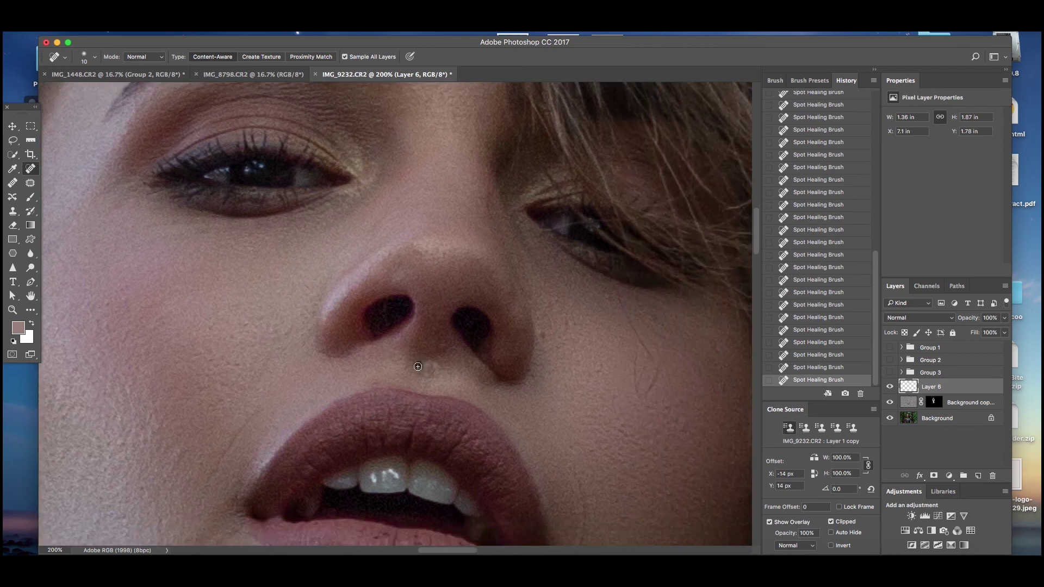
drag(435, 369, 439, 370)
click(438, 351)
- Heal the streak of spots down the cheek and the blemishes below the lip corner
drag(574, 324, 587, 324)
drag(616, 287, 656, 368)
mouse_move(665, 359)
mouse_down()
mouse_move(636, 375)
mouse_move(644, 393)
mouse_move(635, 387)
mouse_up()
scroll(575, 382, down, 4)
mouse_move(574, 359)
mouse_down()
mouse_move(583, 403)
mouse_move(573, 358)
mouse_move(579, 463)
mouse_up()
click(574, 352)
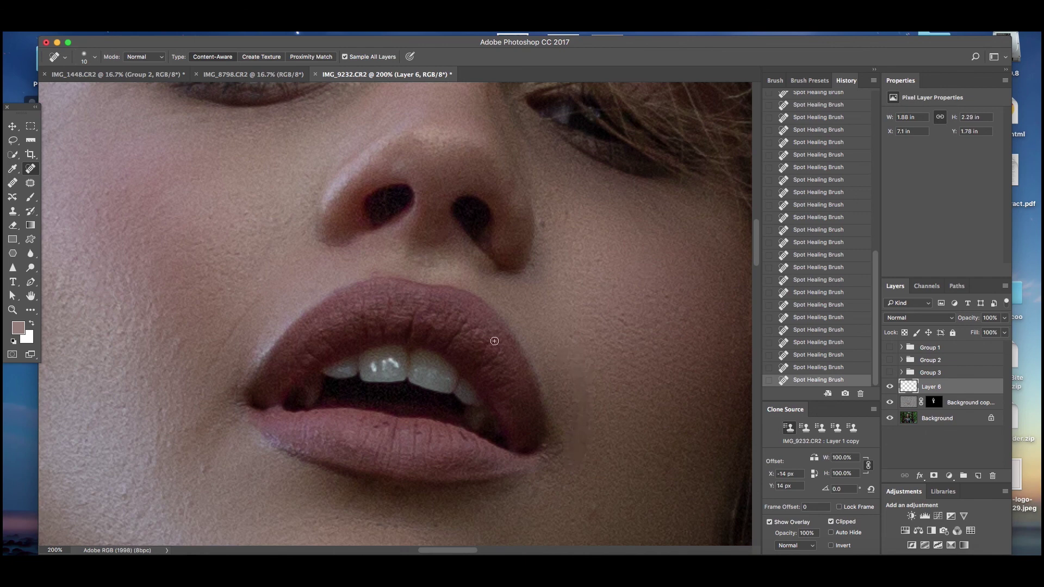
- Heal the skin along the lip corner and a small flaw on the upper lip
drag(256, 298, 227, 342)
click(372, 272)
scroll(458, 350, down, 5)
scroll(459, 350, right, 2)
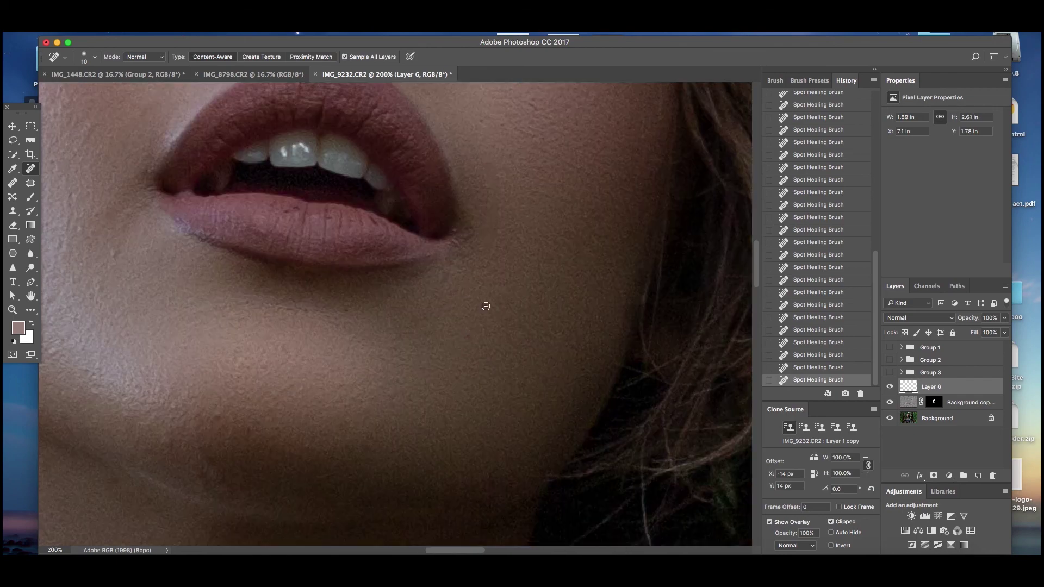
scroll(320, 401, left, 5)
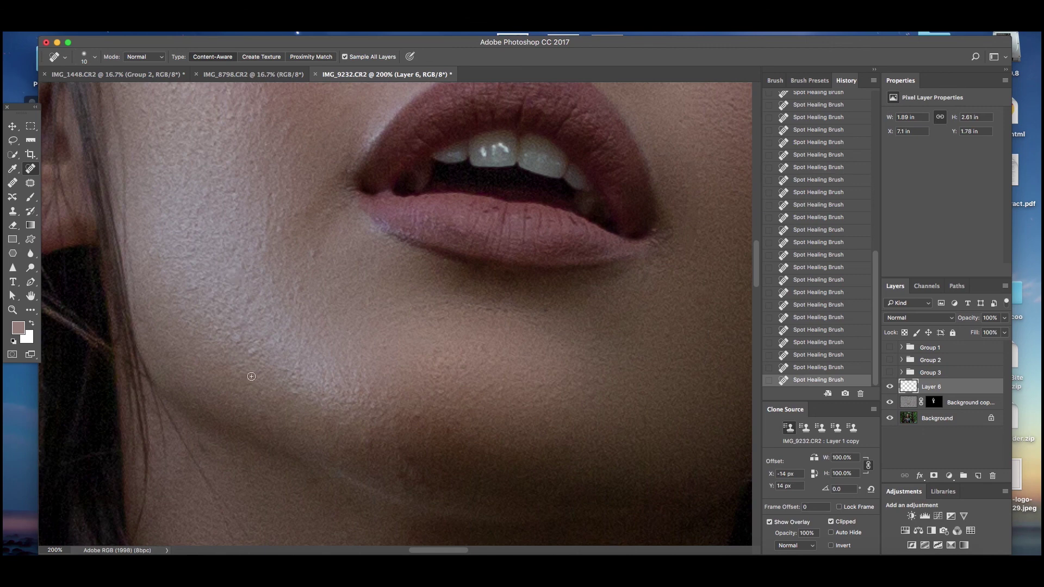
- Heal the remaining cheek blemishes, the cheek mole and small spots down the chin
click(248, 352)
click(238, 342)
click(312, 248)
click(299, 290)
click(370, 441)
click(374, 389)
click(409, 415)
drag(418, 409, 414, 428)
- Heal the flaking on the lower lip and at the lip corner
scroll(559, 263, up, 2)
scroll(559, 263, left, 3)
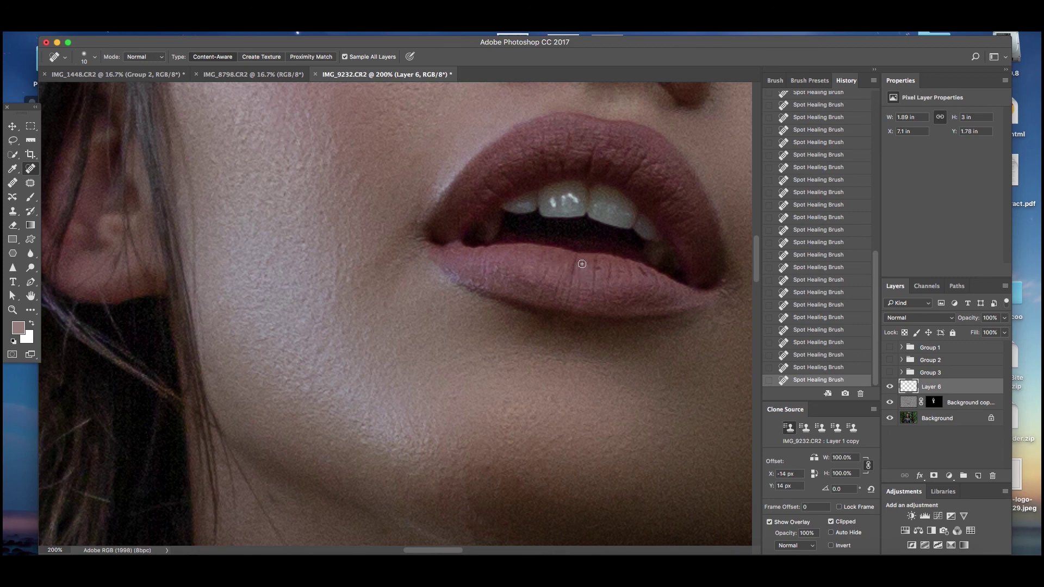
click(598, 268)
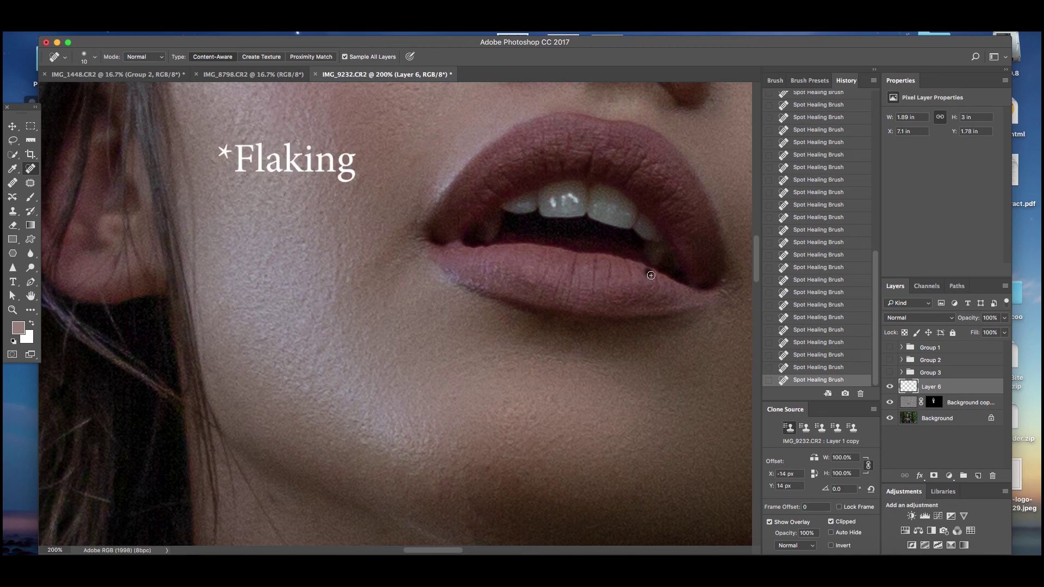
scroll(643, 271, up, 2)
scroll(643, 270, right, 2)
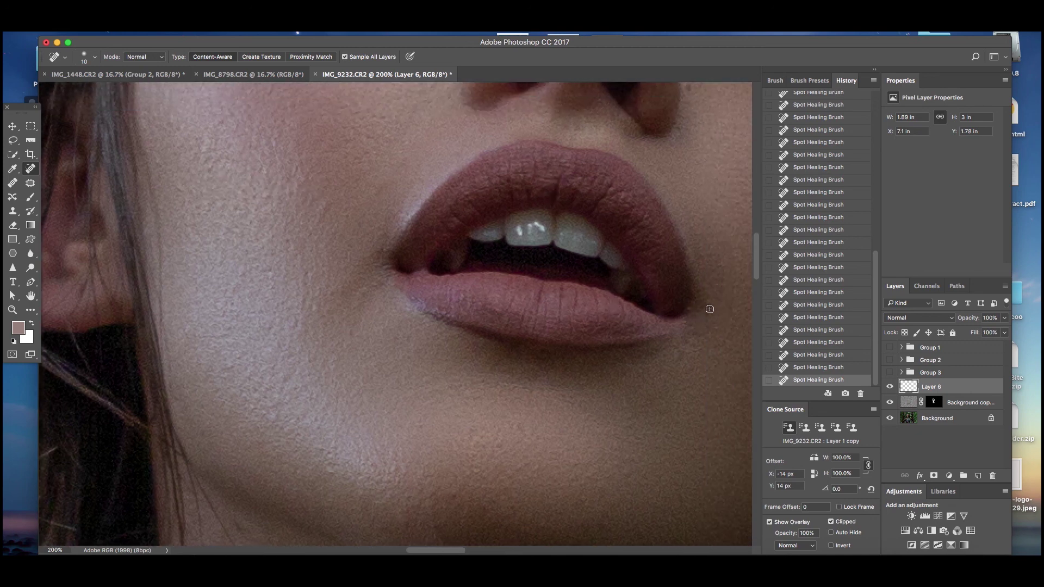
click(377, 245)
- Heal the marks on the forehead
scroll(404, 325, up, 5)
scroll(404, 324, right, 1)
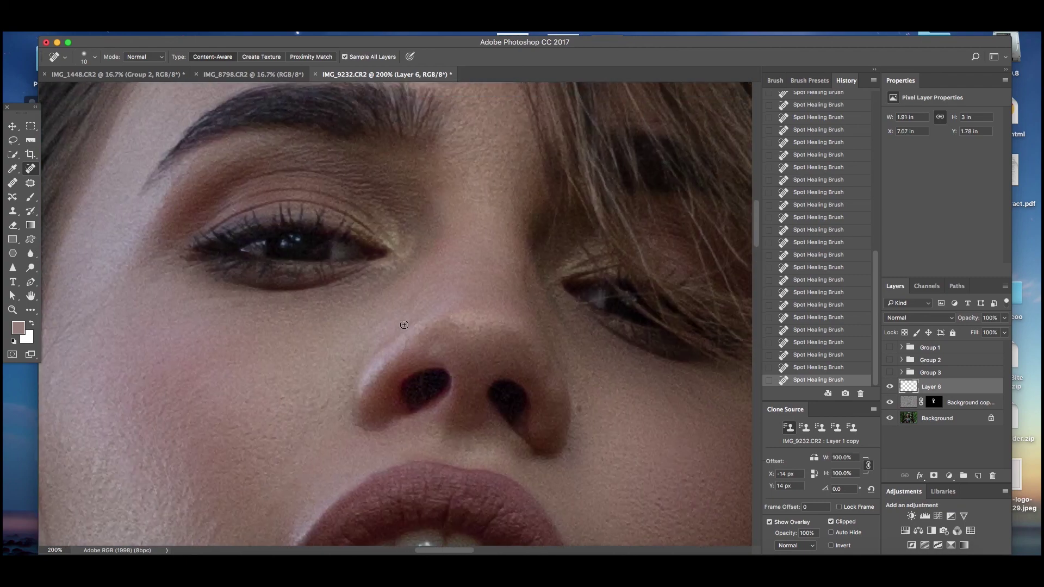
scroll(404, 325, down, 3)
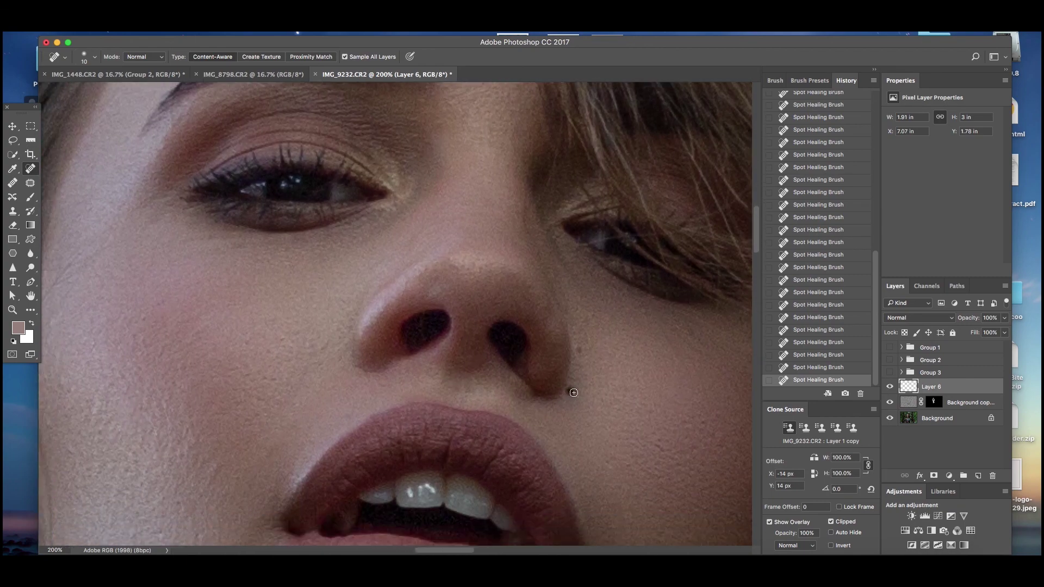
scroll(416, 249, up, 15)
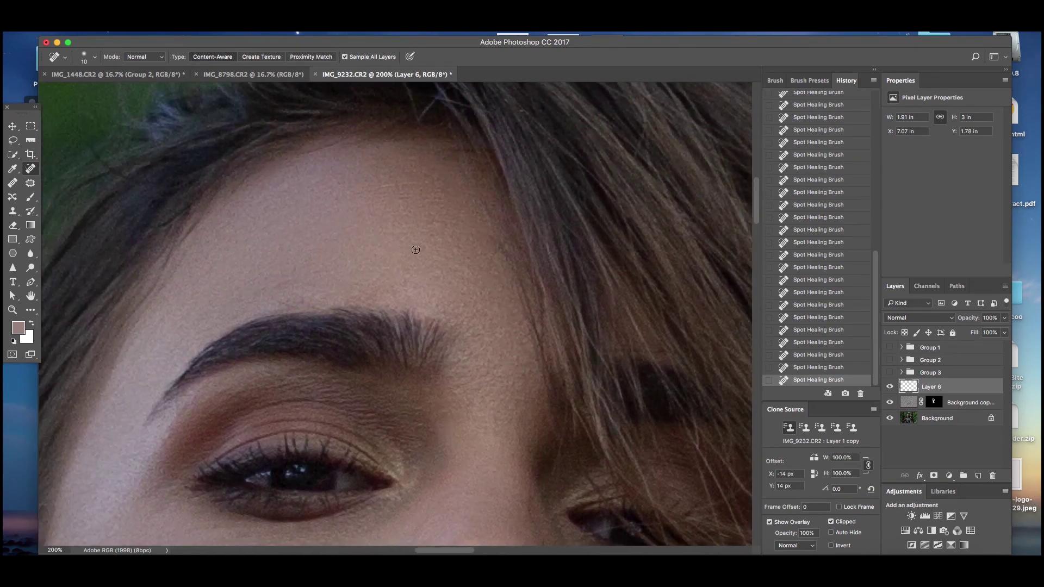
scroll(415, 249, down, 1)
scroll(415, 250, left, 1)
drag(379, 173, 427, 170)
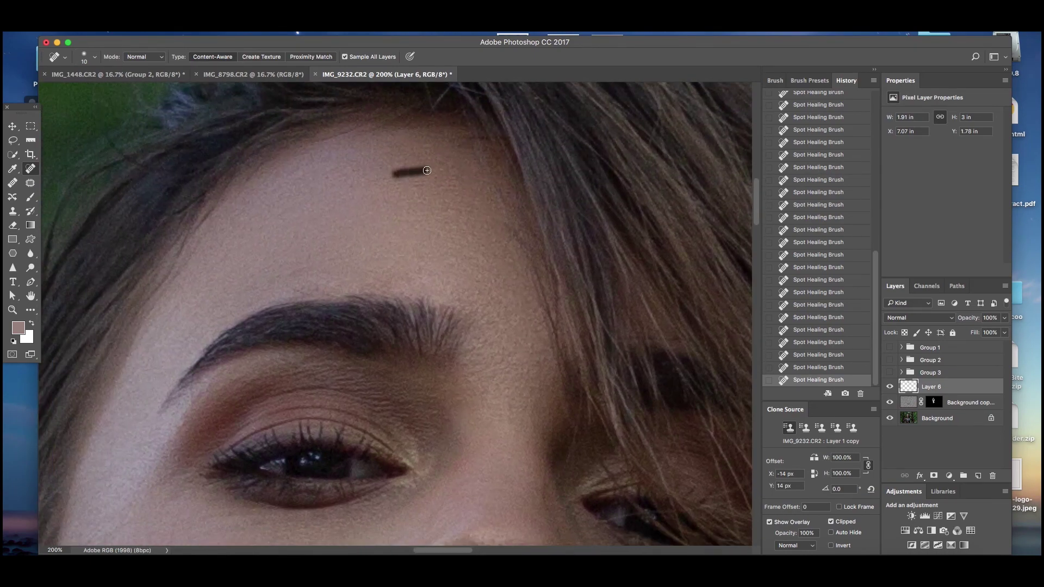